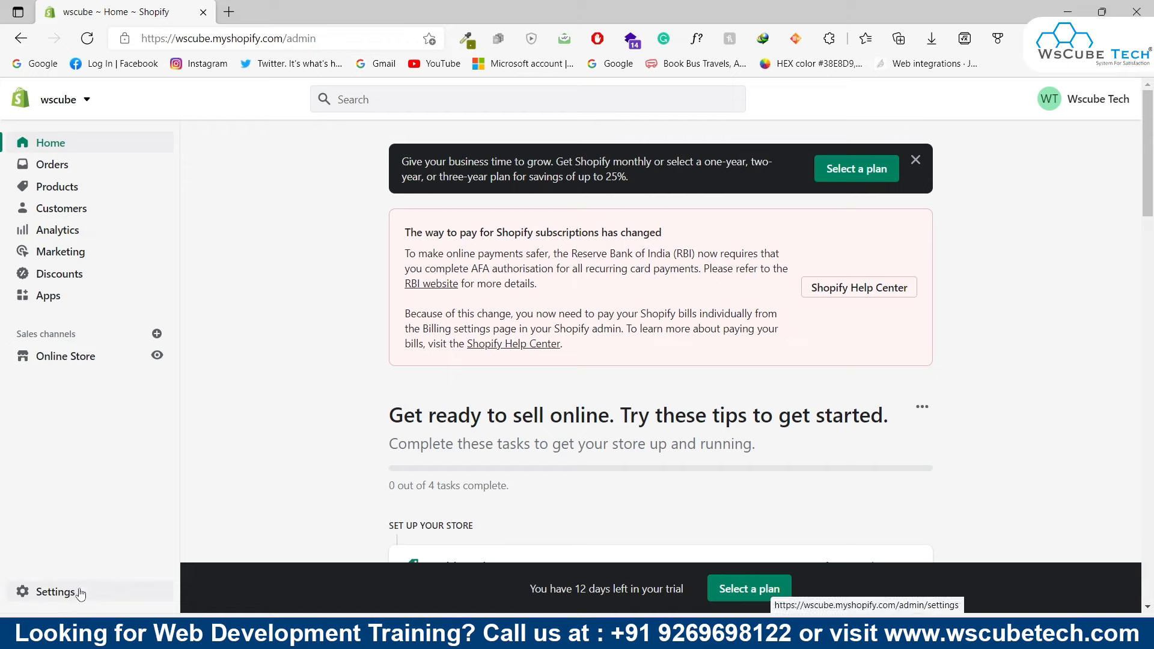
# Open the store's Shipping and delivery settings and review the general shipping rates under delivery methods at checkout
pyautogui.click(73, 596)
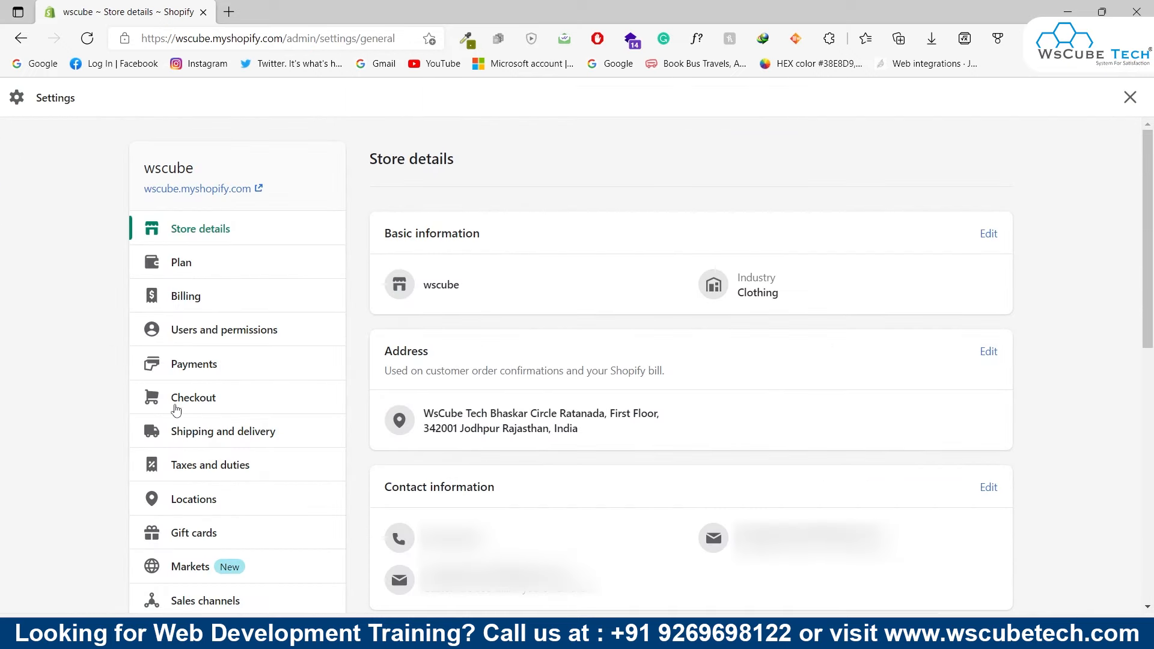
pyautogui.click(221, 432)
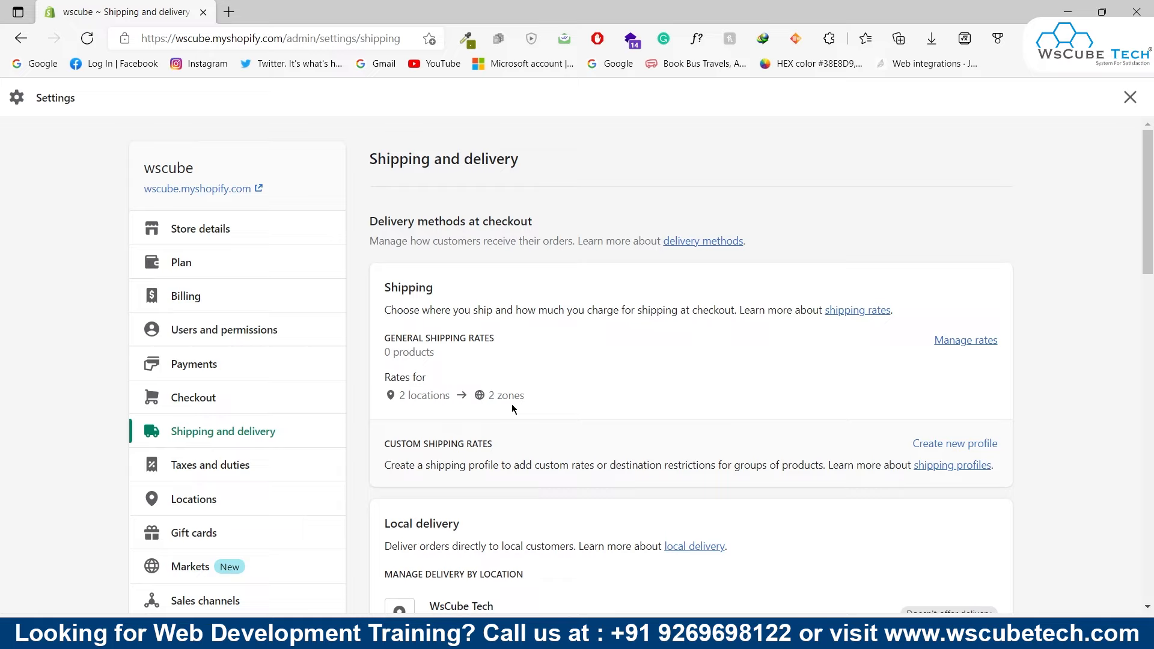
pyautogui.moveTo(358, 227); pyautogui.dragTo(570, 220)
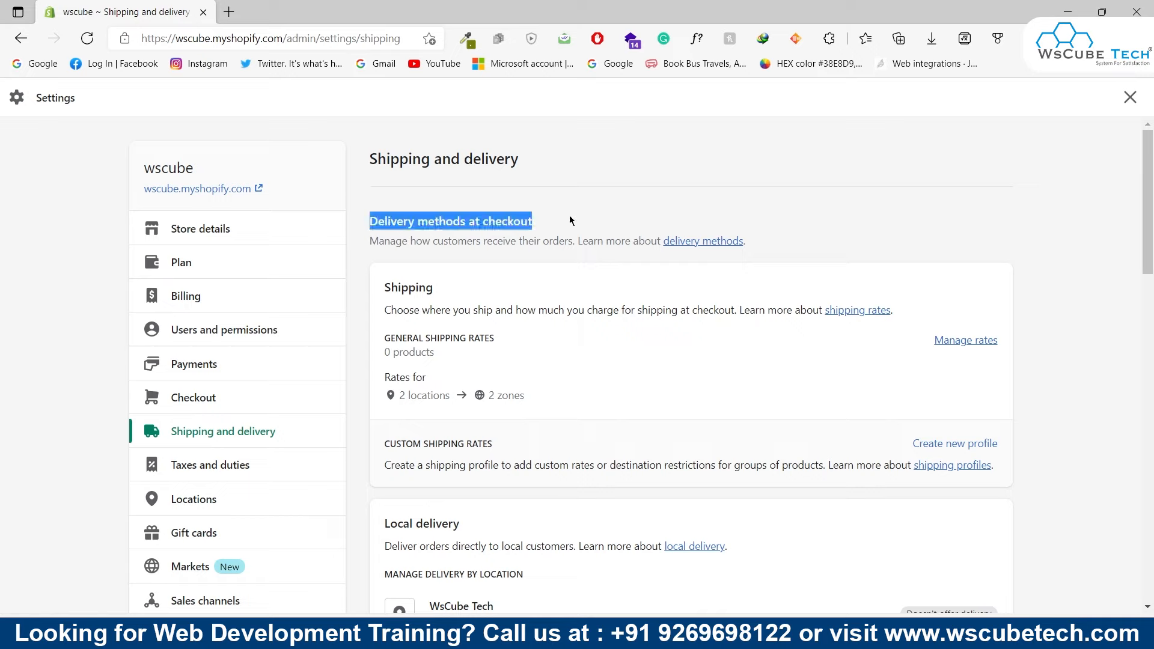
pyautogui.click(567, 220)
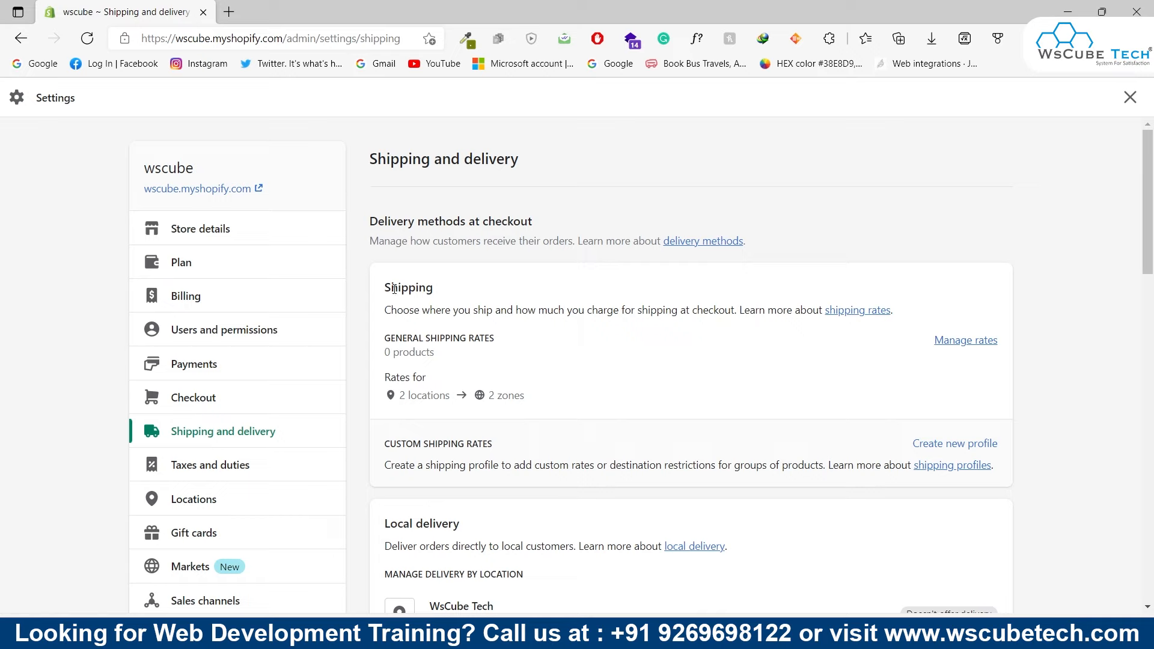
pyautogui.moveTo(385, 293); pyautogui.dragTo(456, 291)
pyautogui.click(429, 359)
pyautogui.moveTo(434, 352); pyautogui.dragTo(384, 352)
pyautogui.click(440, 354)
pyautogui.moveTo(385, 378); pyautogui.dragTo(522, 396)
# Open the general shipping rates for management and review the Domestic zone's rate and price
pyautogui.click(966, 340)
pyautogui.scroll(-4, 571, 253)
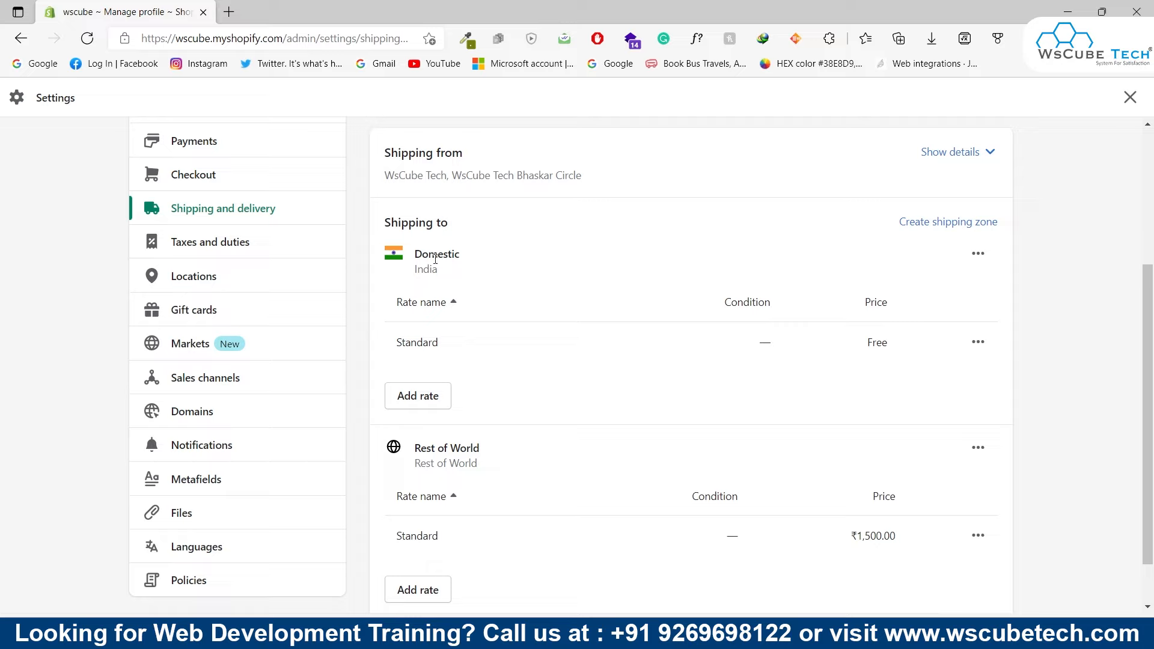
pyautogui.moveTo(414, 253); pyautogui.dragTo(457, 251)
pyautogui.doubleClick(872, 302)
pyautogui.moveTo(858, 343); pyautogui.dragTo(884, 339)
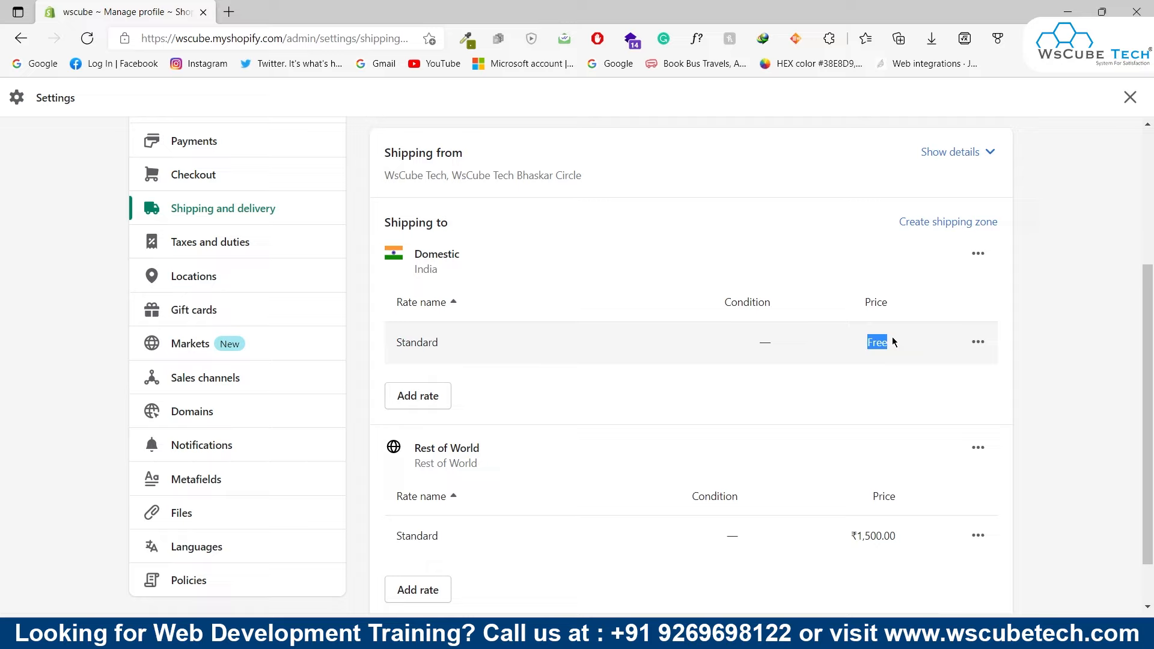
pyautogui.click(898, 395)
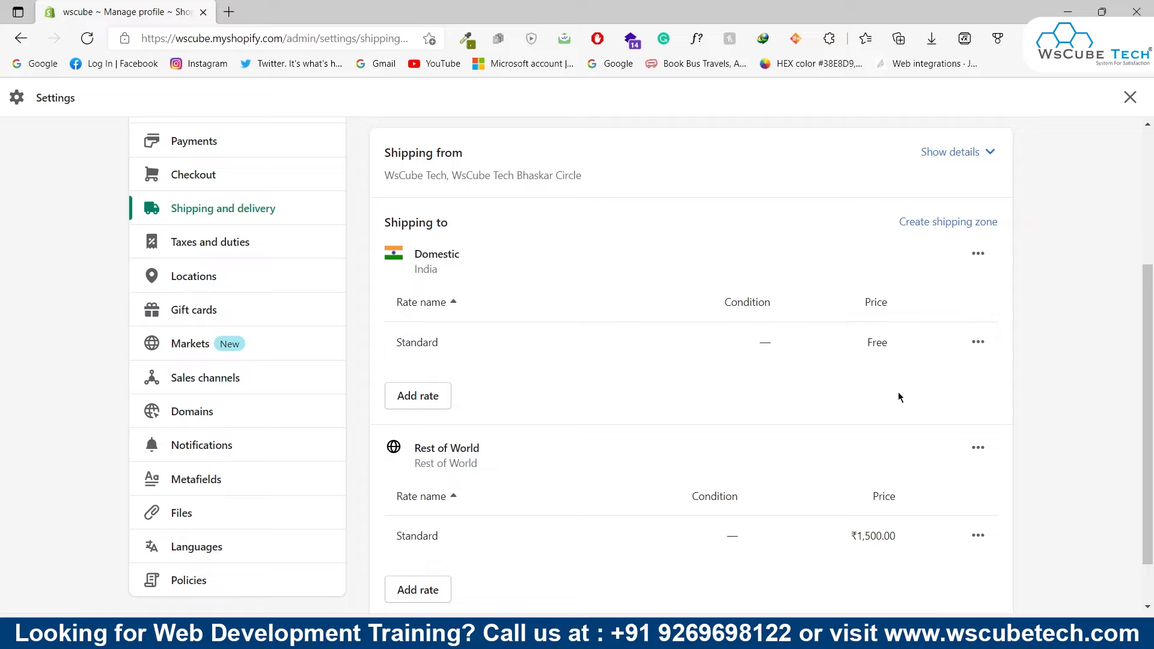
# Set the price of the Domestic zone's Standard rate to ₹50.00
pyautogui.click(978, 344)
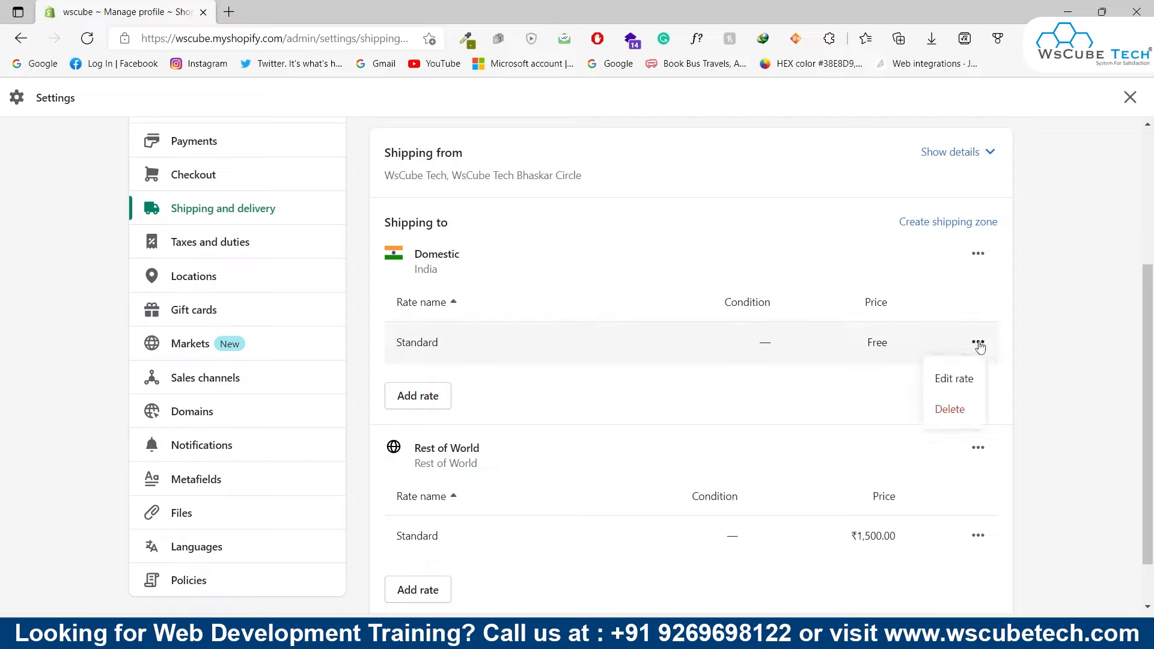
pyautogui.click(960, 383)
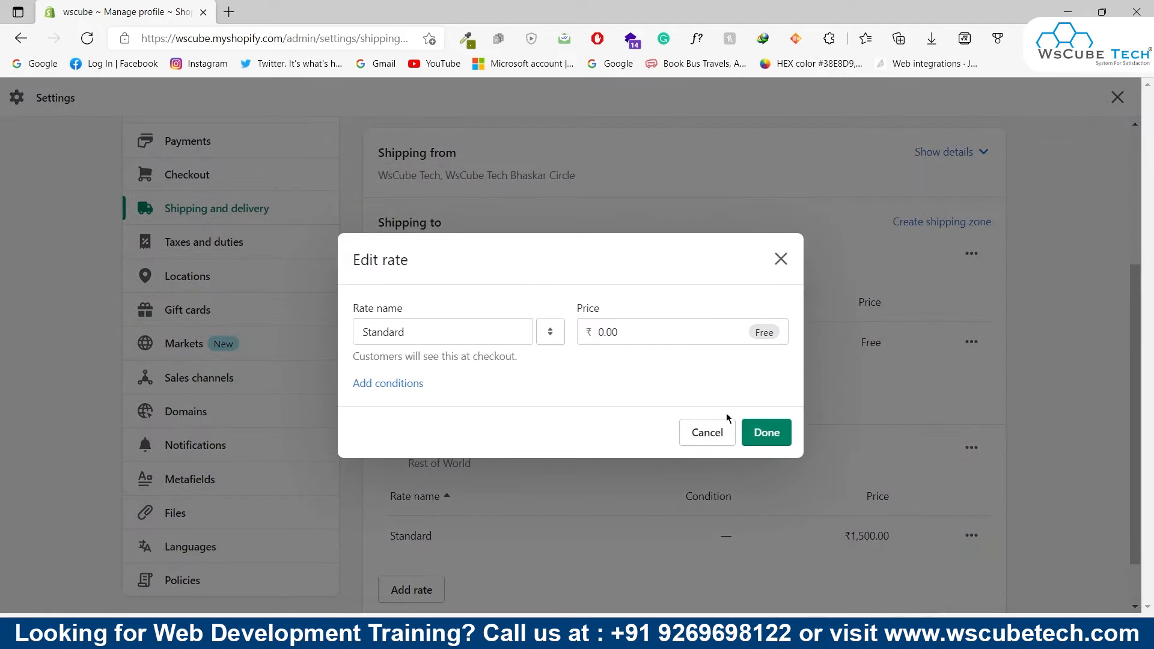
pyautogui.moveTo(415, 332); pyautogui.dragTo(353, 335)
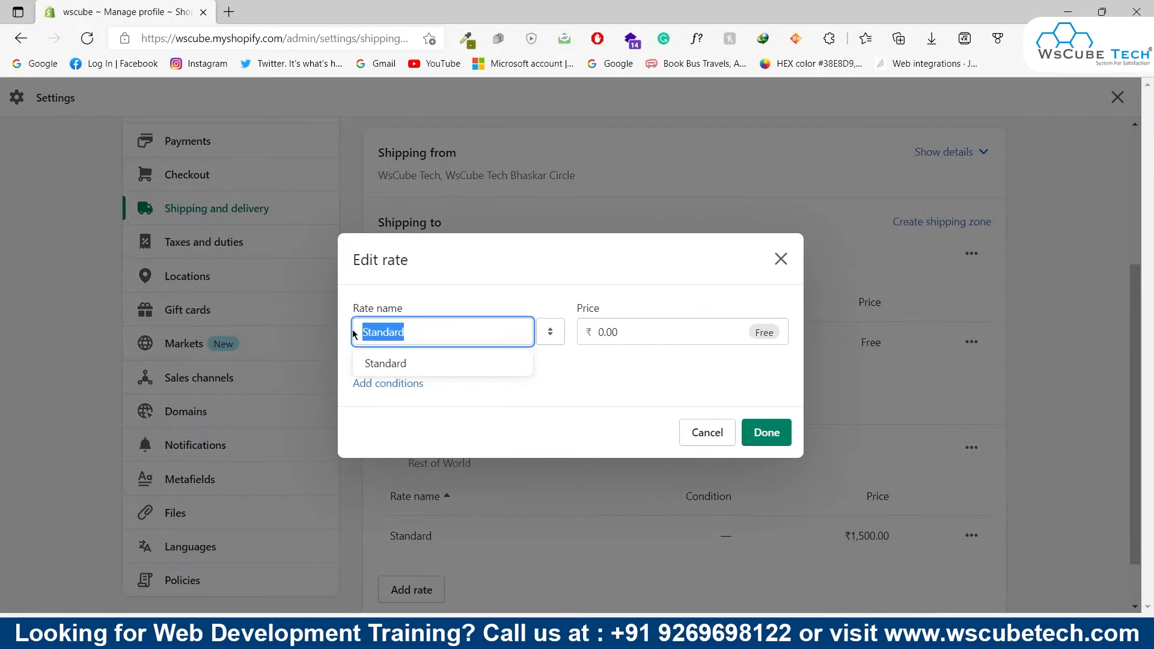
pyautogui.click(463, 331)
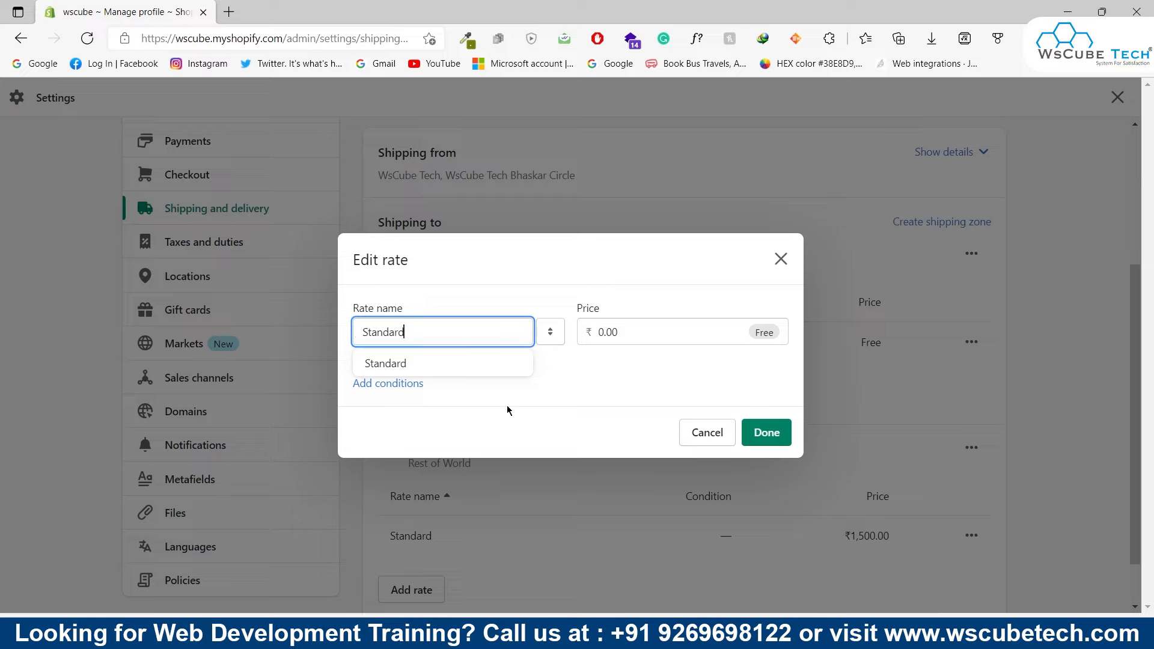
pyautogui.click(507, 405)
pyautogui.moveTo(433, 330); pyautogui.dragTo(346, 327)
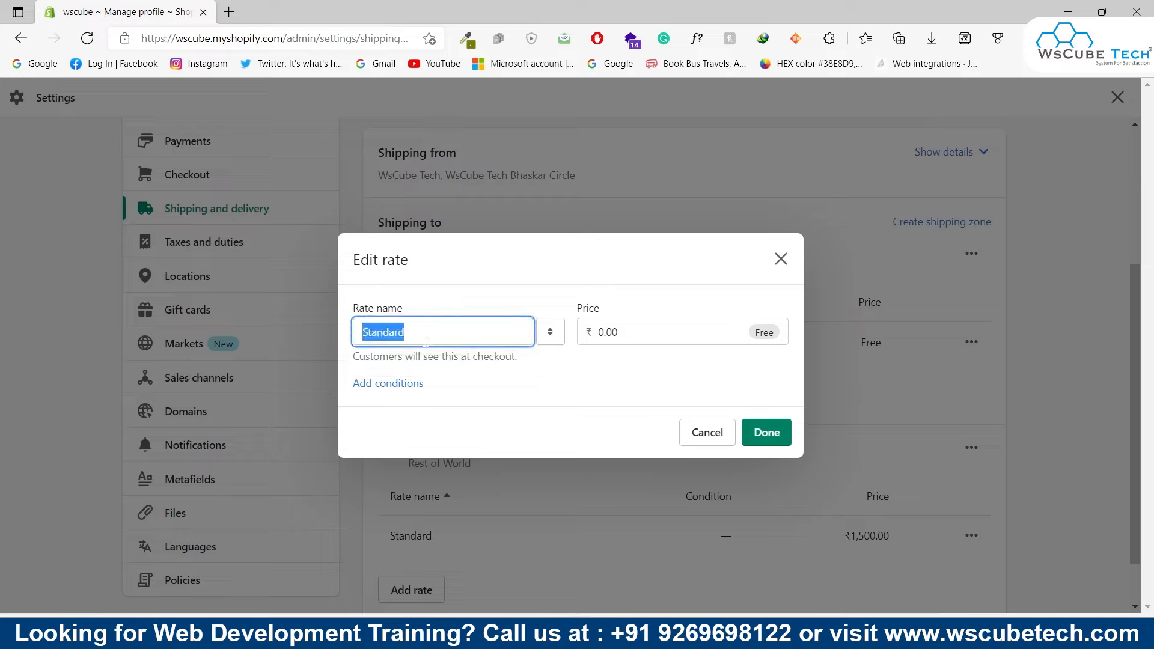
pyautogui.click(574, 395)
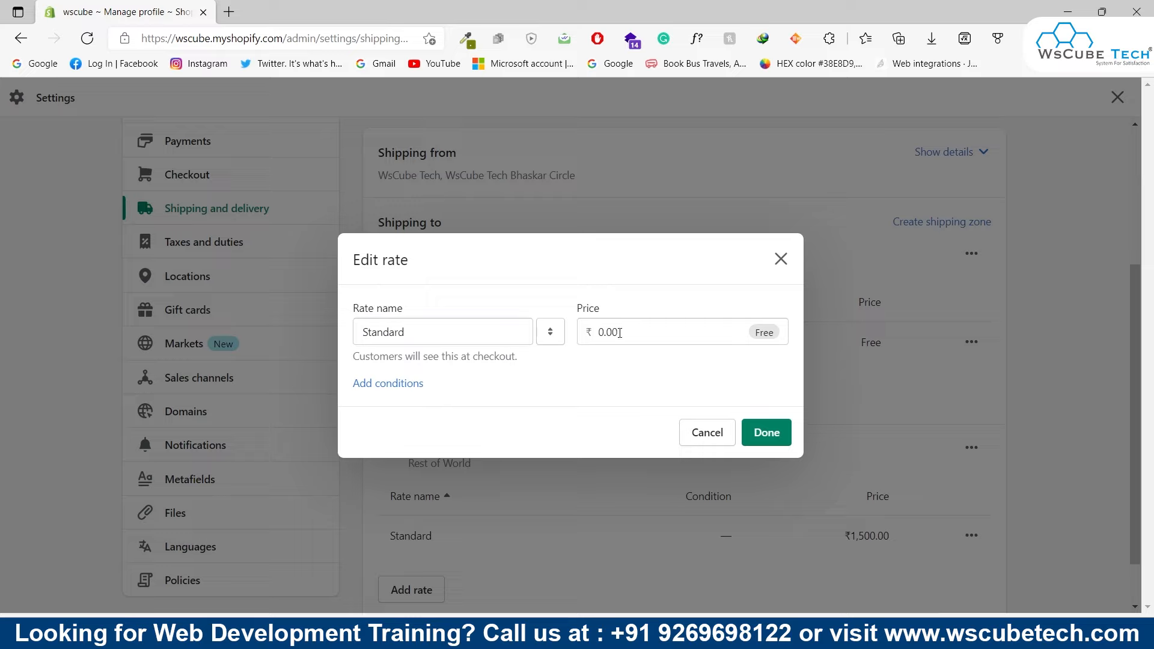
pyautogui.moveTo(620, 333); pyautogui.dragTo(594, 331)
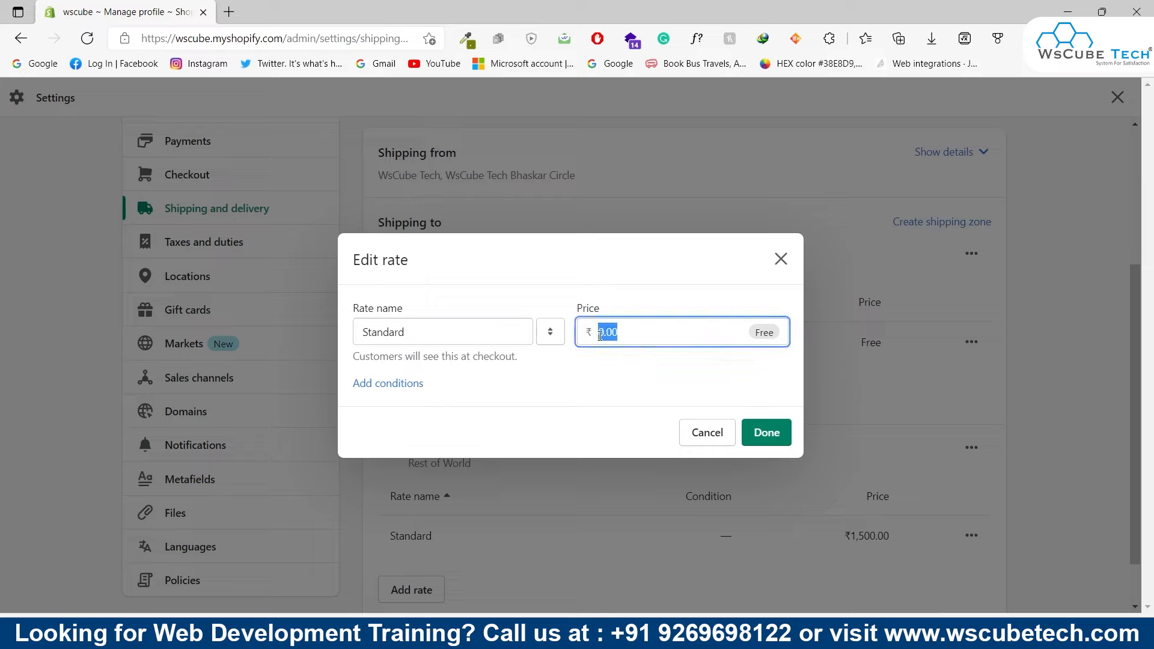
pyautogui.click(603, 335)
pyautogui.hotkey('shift', 'Left')
pyautogui.write('50')
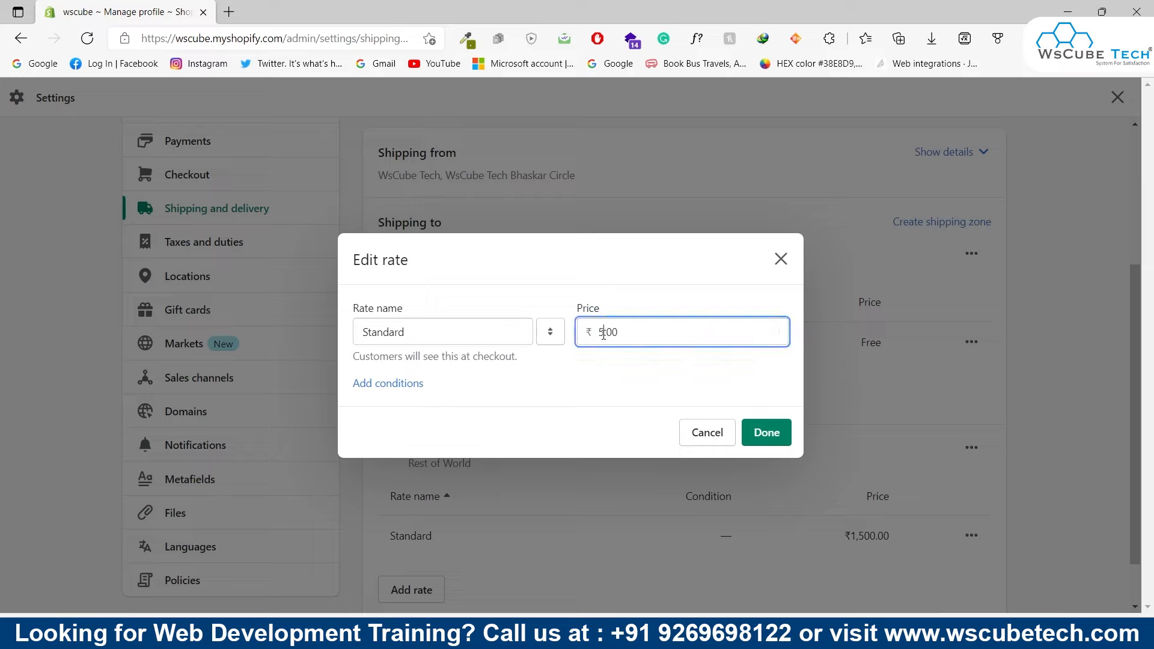
pyautogui.click(772, 435)
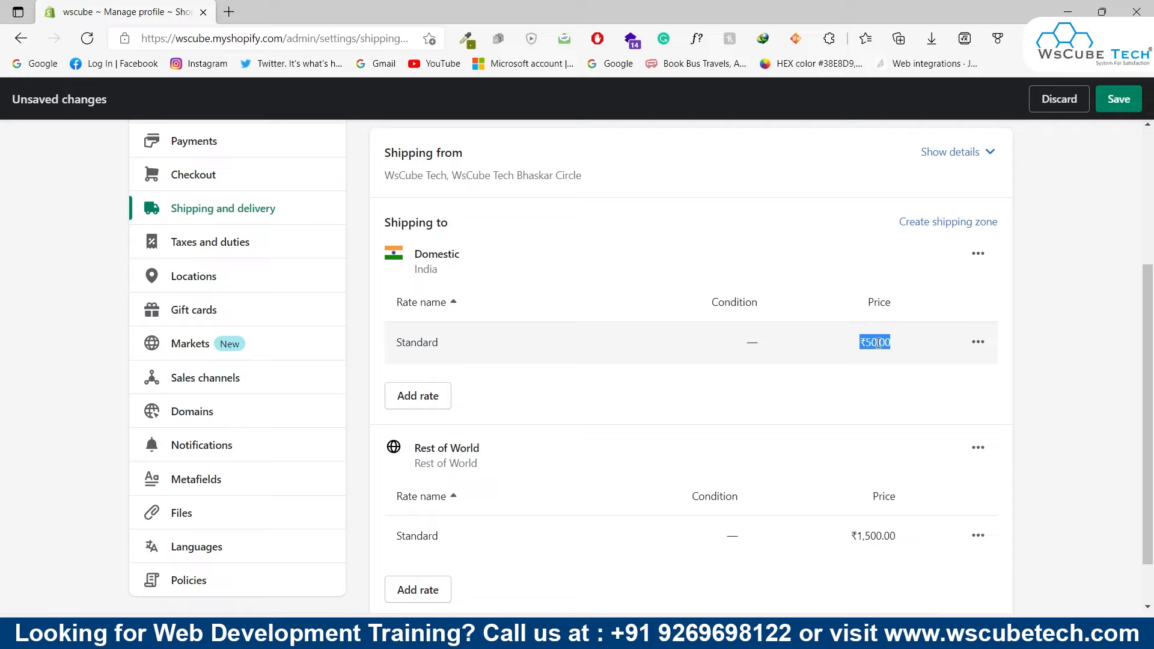
pyautogui.click(880, 343)
# Add a condition based on item weight to the Domestic Standard rate and set its price to ₹100.00
pyautogui.click(979, 341)
pyautogui.click(952, 379)
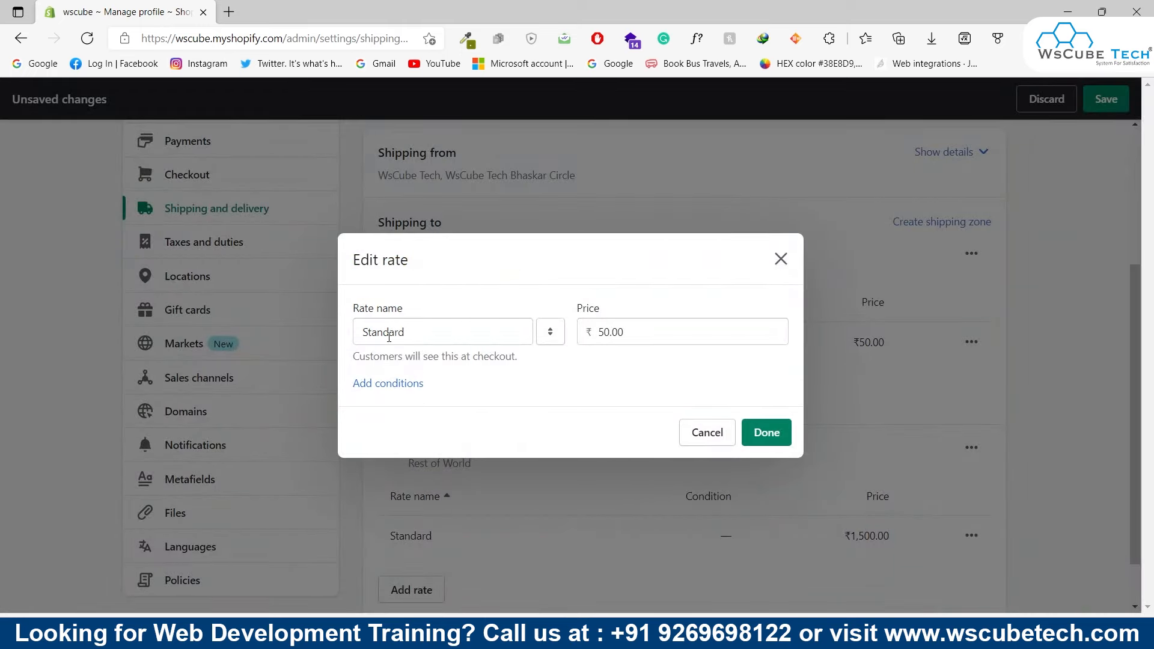
pyautogui.click(391, 396)
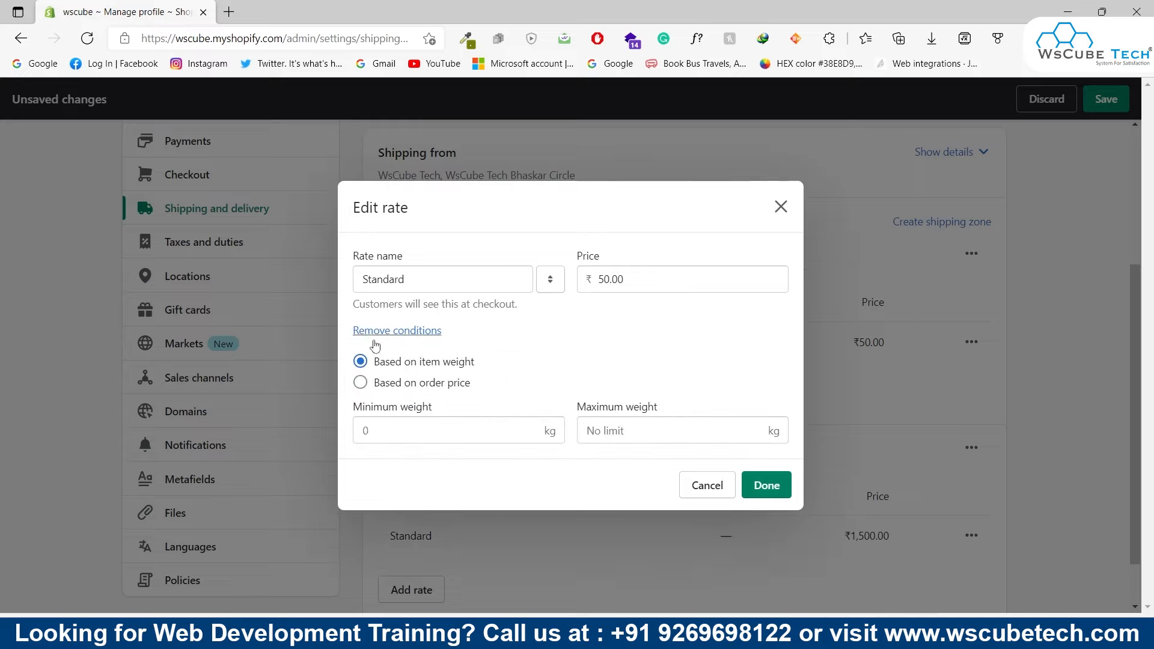
pyautogui.moveTo(371, 361); pyautogui.dragTo(475, 364)
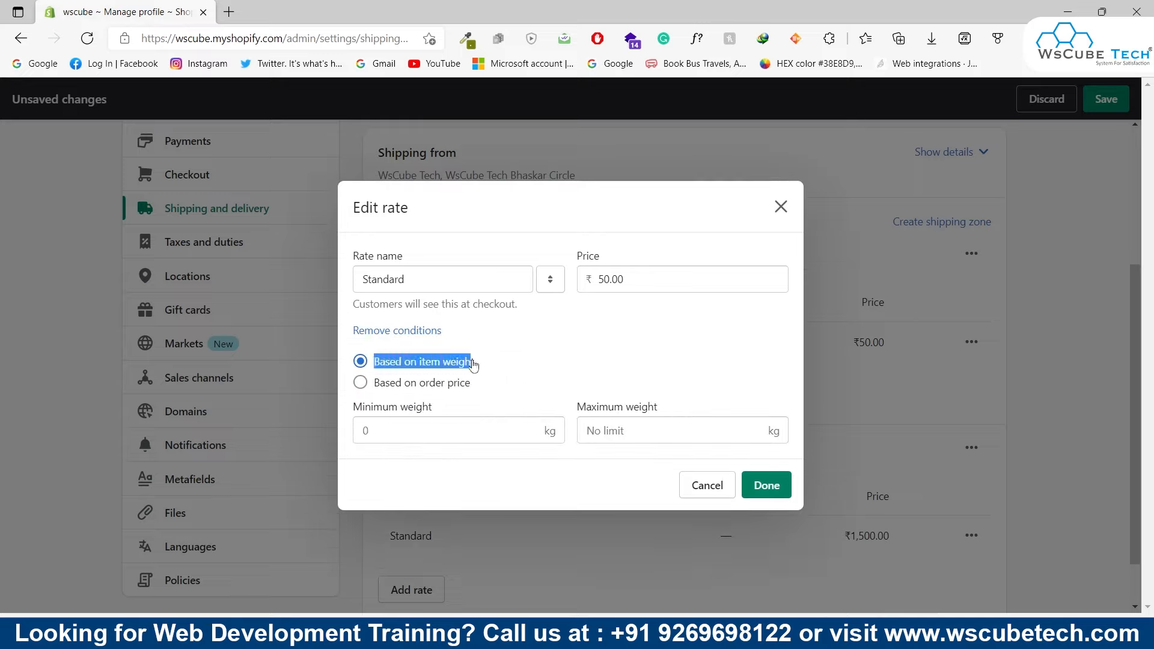
pyautogui.click(472, 369)
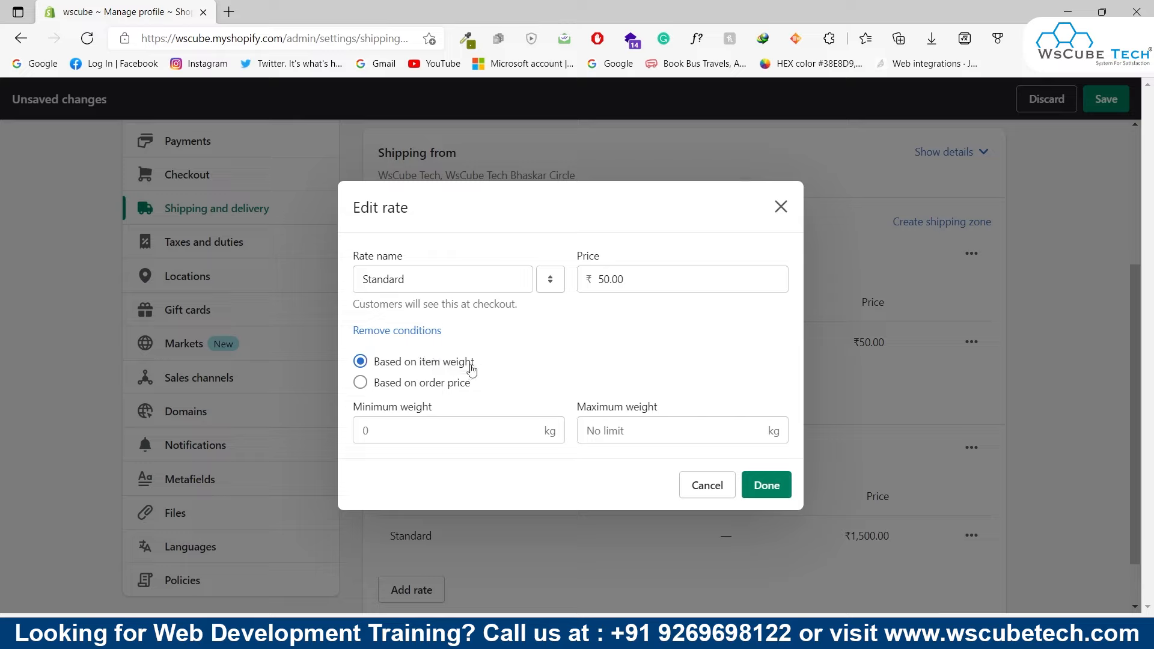
pyautogui.doubleClick(628, 272)
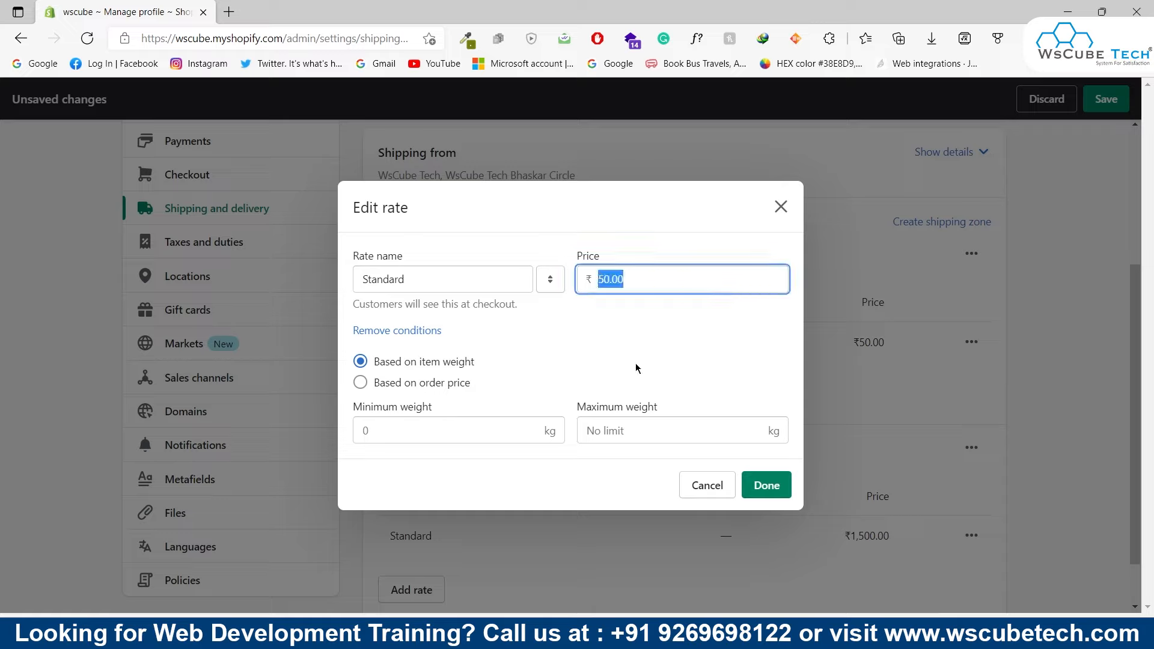
pyautogui.write('100')
pyautogui.moveTo(601, 279); pyautogui.dragTo(579, 286)
# Limit the Domestic Standard rate to weights from 0.5 kg to 1 kg and apply the rate changes
pyautogui.click(472, 436)
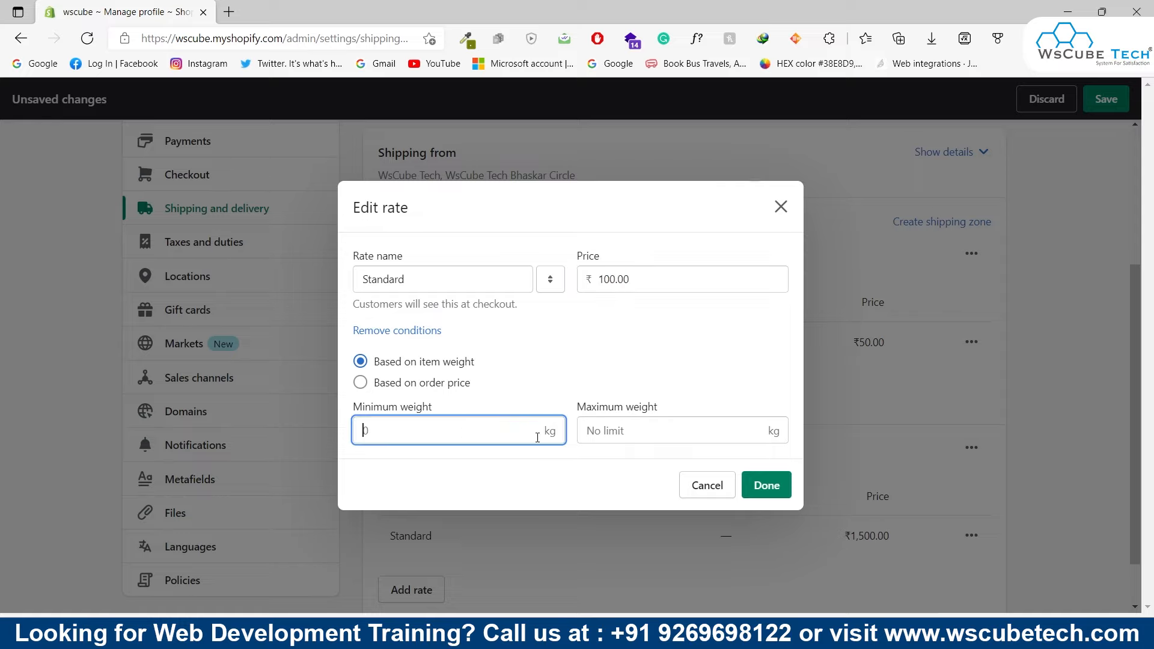
pyautogui.write('0.5')
pyautogui.click(620, 442)
pyautogui.write('1')
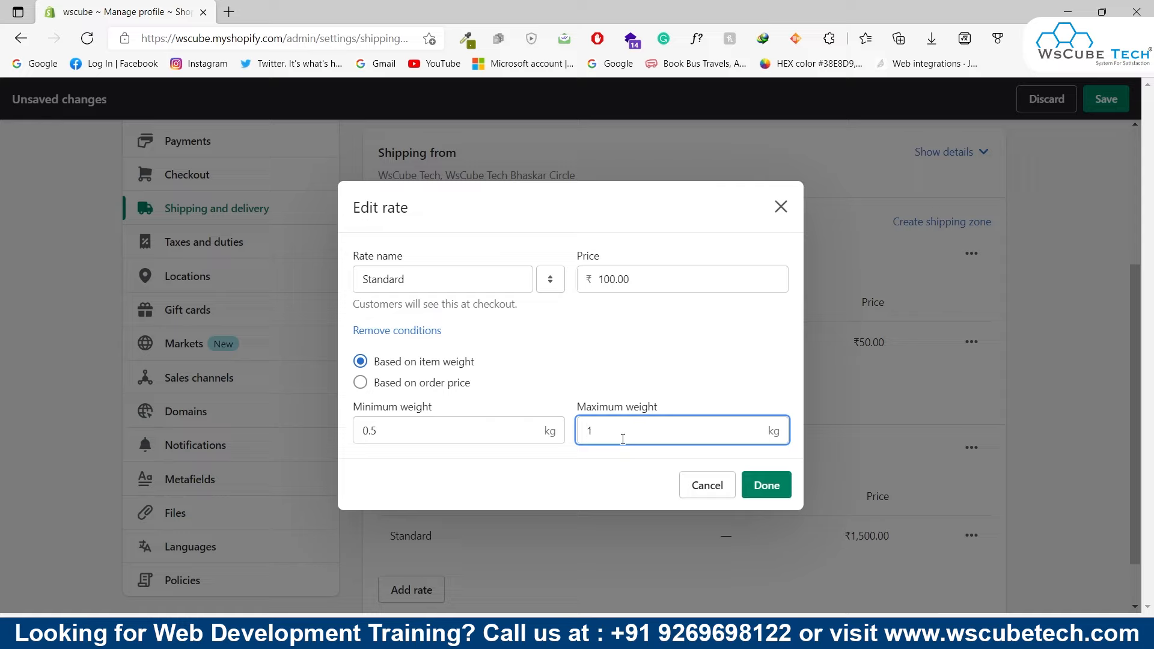
pyautogui.hotkey('ctrl', 'a')
pyautogui.click(449, 461)
pyautogui.click(627, 280)
pyautogui.moveTo(627, 280); pyautogui.dragTo(598, 280)
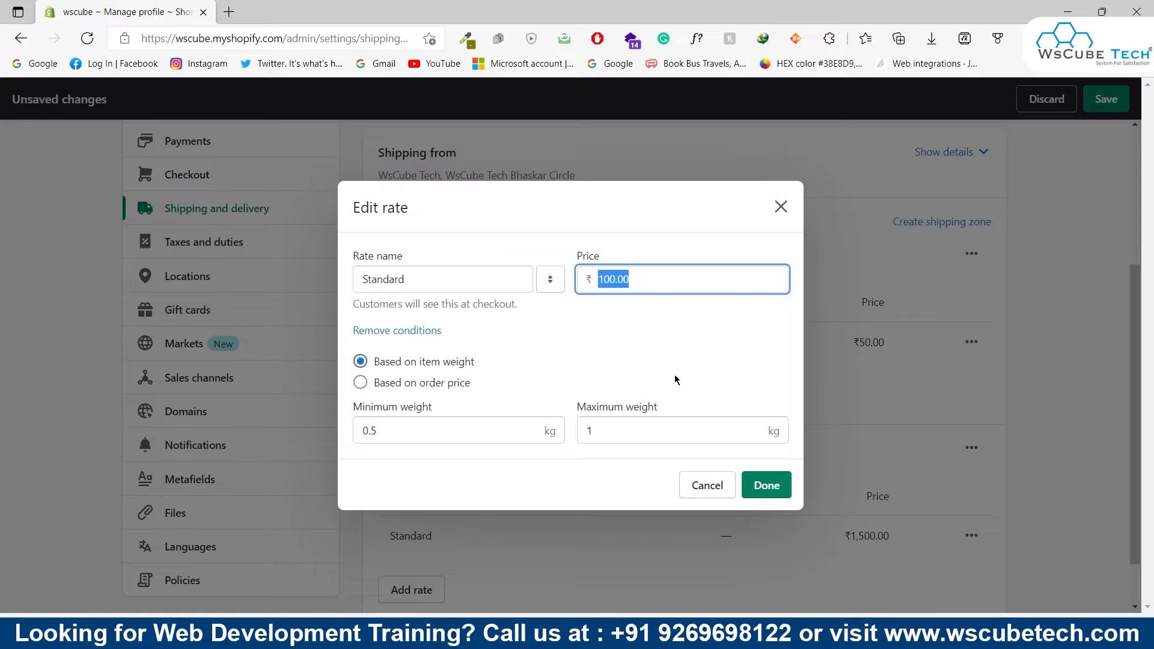
pyautogui.click(766, 484)
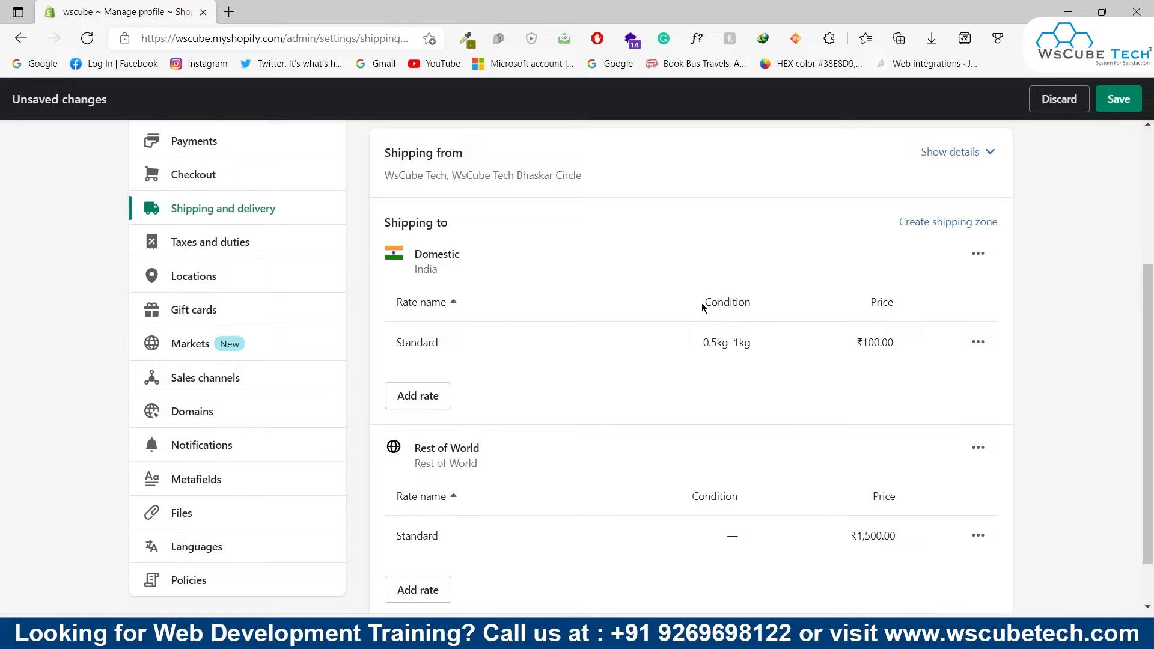
pyautogui.moveTo(702, 303); pyautogui.dragTo(772, 306)
pyautogui.moveTo(703, 341); pyautogui.dragTo(760, 361)
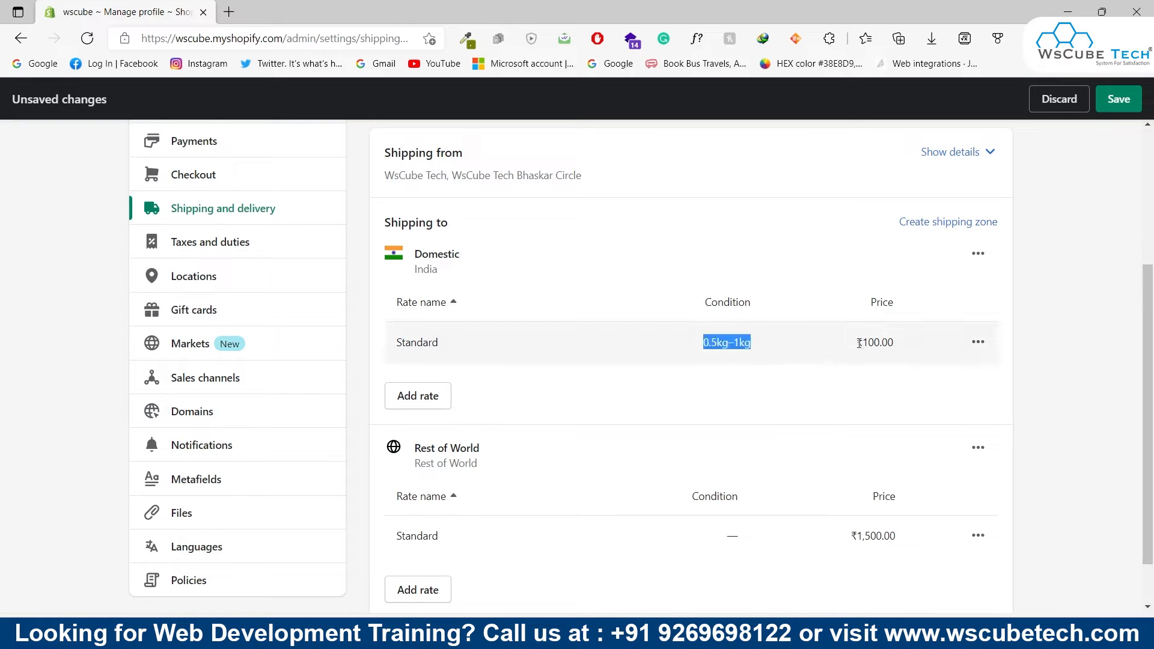
pyautogui.moveTo(856, 342); pyautogui.dragTo(918, 359)
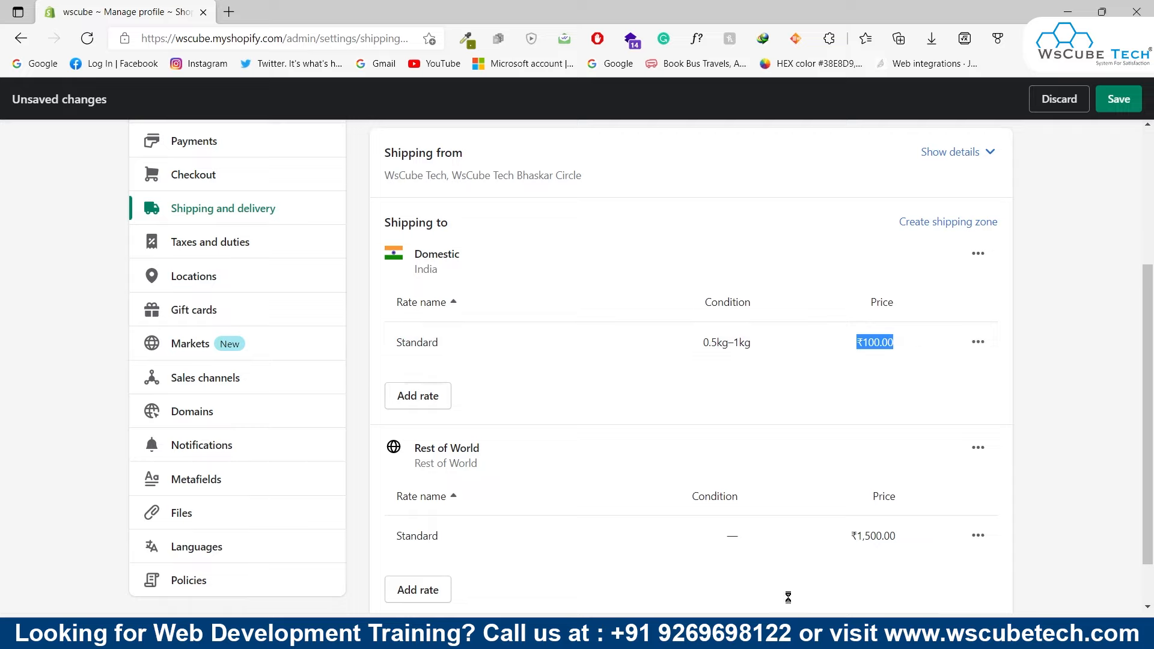
# Start adding a Domestic rate, check the option to use a carrier or app, and return to setting up own rates
pyautogui.click(410, 399)
pyautogui.click(419, 409)
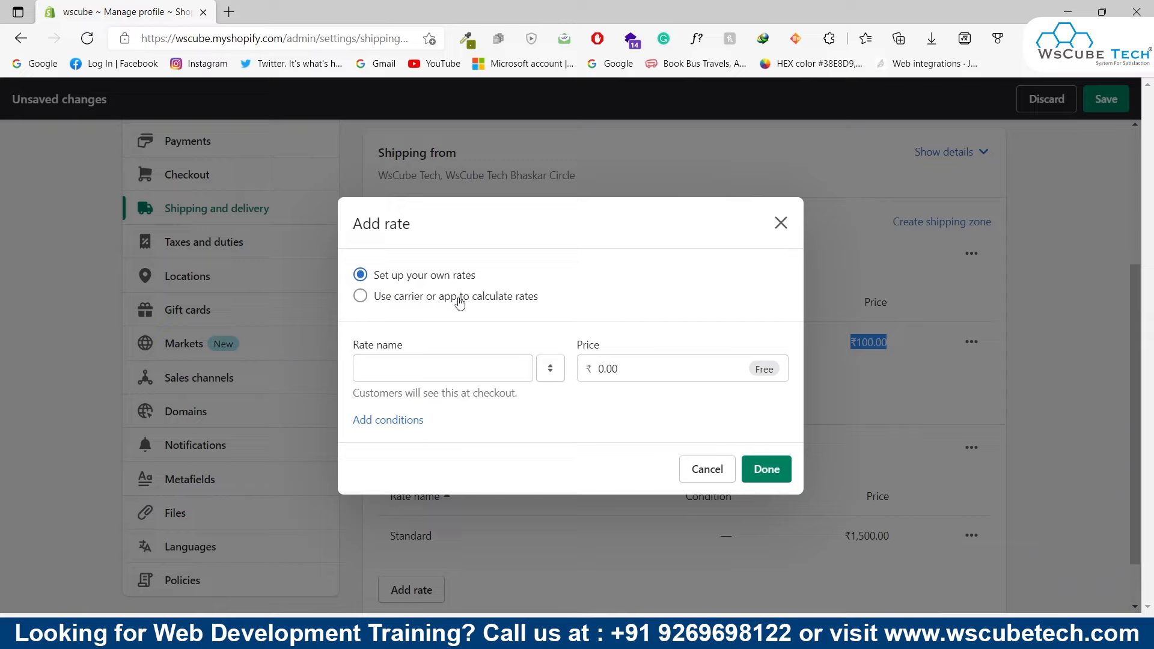
pyautogui.click(490, 297)
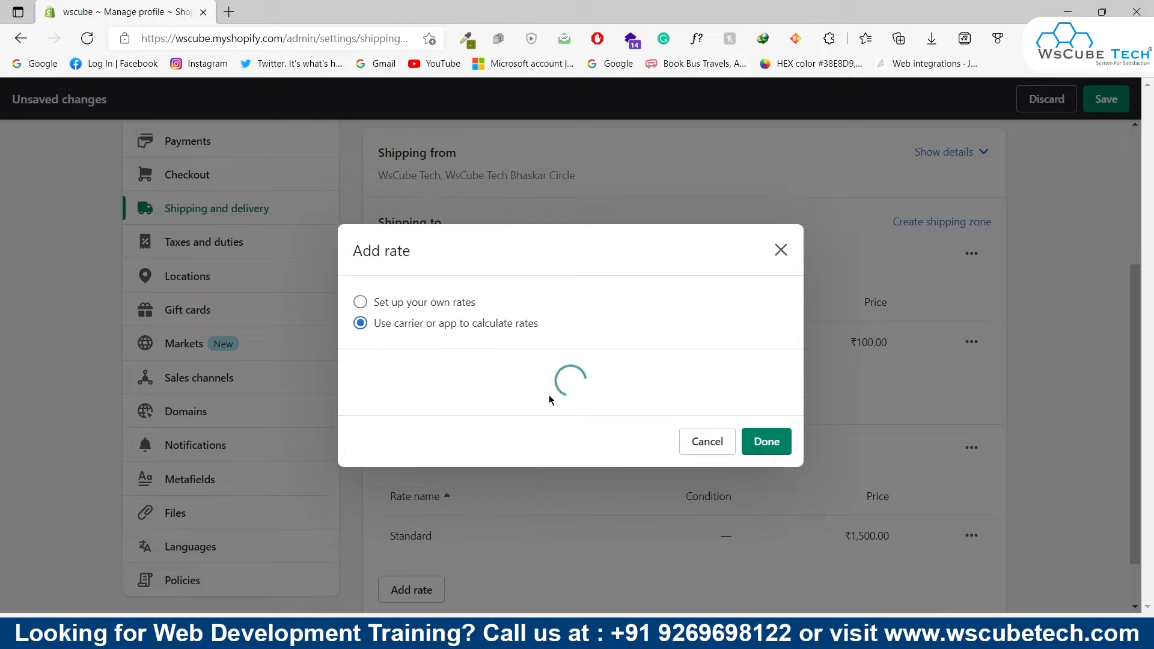
pyautogui.moveTo(433, 391); pyautogui.dragTo(709, 384)
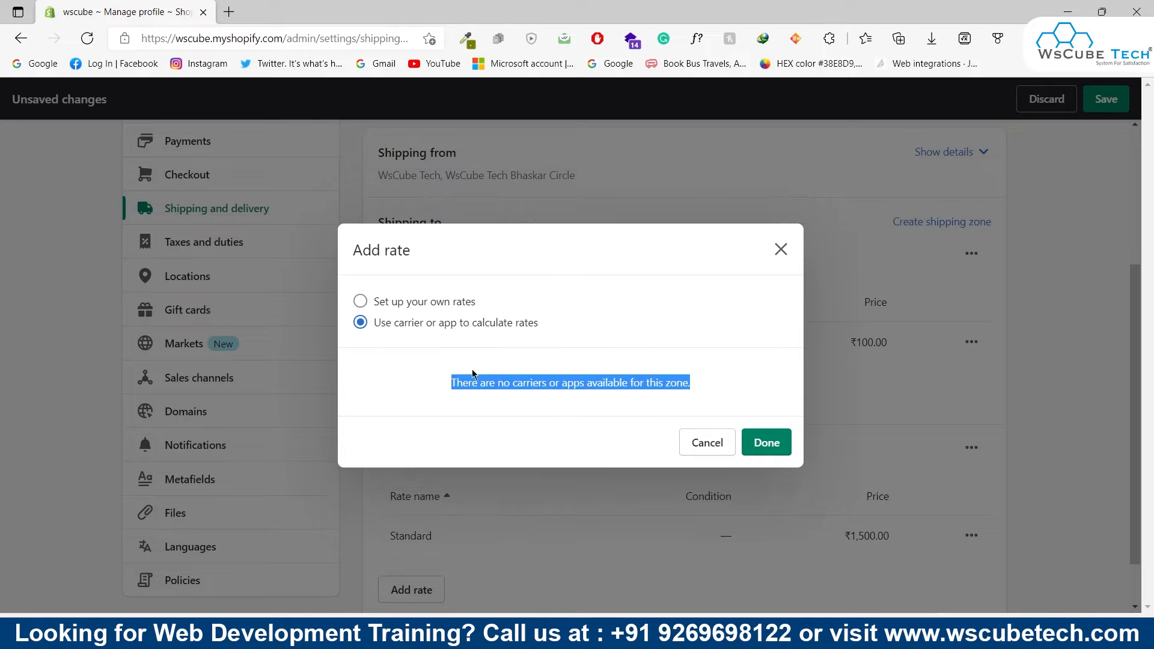
pyautogui.click(397, 303)
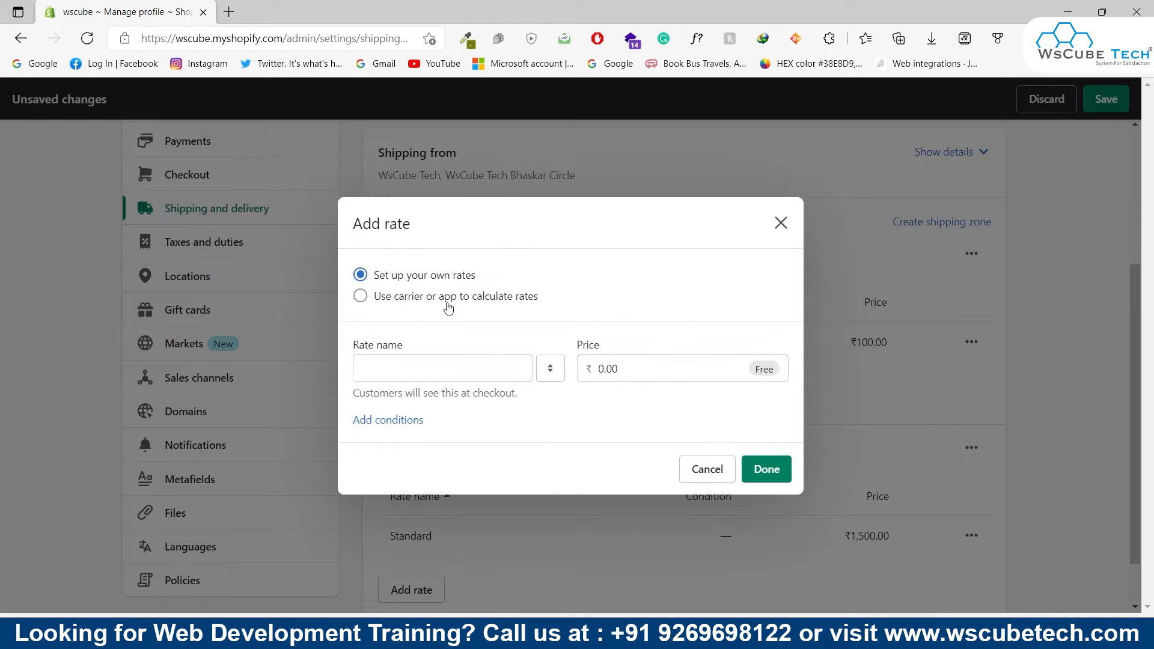
# Try an order-price condition with a minimum of ₹500.00 on the new Domestic rate, and close the dialog without adding the rate
pyautogui.click(390, 421)
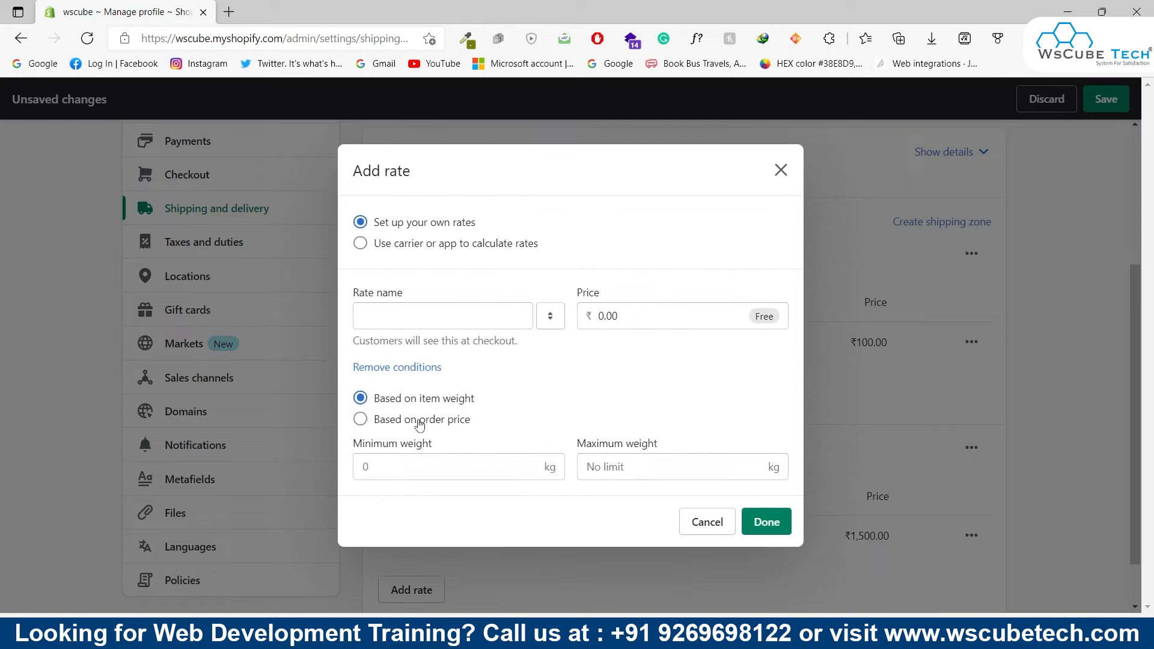
pyautogui.moveTo(418, 420); pyautogui.dragTo(454, 424)
pyautogui.click(410, 422)
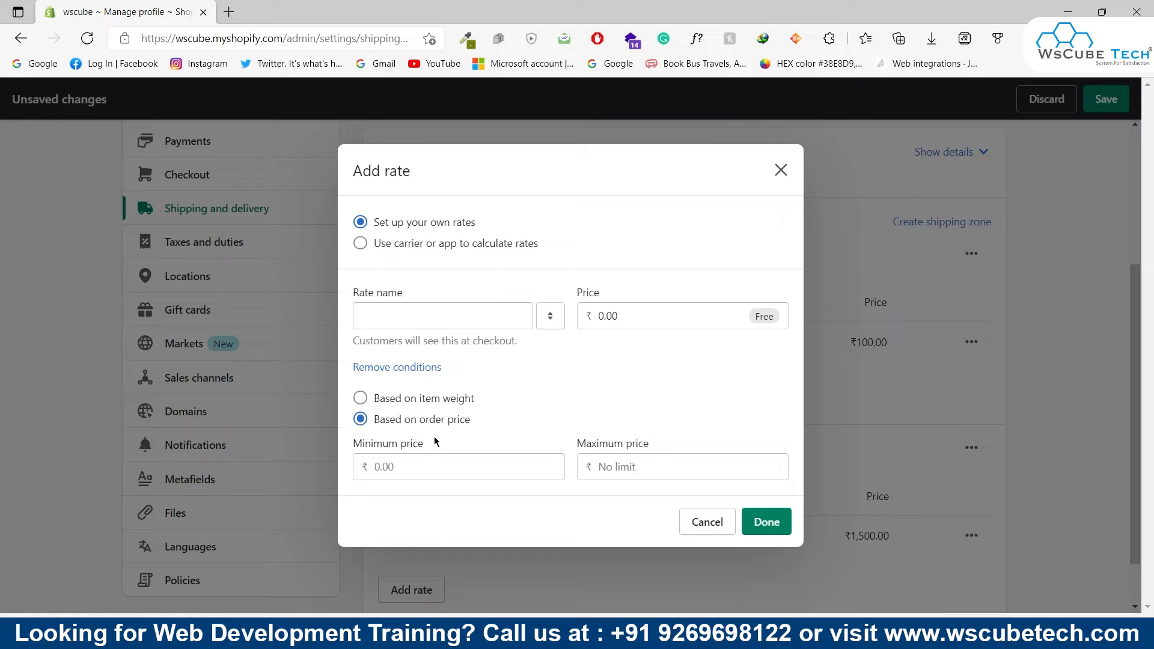
pyautogui.moveTo(375, 455); pyautogui.dragTo(352, 447)
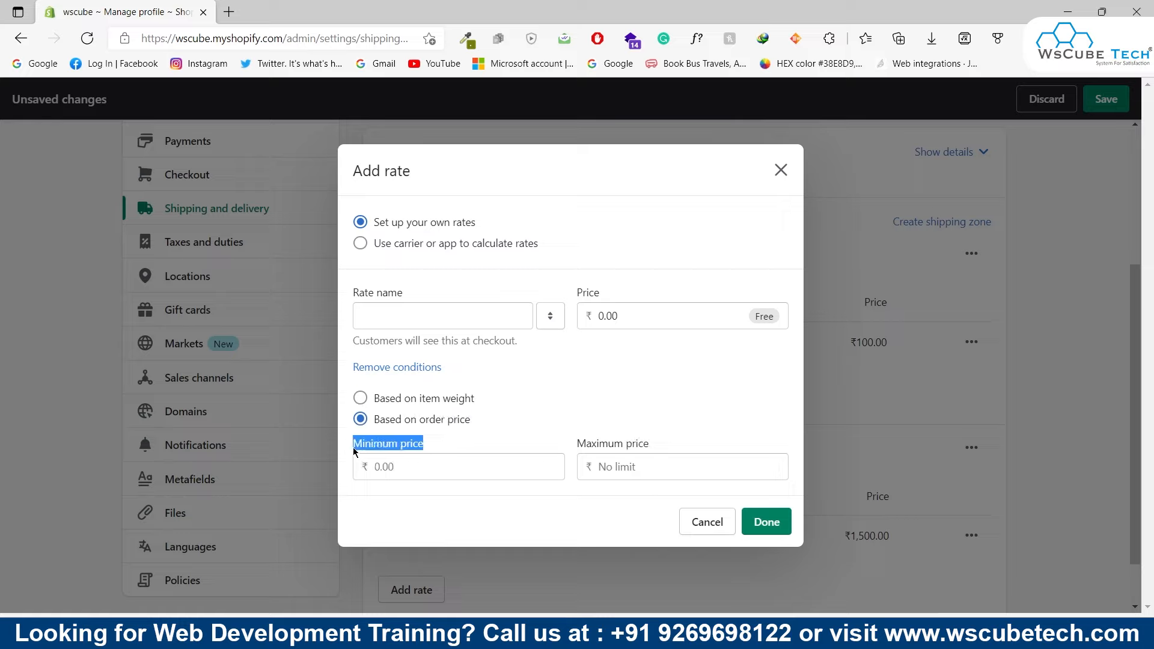
pyautogui.click(433, 464)
pyautogui.write('500')
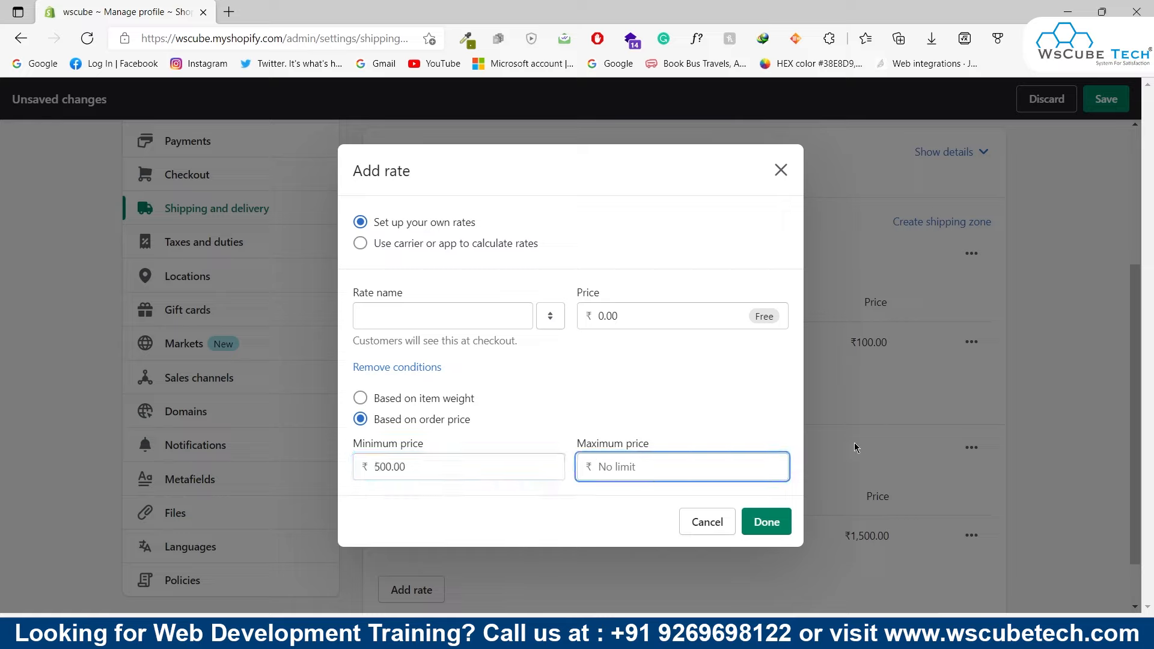
pyautogui.moveTo(407, 467); pyautogui.dragTo(370, 468)
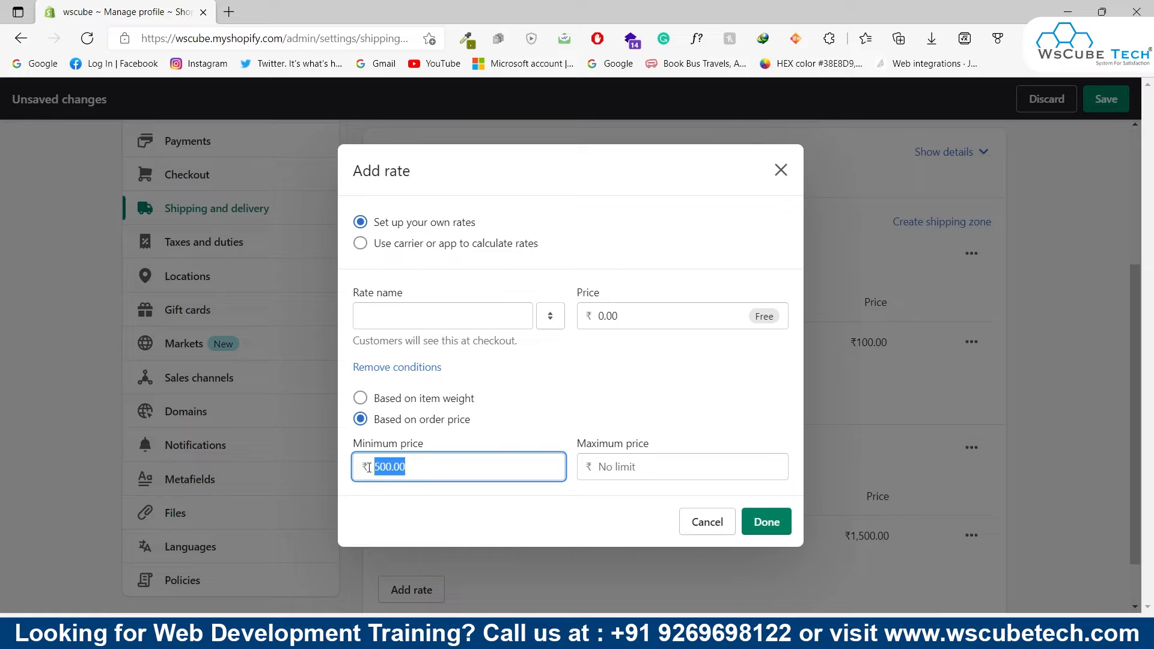
pyautogui.click(406, 473)
pyautogui.moveTo(406, 473); pyautogui.dragTo(370, 468)
pyautogui.click(622, 319)
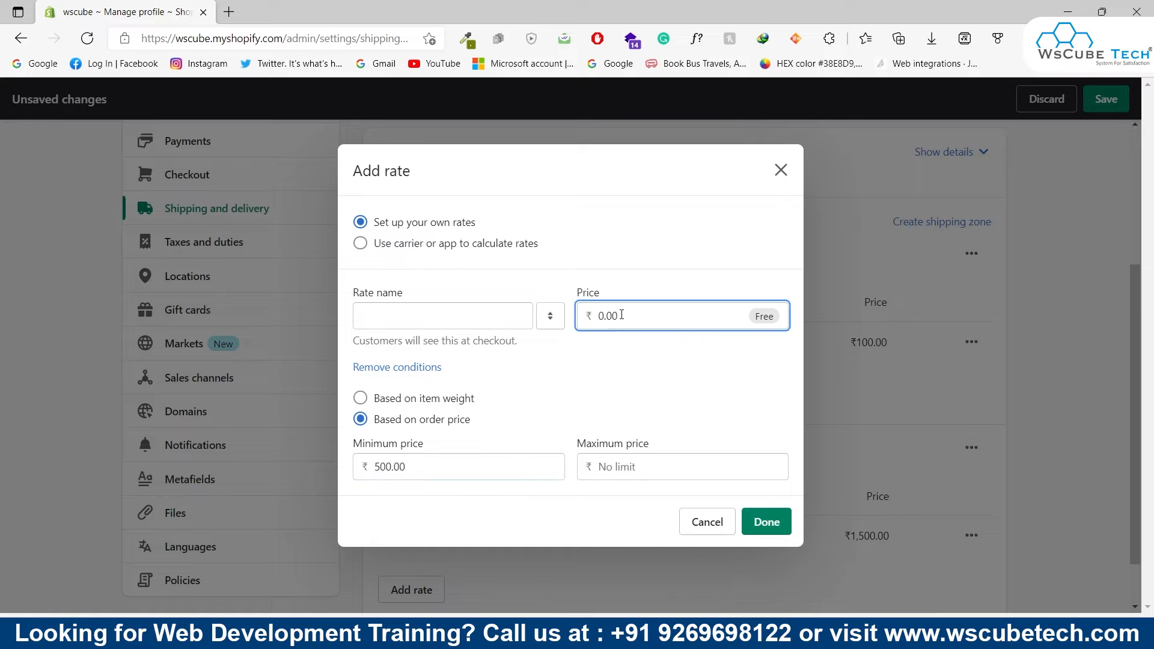
pyautogui.click(781, 170)
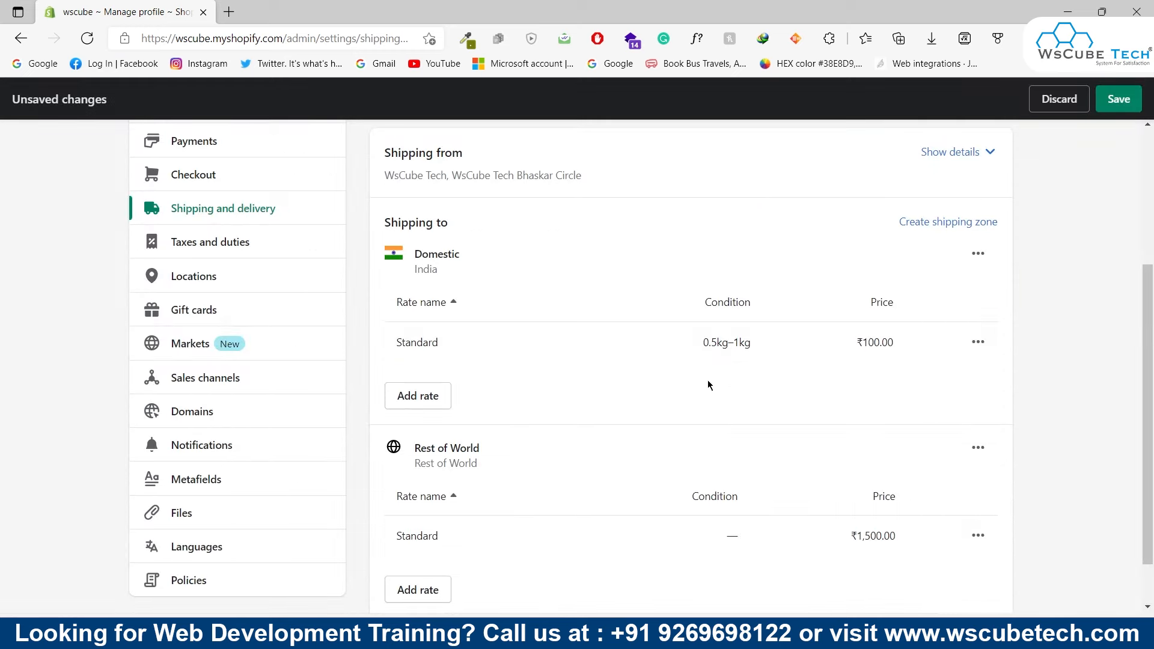
# Review the Domestic rate's condition and the Rest of World Standard rate, opening the latter's edit dialog and cancelling it
pyautogui.moveTo(701, 347); pyautogui.dragTo(778, 341)
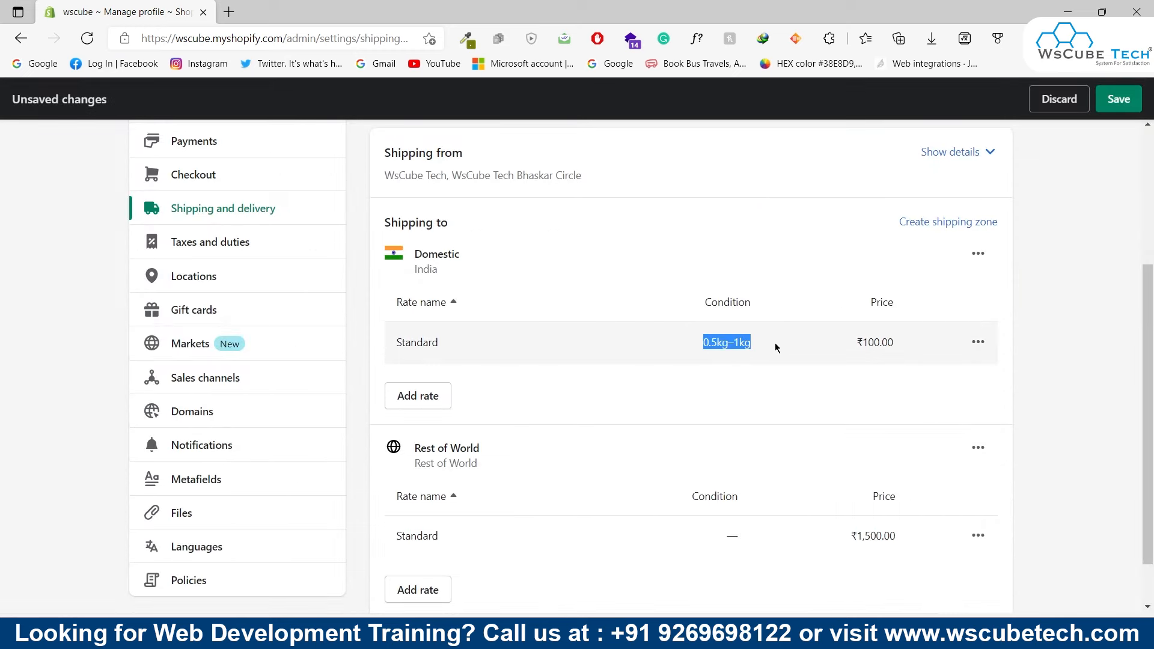
pyautogui.click(745, 410)
pyautogui.scroll(-1, 745, 409)
pyautogui.moveTo(413, 388); pyautogui.dragTo(501, 410)
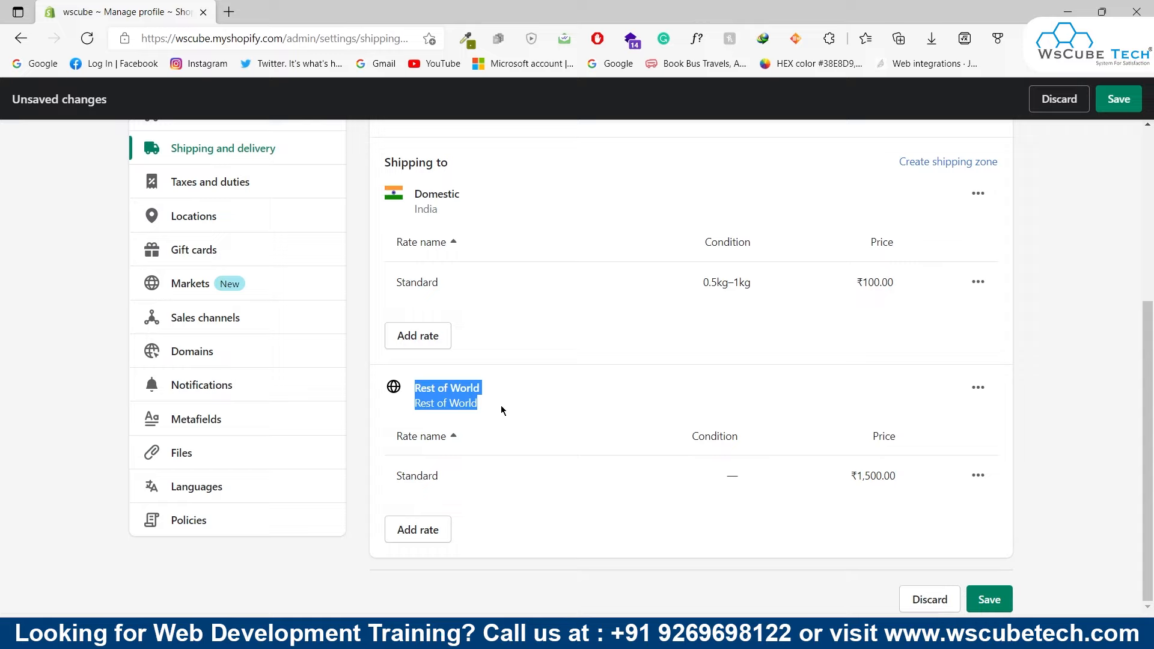
pyautogui.click(929, 526)
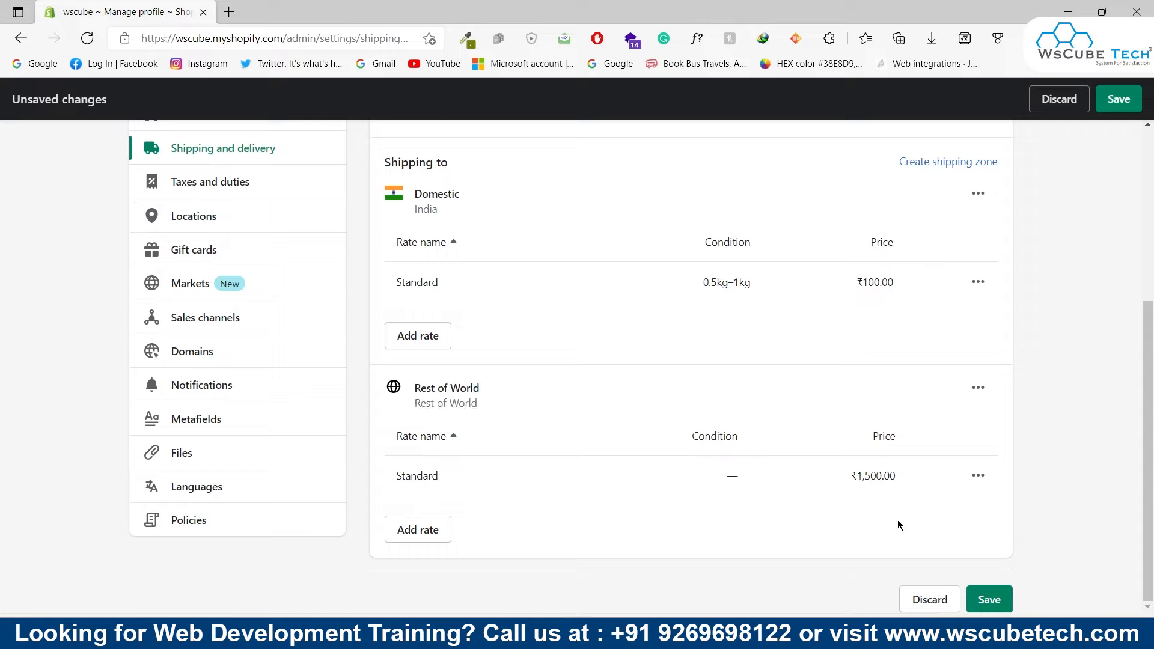
pyautogui.moveTo(904, 480); pyautogui.dragTo(828, 471)
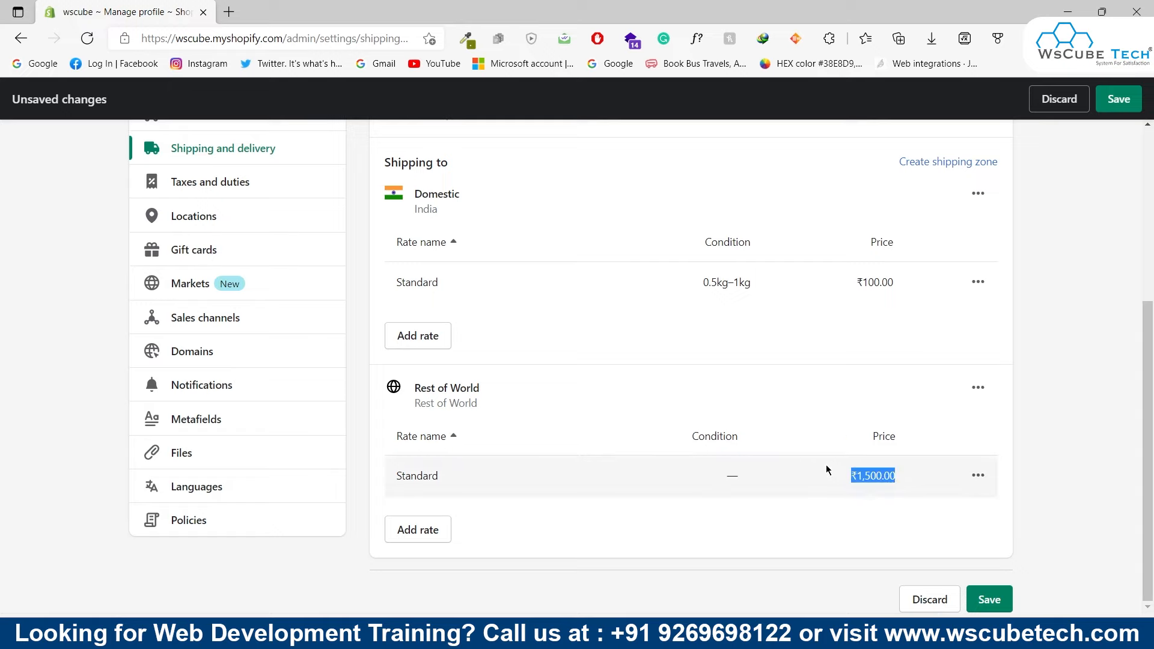
pyautogui.click(978, 476)
pyautogui.click(969, 512)
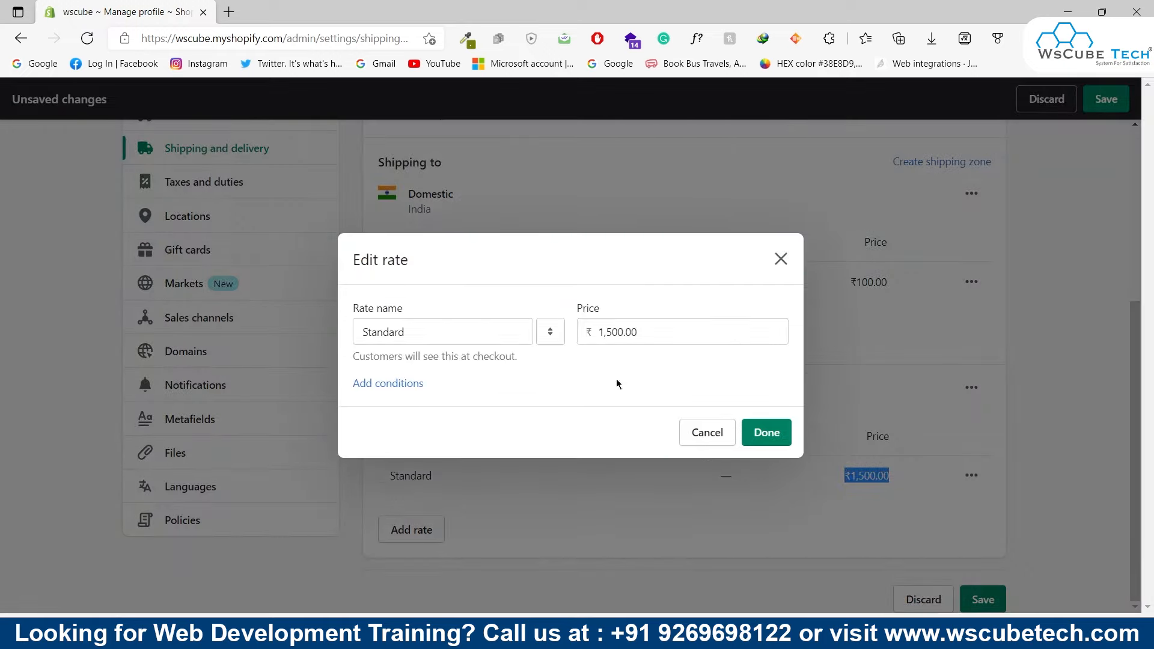
pyautogui.doubleClick(622, 331)
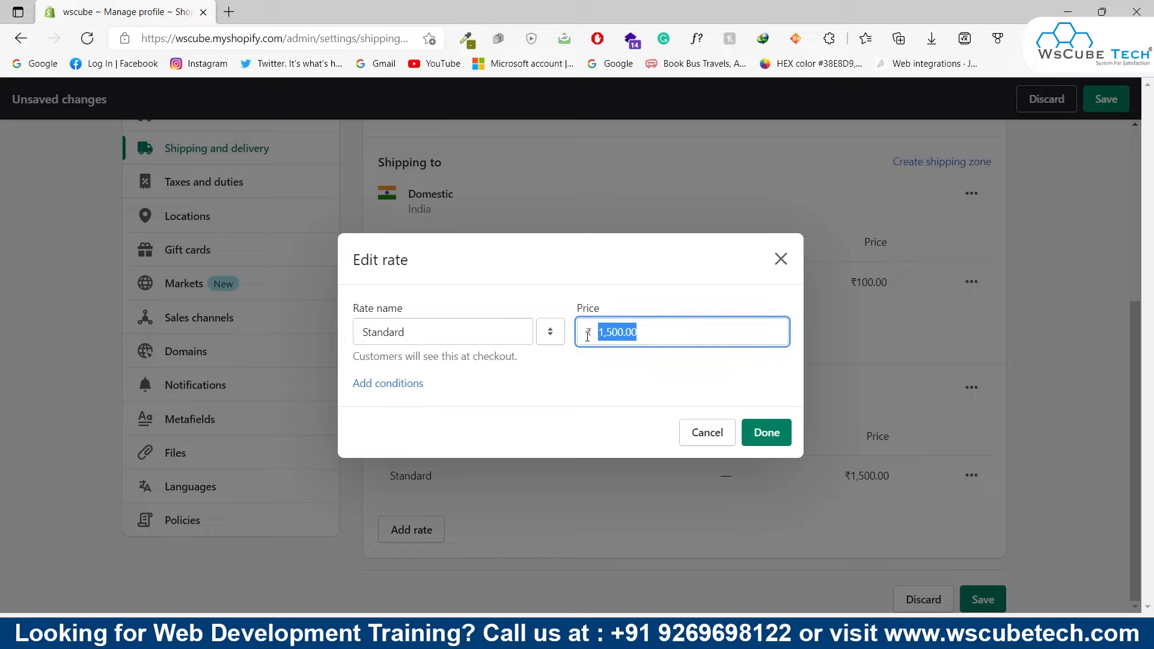
pyautogui.click(698, 441)
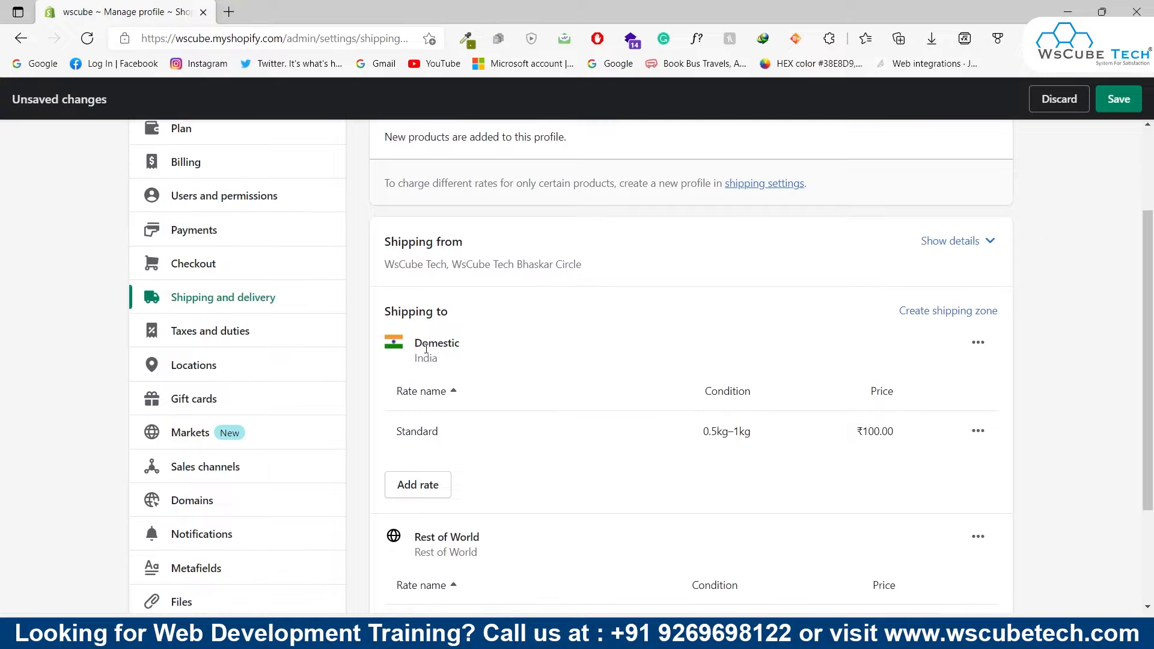
# Delete the Domestic and Rest of World shipping zones from the general profile
pyautogui.moveTo(412, 348); pyautogui.dragTo(469, 342)
pyautogui.click(978, 342)
pyautogui.click(948, 423)
pyautogui.click(978, 342)
pyautogui.click(957, 414)
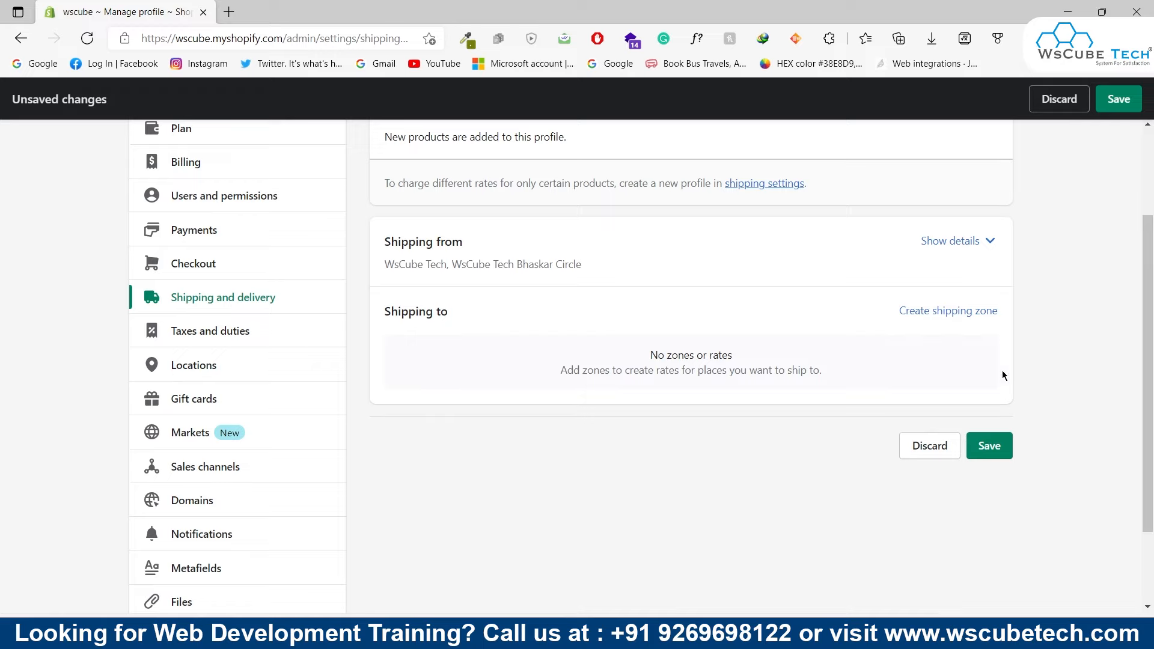
# Start a new shipping zone in the general profile and select India as its country
pyautogui.scroll(2, 701, 387)
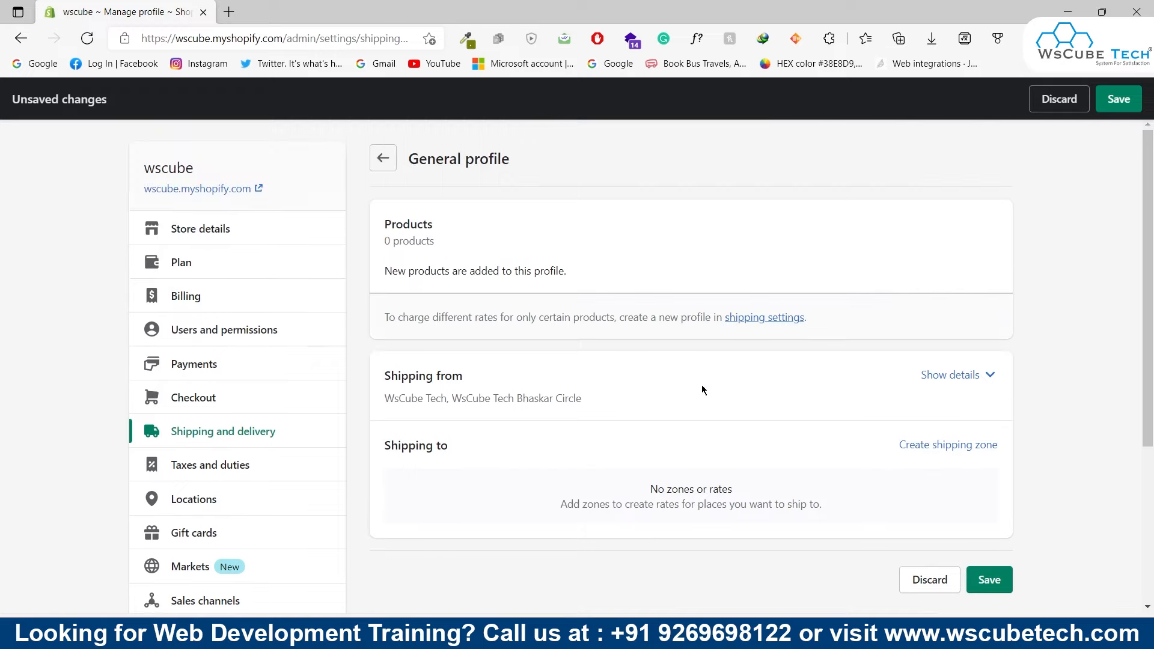
pyautogui.scroll(-4, 701, 388)
pyautogui.scroll(1, 923, 270)
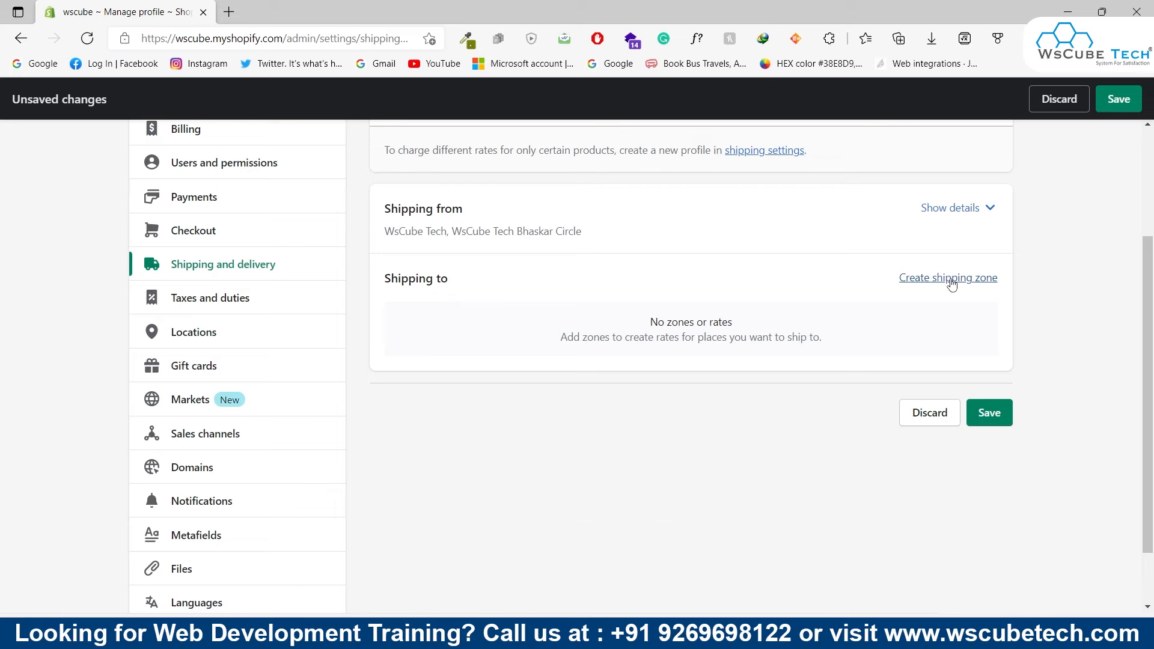
pyautogui.click(951, 284)
pyautogui.scroll(-3, 611, 323)
pyautogui.scroll(-3, 610, 324)
pyautogui.scroll(4, 610, 323)
pyautogui.scroll(-4, 609, 326)
pyautogui.scroll(-2, 610, 324)
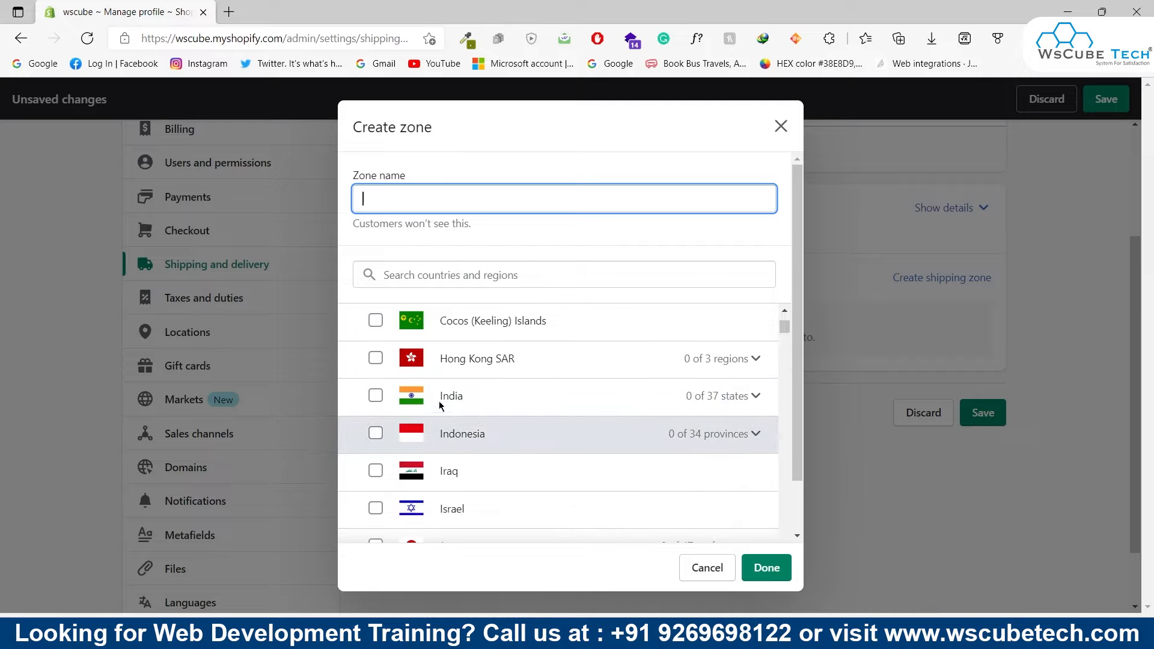
pyautogui.click(375, 397)
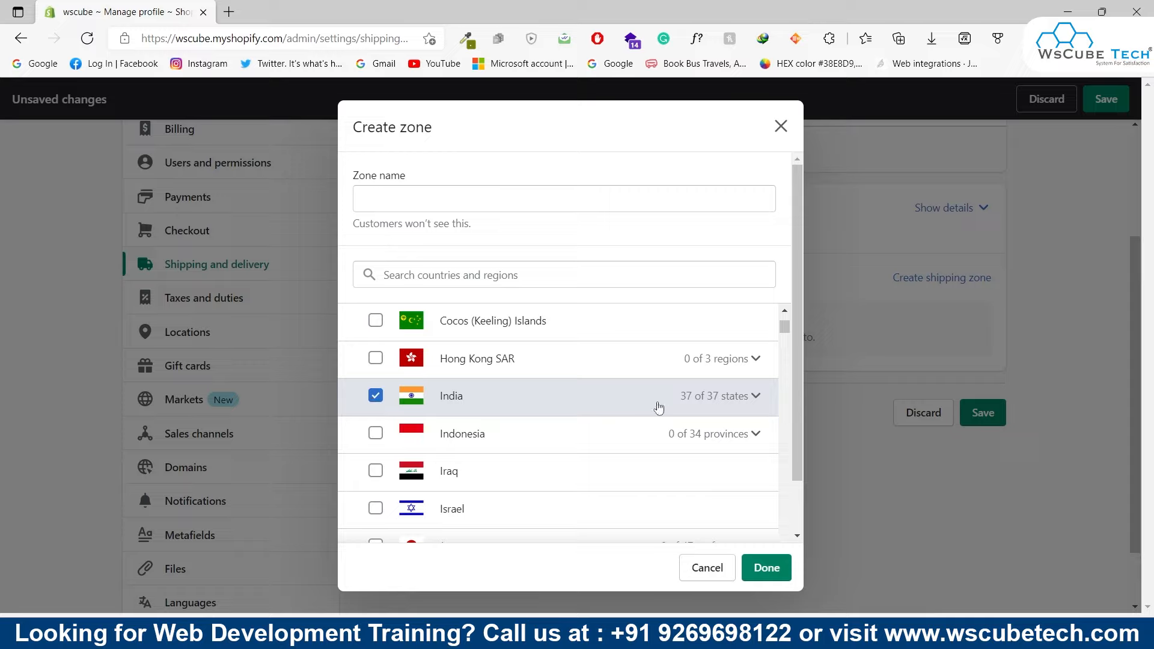
# Expand India's states in the new zone and exclude Daman and Diu
pyautogui.click(755, 396)
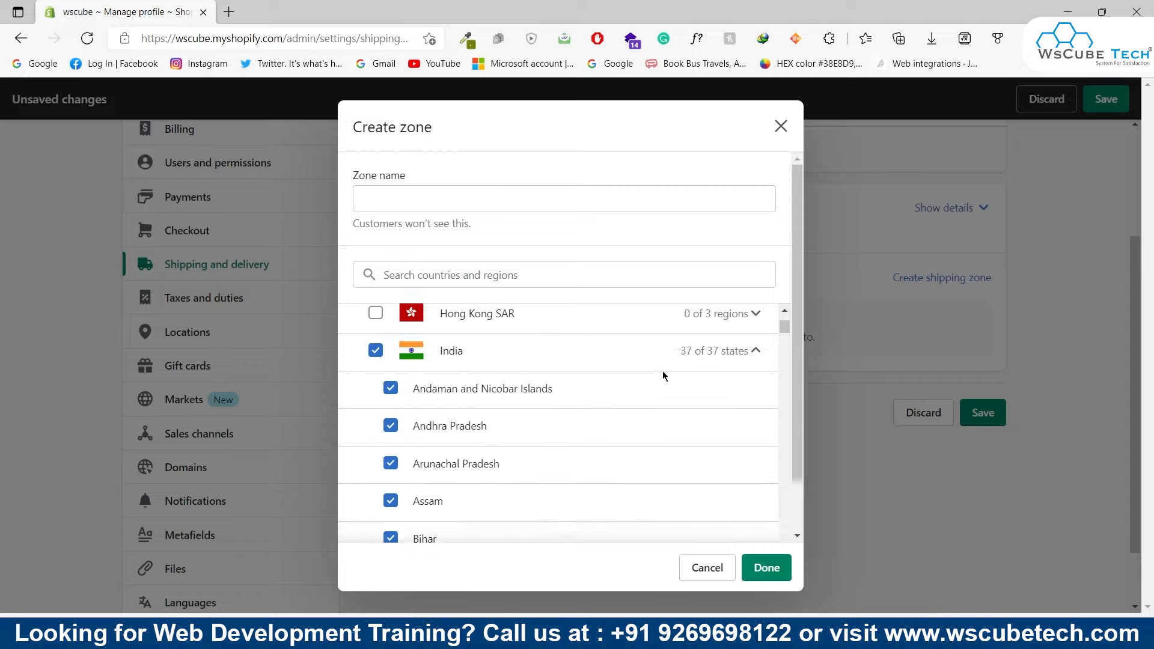
pyautogui.scroll(-2, 625, 375)
pyautogui.scroll(-1, 454, 417)
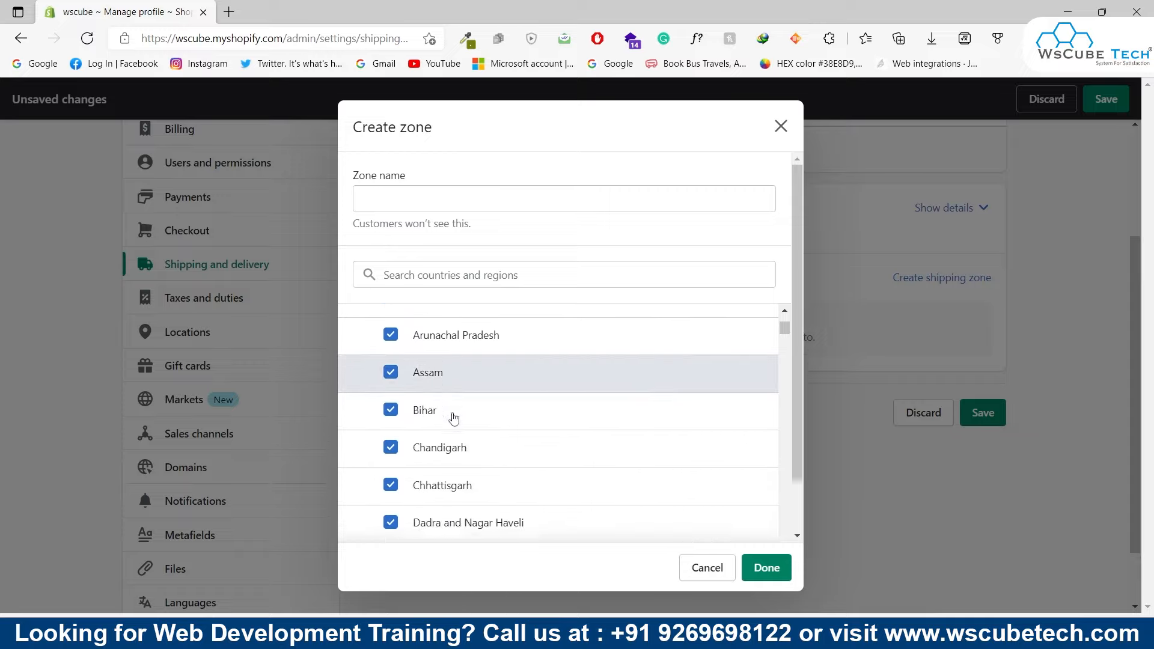
pyautogui.scroll(-5, 454, 417)
pyautogui.scroll(1, 560, 383)
pyautogui.scroll(3, 561, 383)
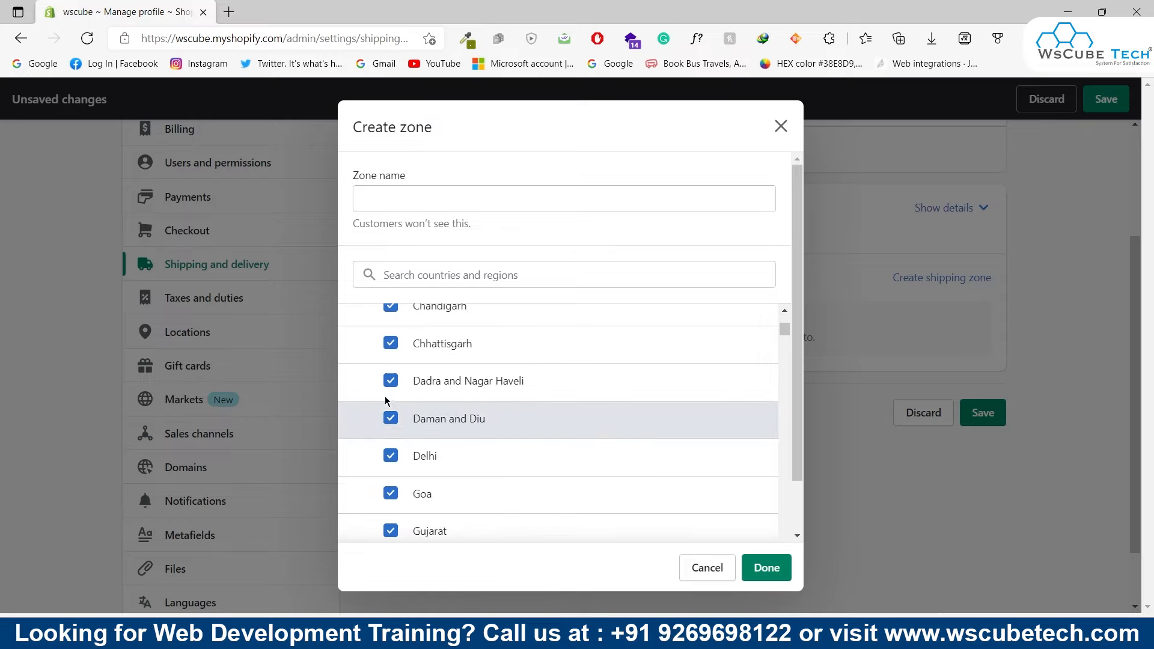
pyautogui.click(391, 419)
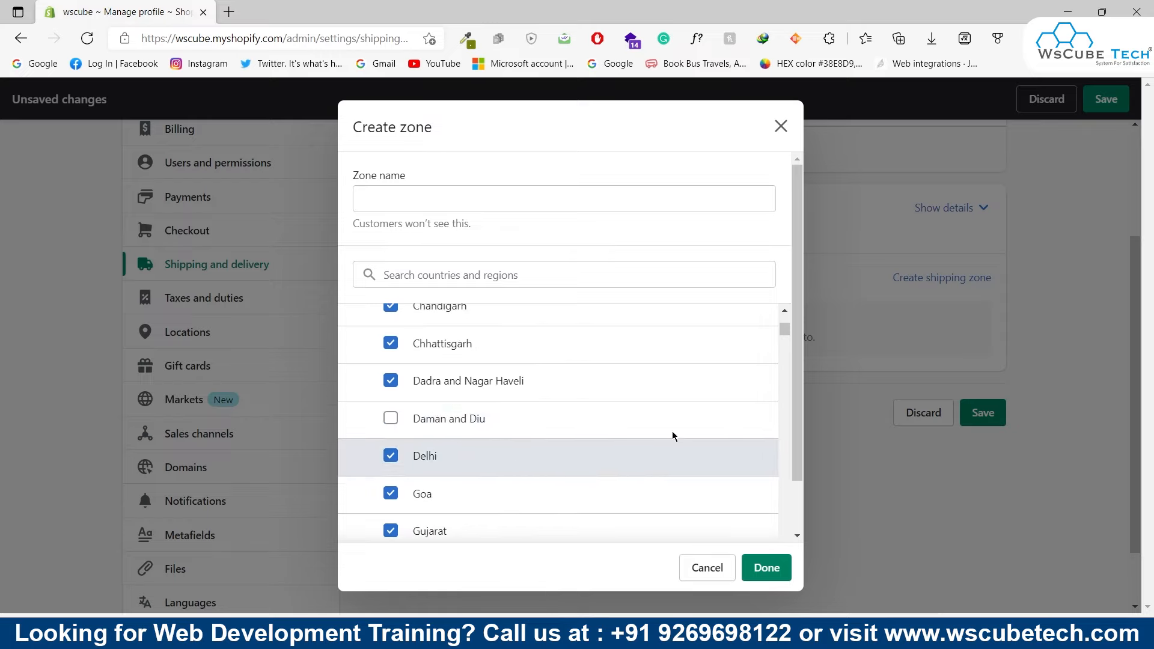
# Name the new shipping zone India and finish creating it
pyautogui.click(767, 576)
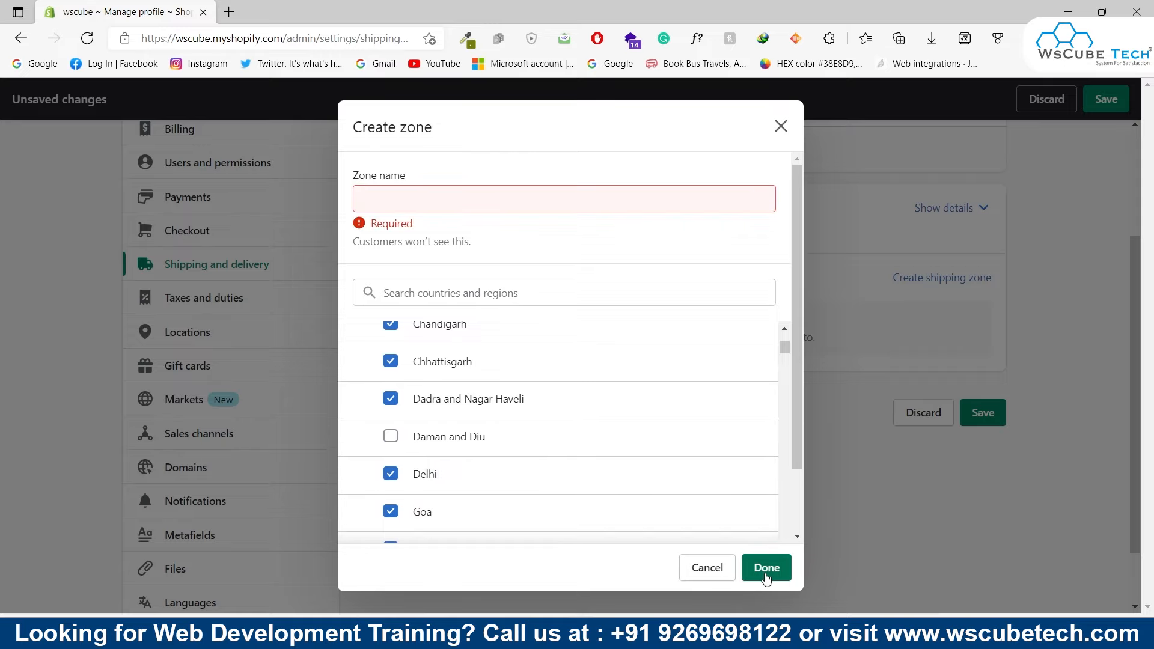
pyautogui.click(449, 194)
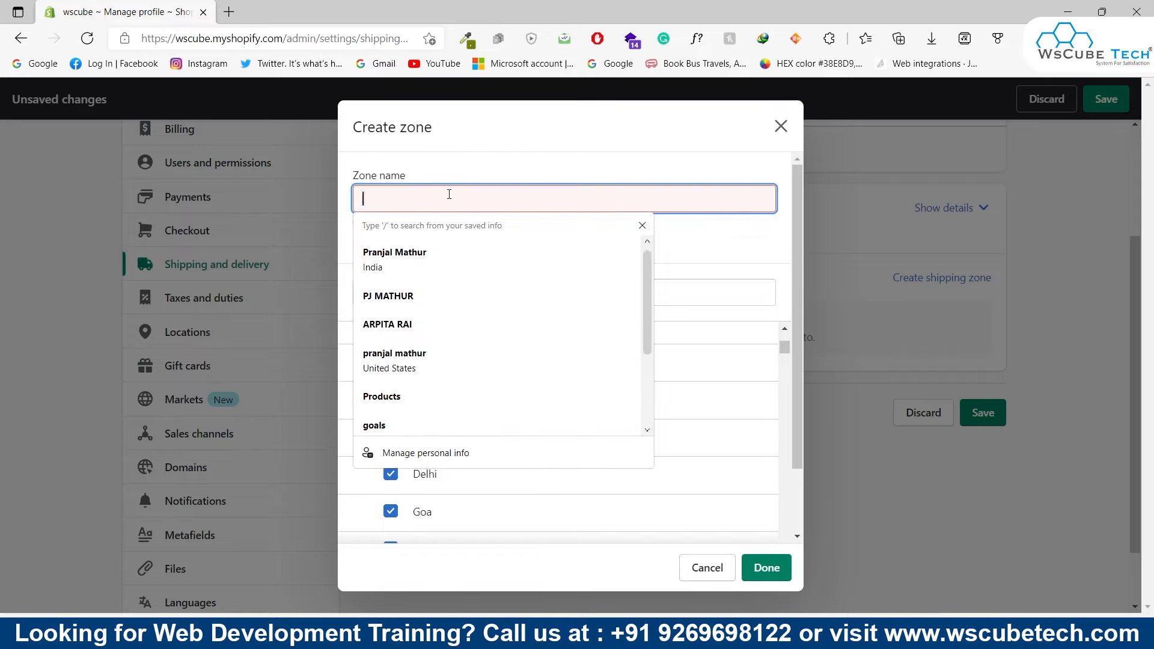
pyautogui.write('India')
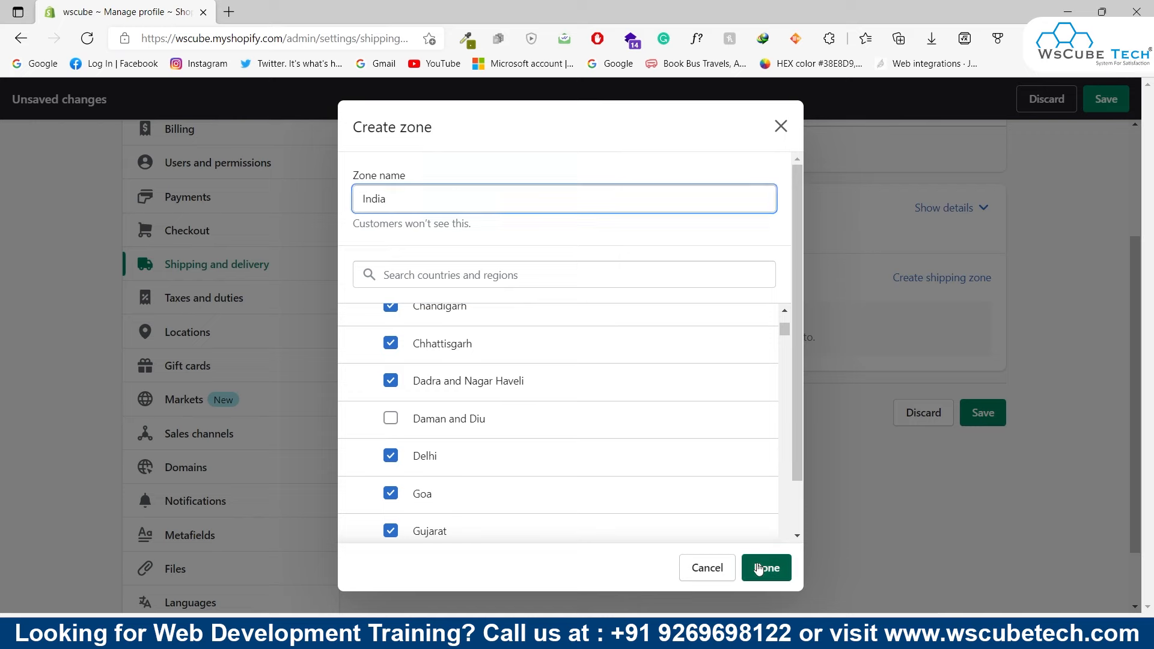
pyautogui.click(761, 567)
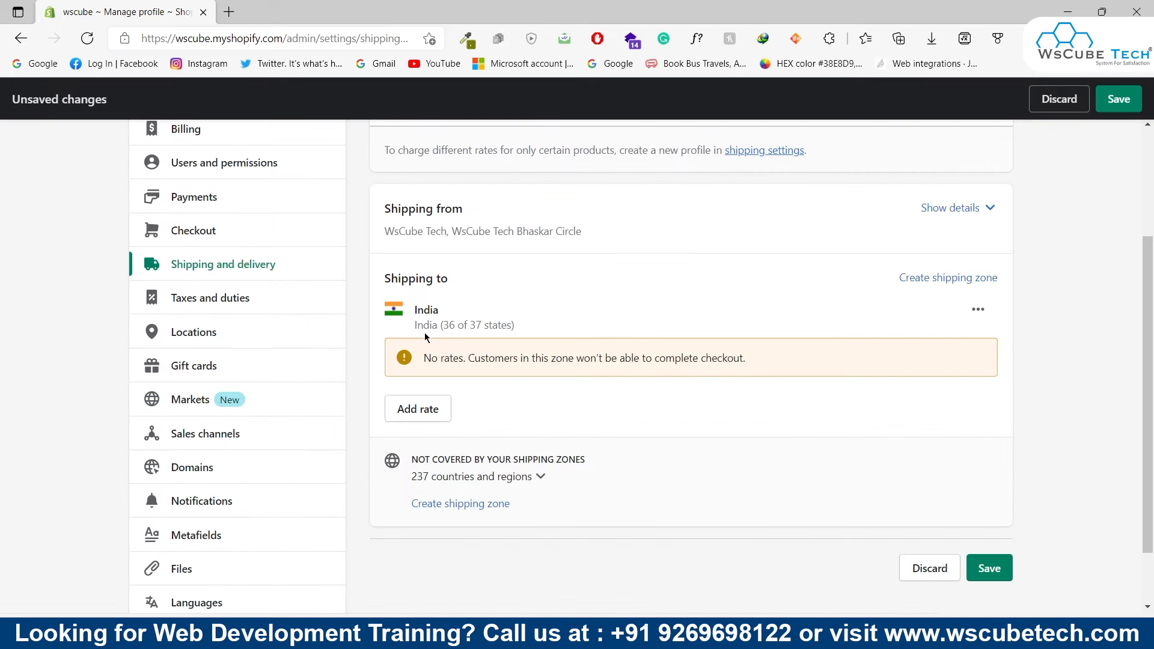
# Add a free shipping rate named Standard to the India zone, using the option to set up own rates
pyautogui.moveTo(413, 329); pyautogui.dragTo(525, 322)
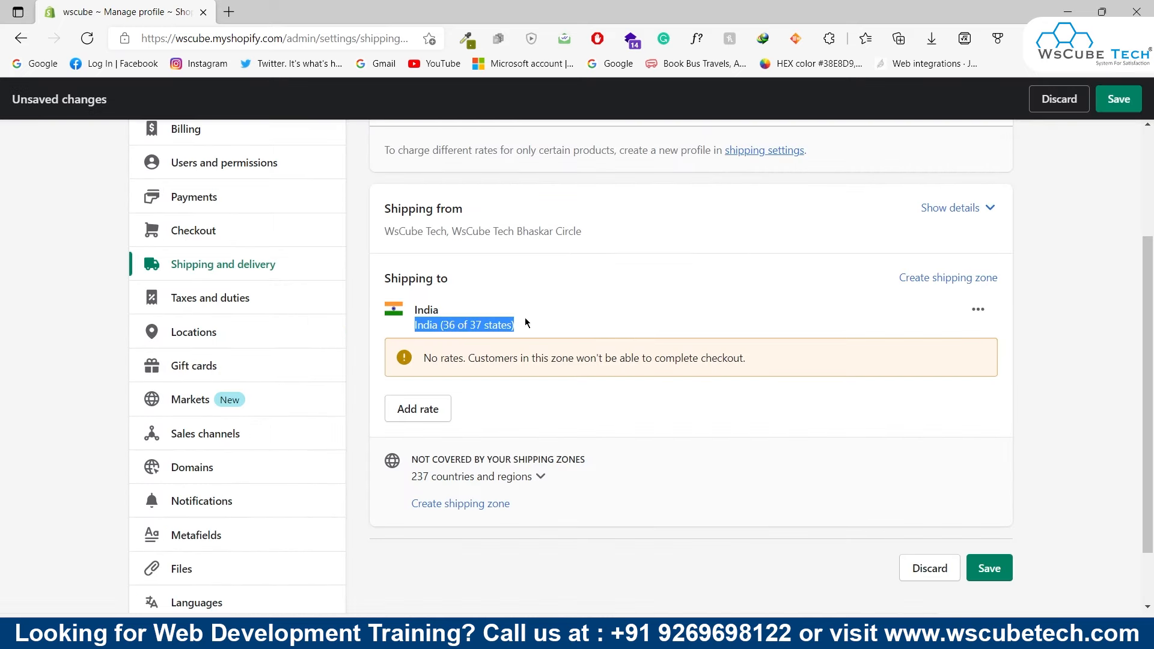
pyautogui.moveTo(426, 360); pyautogui.dragTo(463, 360)
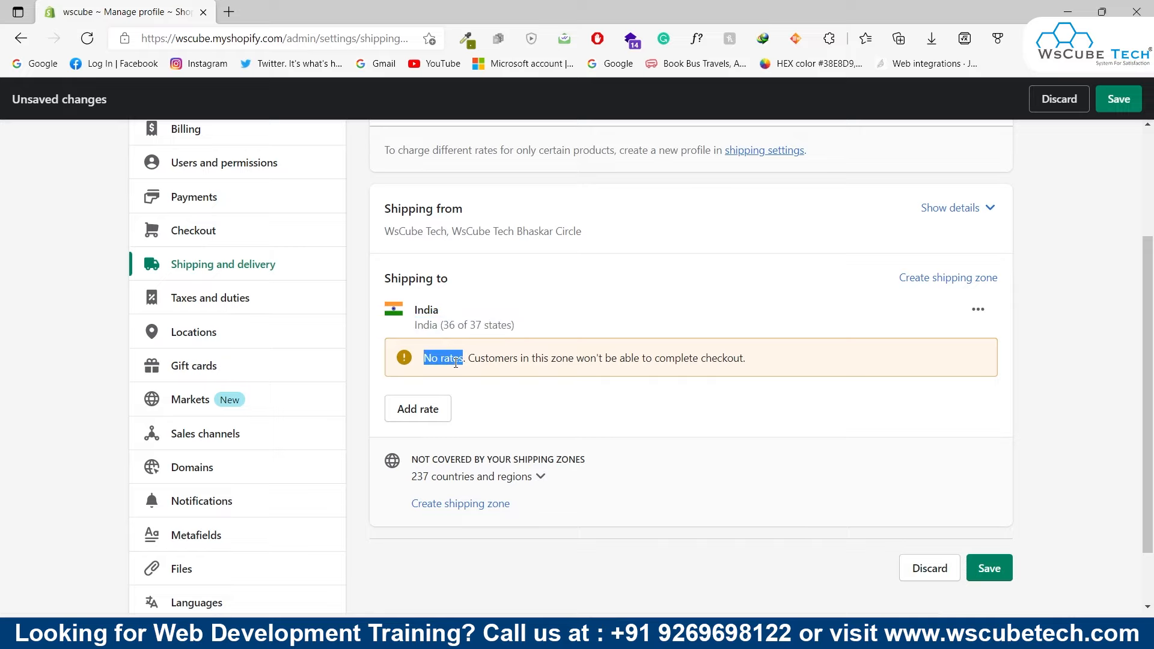
pyautogui.click(420, 408)
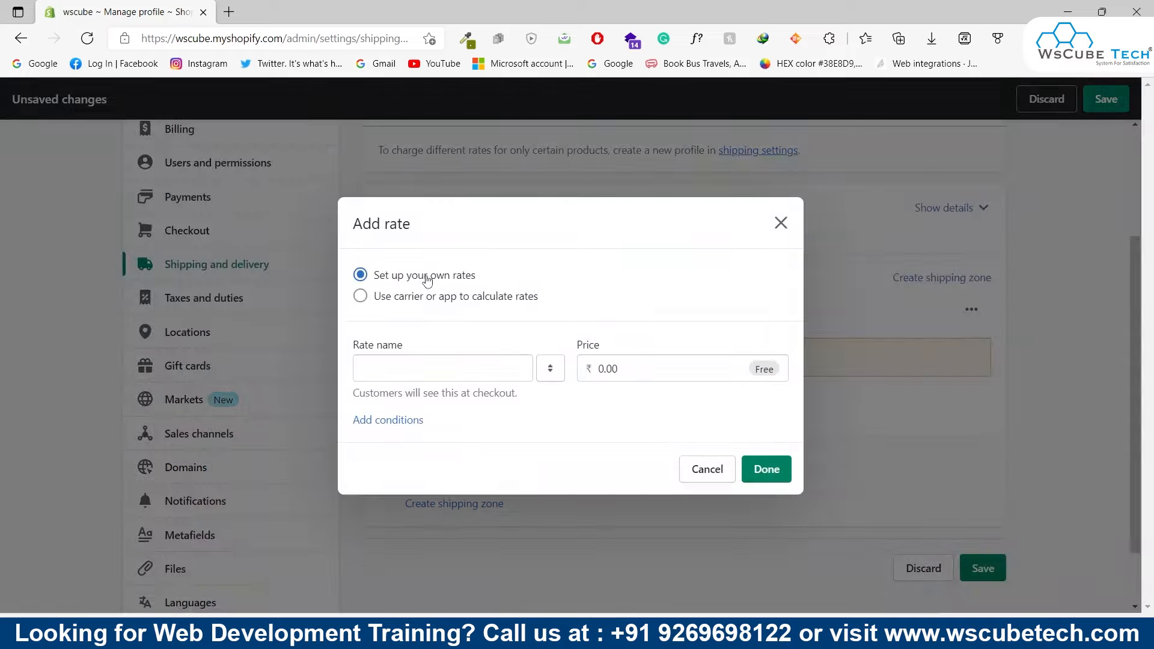
pyautogui.click(749, 480)
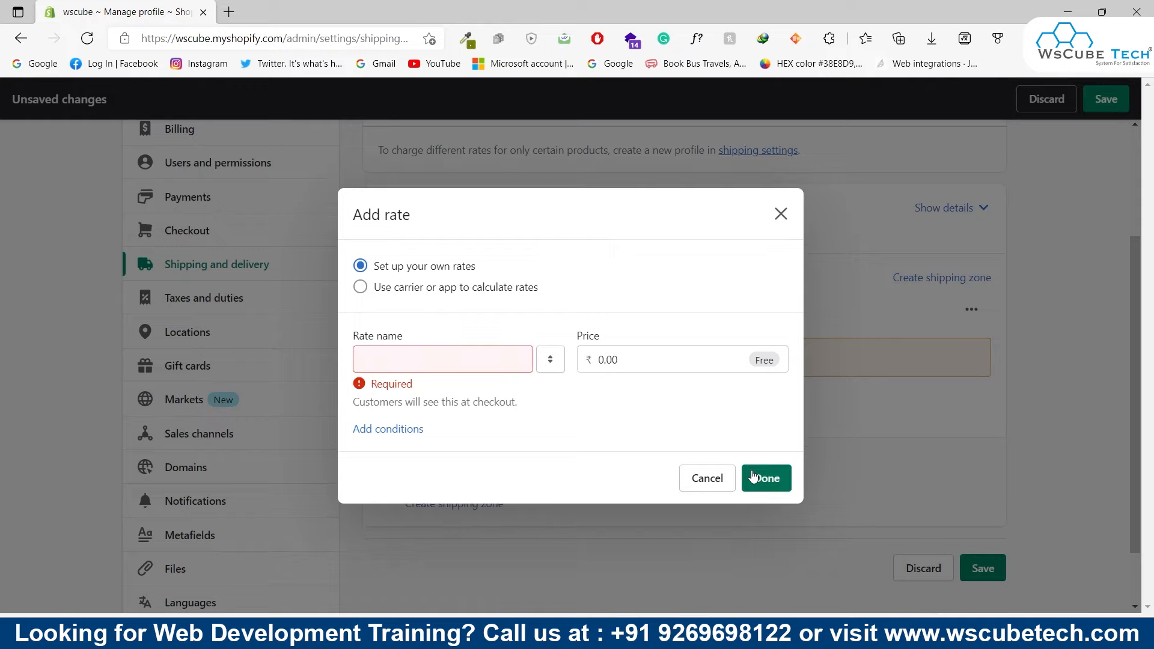
pyautogui.click(457, 360)
pyautogui.click(469, 395)
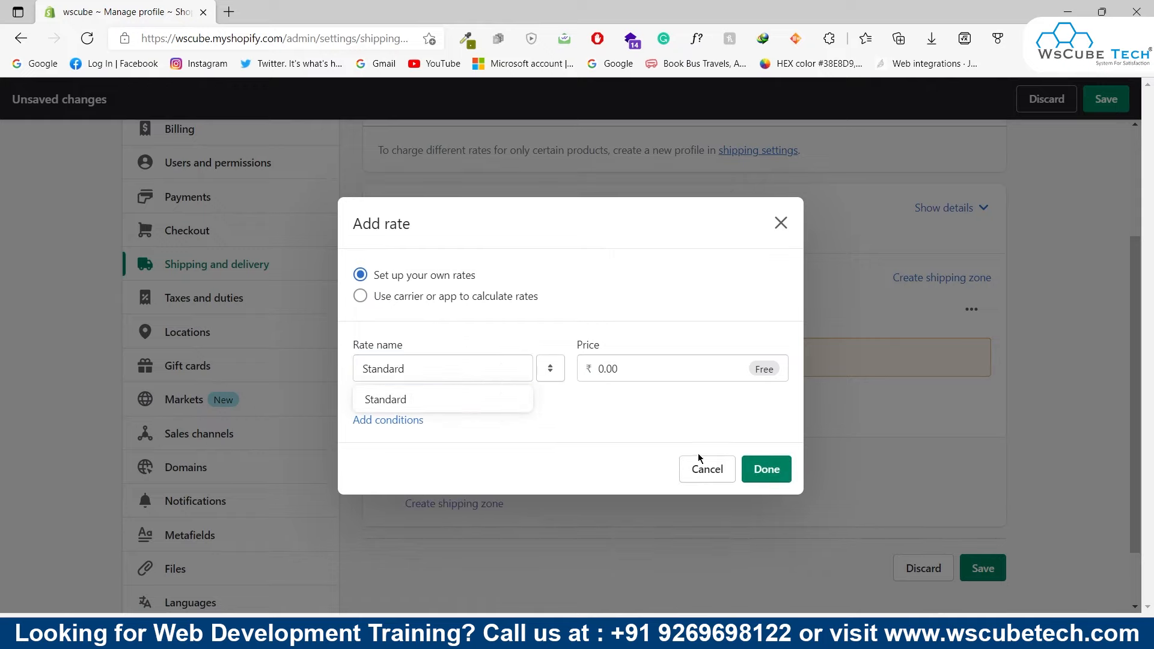
pyautogui.click(766, 469)
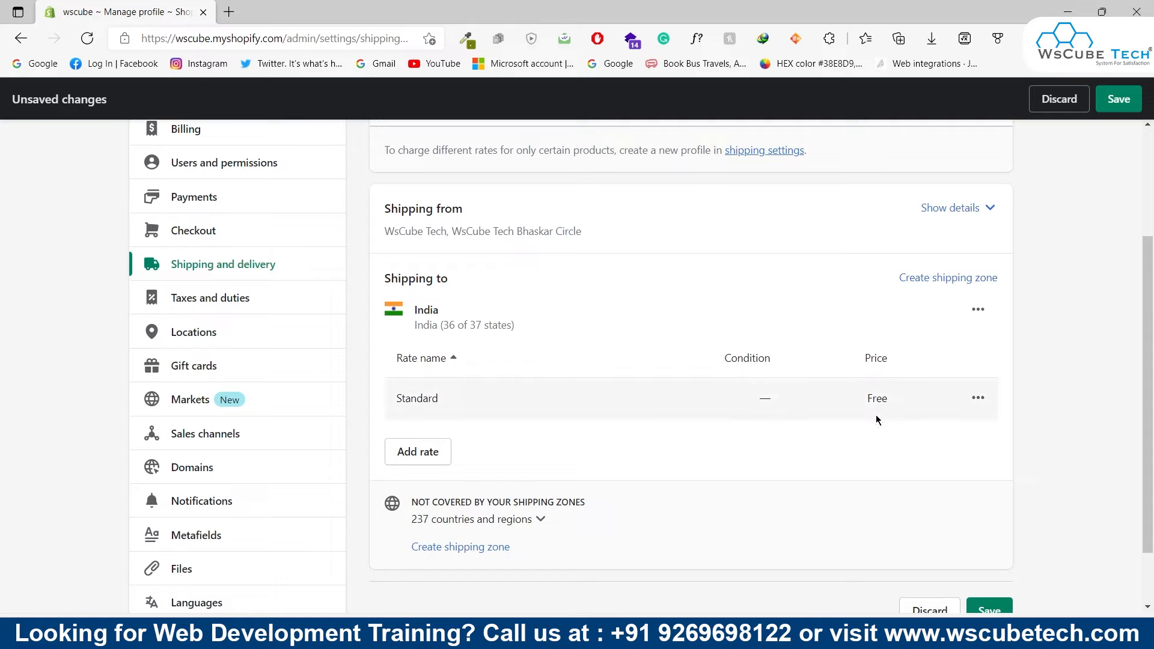
pyautogui.moveTo(441, 324); pyautogui.dragTo(452, 327)
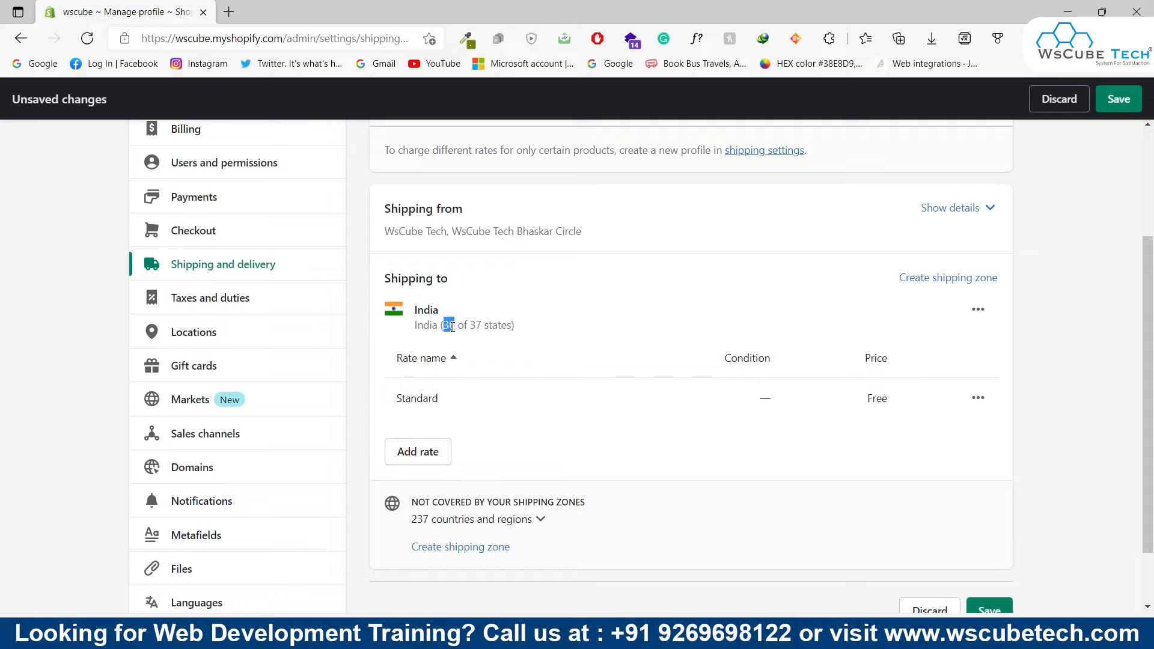
pyautogui.moveTo(852, 396); pyautogui.dragTo(917, 408)
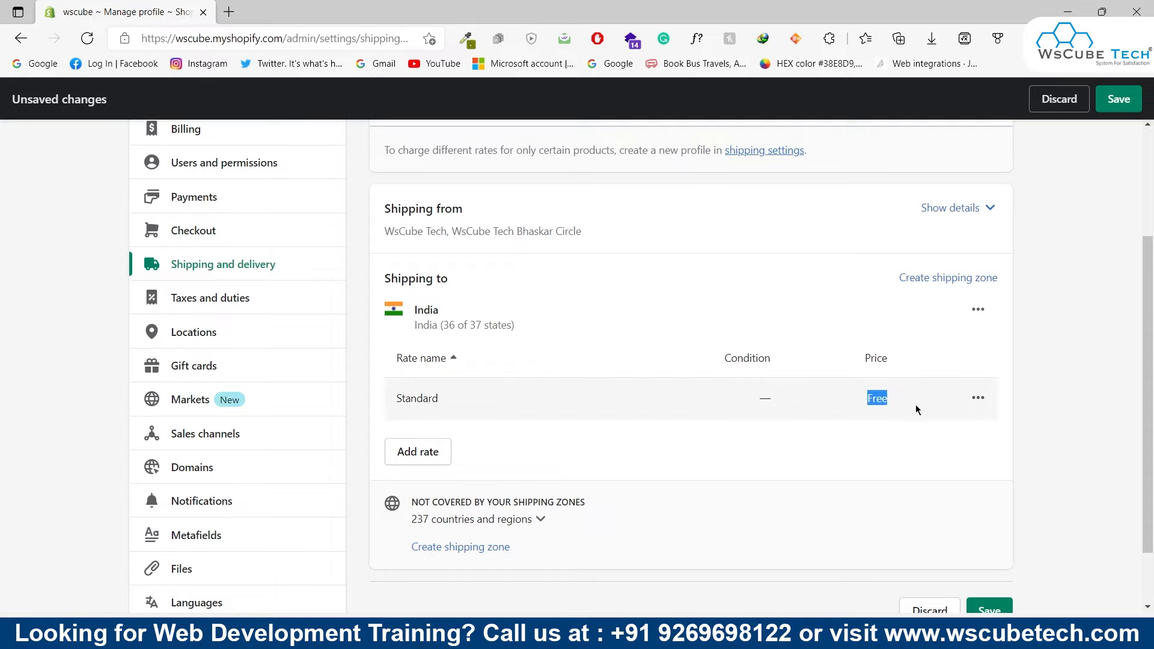
# Save the changes to the general shipping profile
pyautogui.click(853, 458)
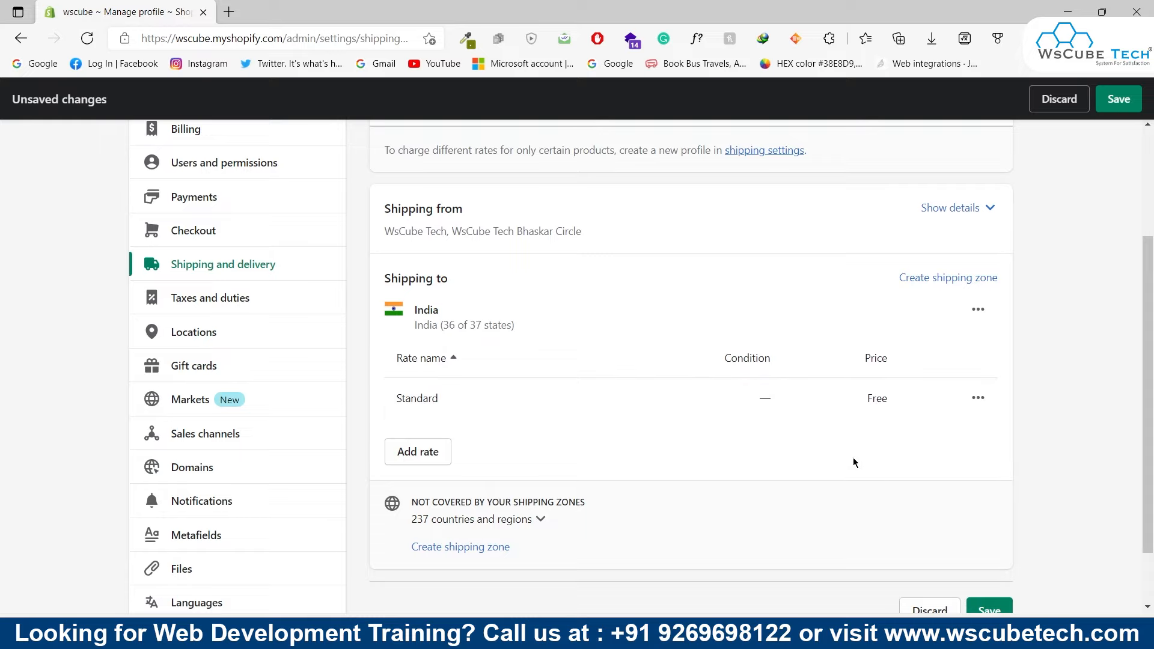
pyautogui.scroll(3, 586, 384)
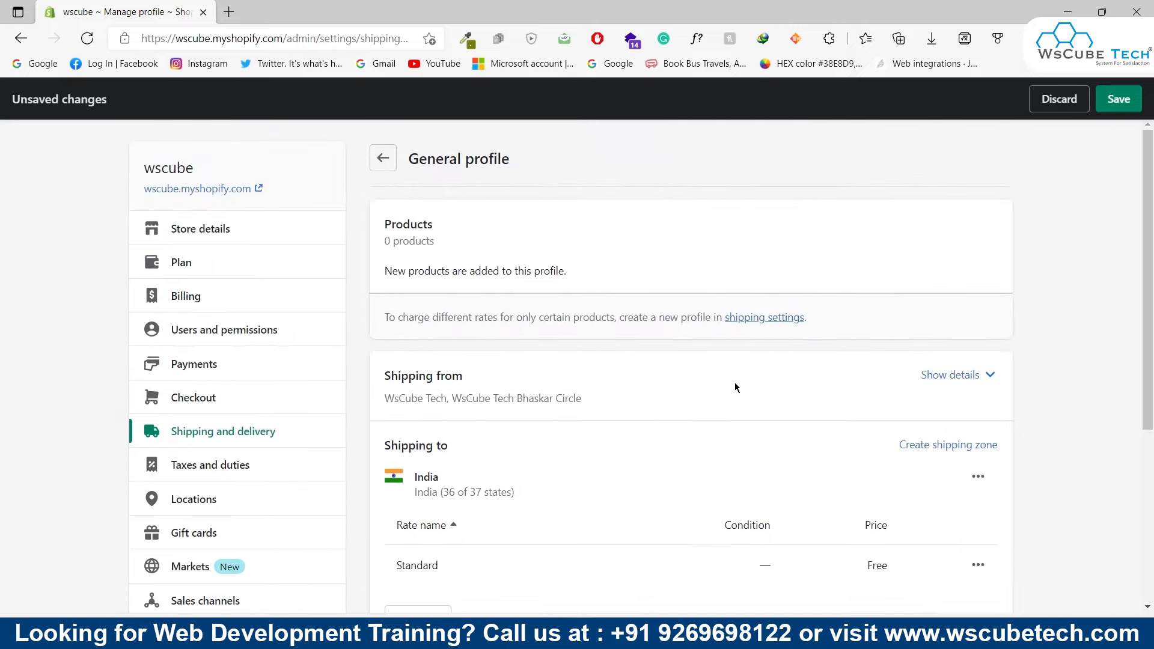
pyautogui.click(1112, 105)
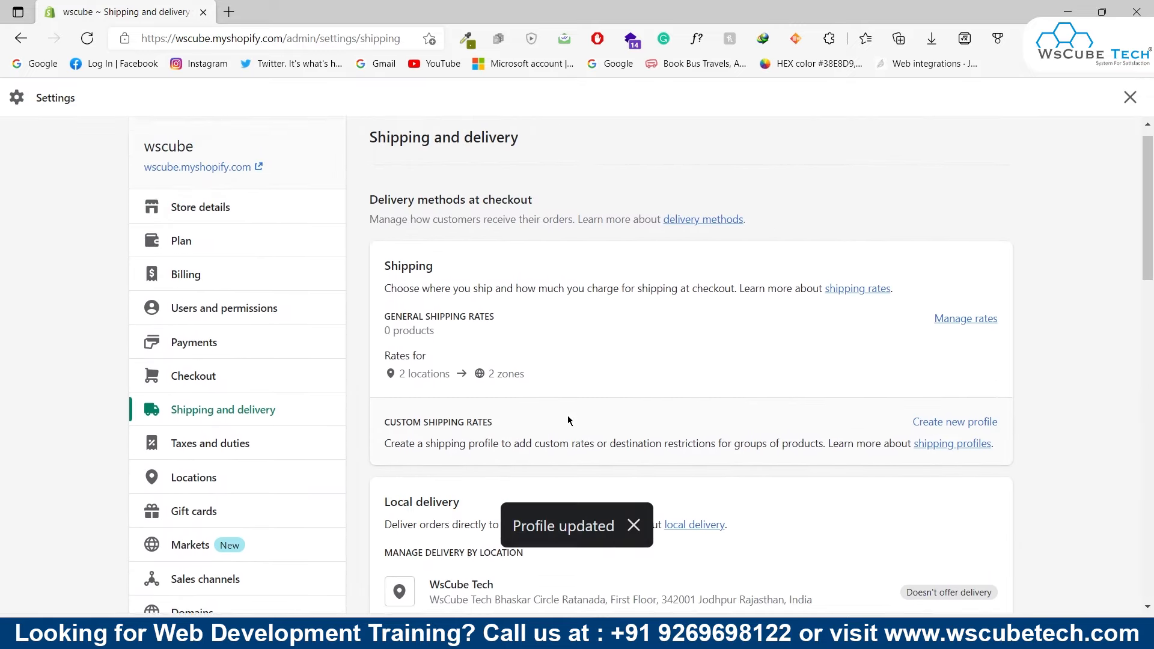
# Open the local delivery settings of the WsCube Tech location and mark the location as offering local delivery
pyautogui.moveTo(383, 288); pyautogui.dragTo(492, 295)
pyautogui.scroll(-5, 662, 338)
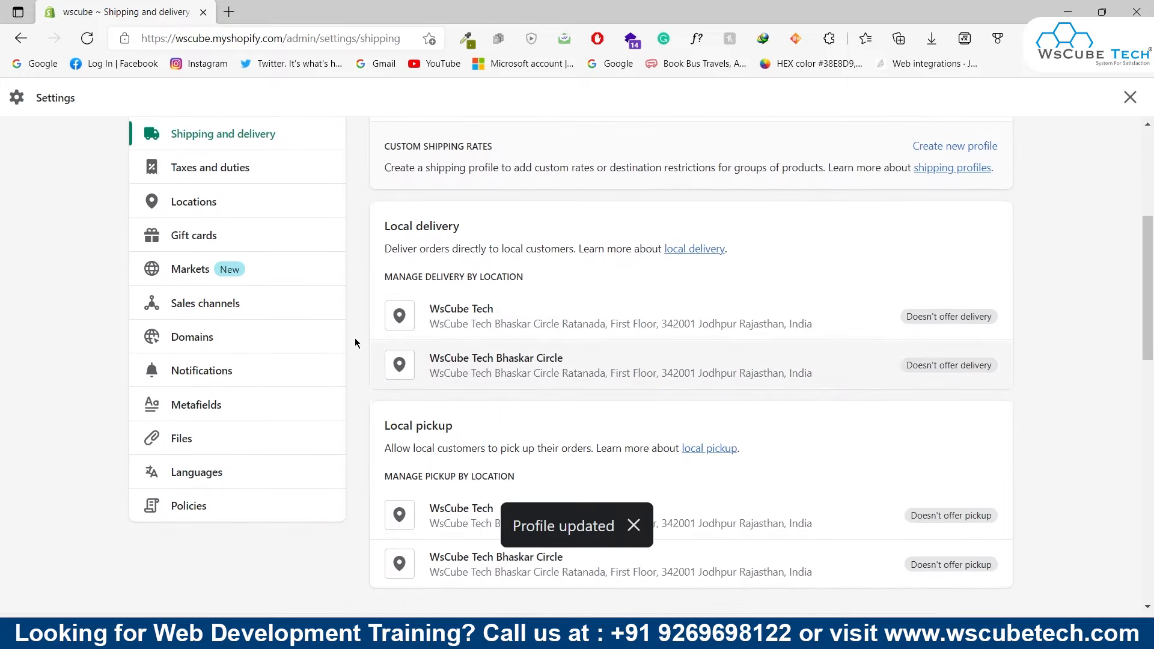
pyautogui.moveTo(383, 226); pyautogui.dragTo(504, 238)
pyautogui.click(904, 251)
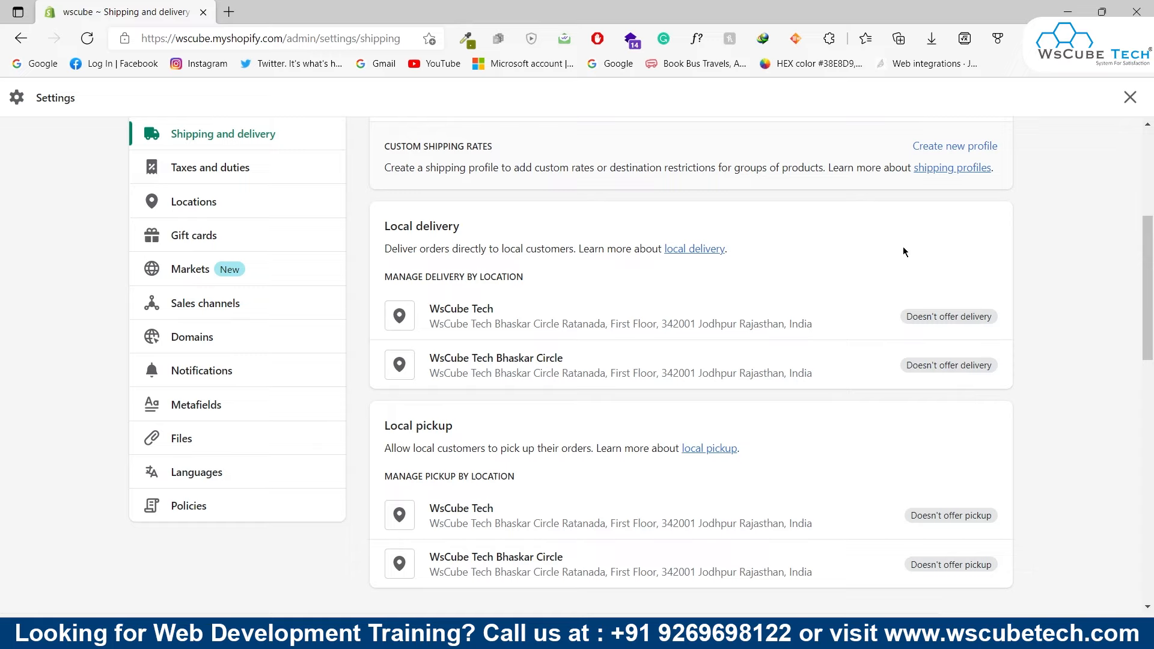
pyautogui.click(947, 320)
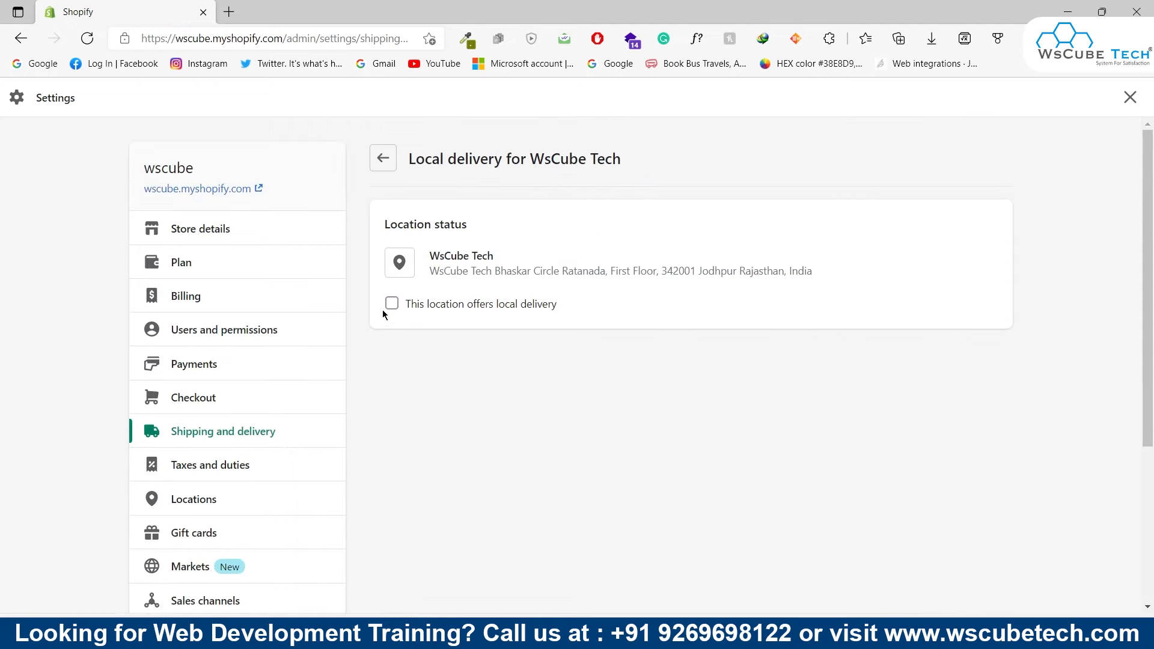
pyautogui.moveTo(558, 305); pyautogui.dragTo(392, 304)
pyautogui.click(392, 304)
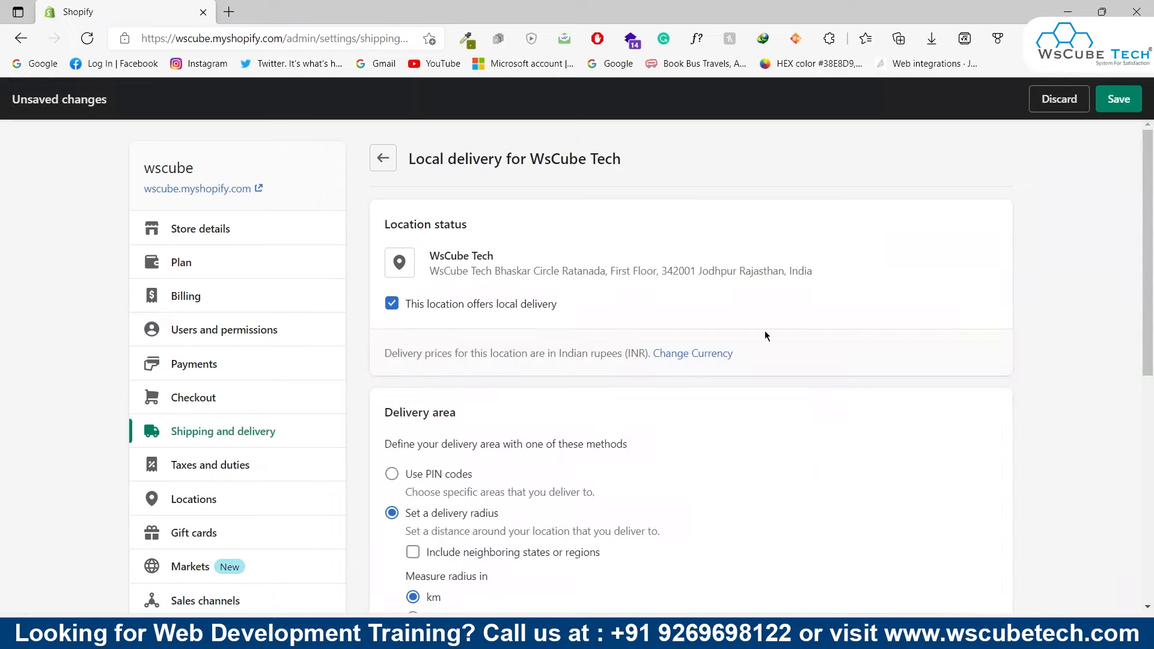
# Try the delivery area methods, switching to PIN codes and back to the delivery radius, and toggle including neighboring states or regions on and off
pyautogui.scroll(-6, 770, 327)
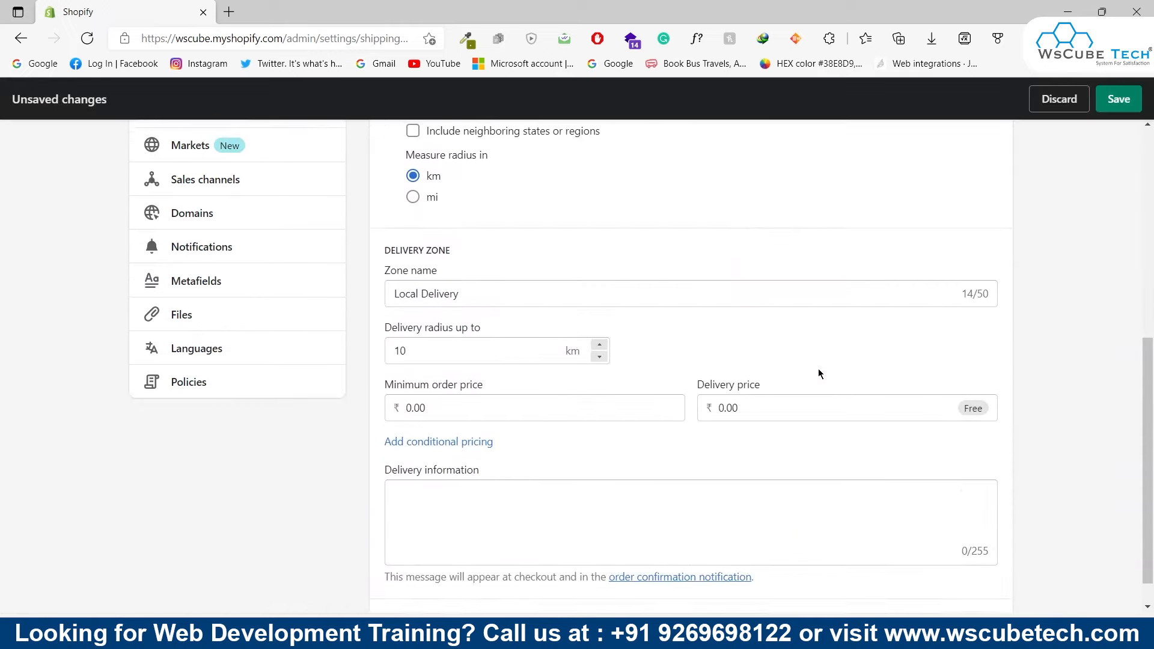
pyautogui.scroll(5, 628, 512)
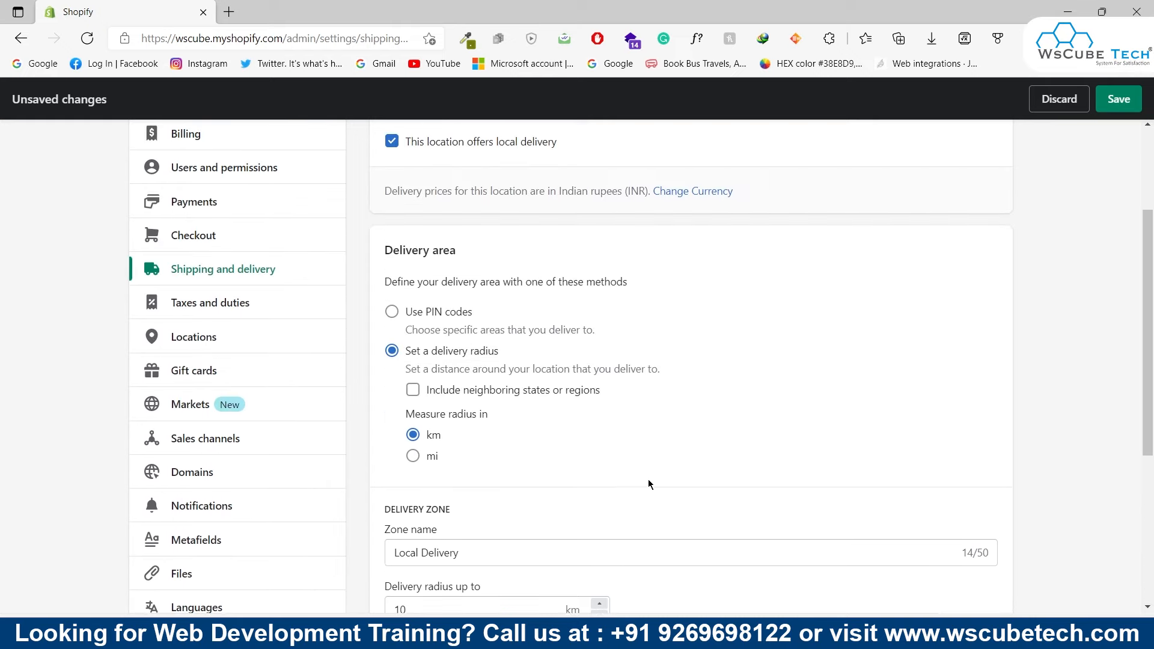
pyautogui.moveTo(385, 255); pyautogui.dragTo(520, 247)
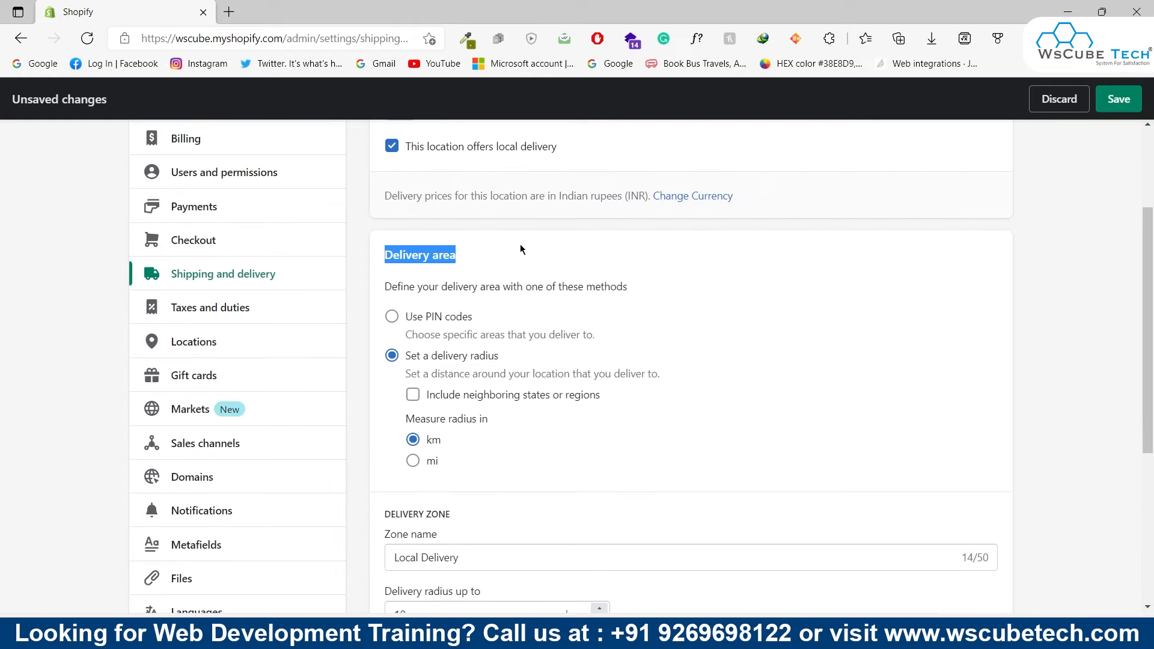
pyautogui.click(541, 283)
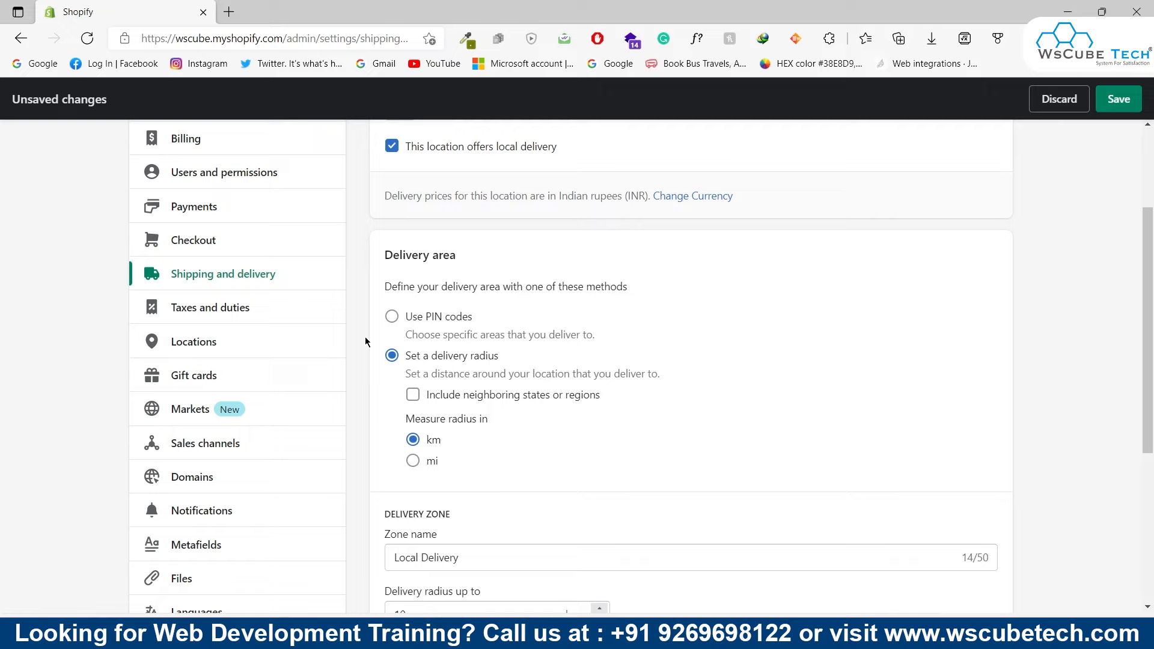
pyautogui.click(391, 316)
pyautogui.click(392, 355)
pyautogui.moveTo(405, 356); pyautogui.dragTo(507, 356)
pyautogui.click(564, 350)
pyautogui.moveTo(404, 420); pyautogui.dragTo(430, 442)
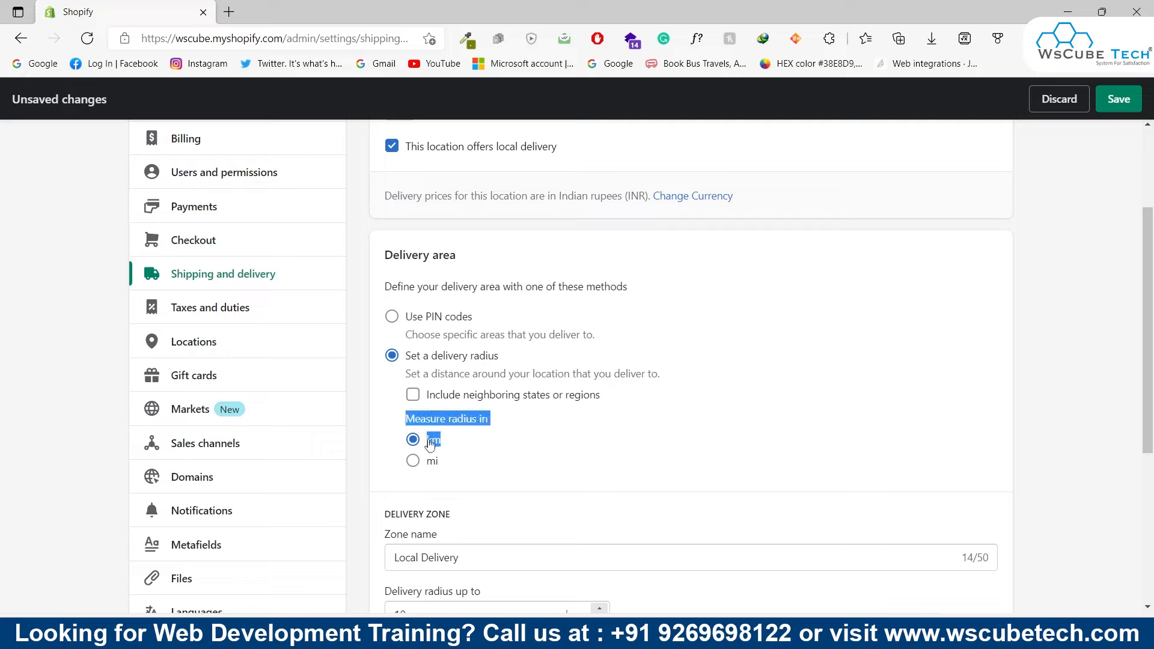
pyautogui.click(656, 416)
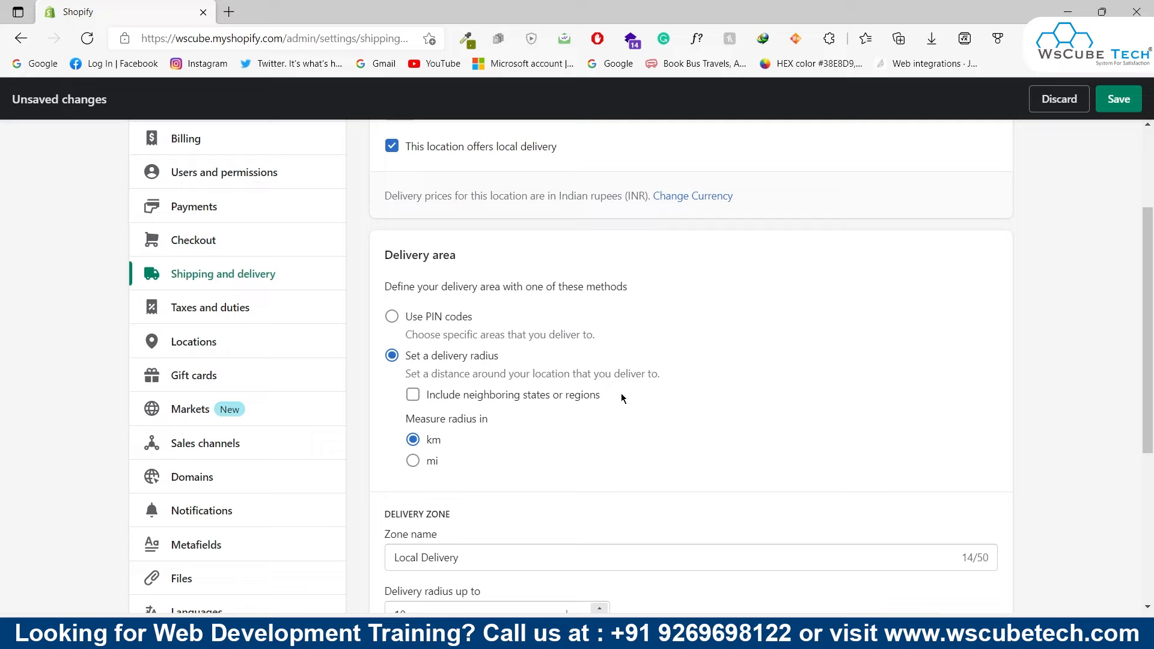
pyautogui.click(413, 396)
pyautogui.click(413, 395)
# Define the delivery area by PIN codes, review the delivery zone's fields, add conditional pricing, and leave without saving
pyautogui.click(392, 317)
pyautogui.scroll(-3, 603, 379)
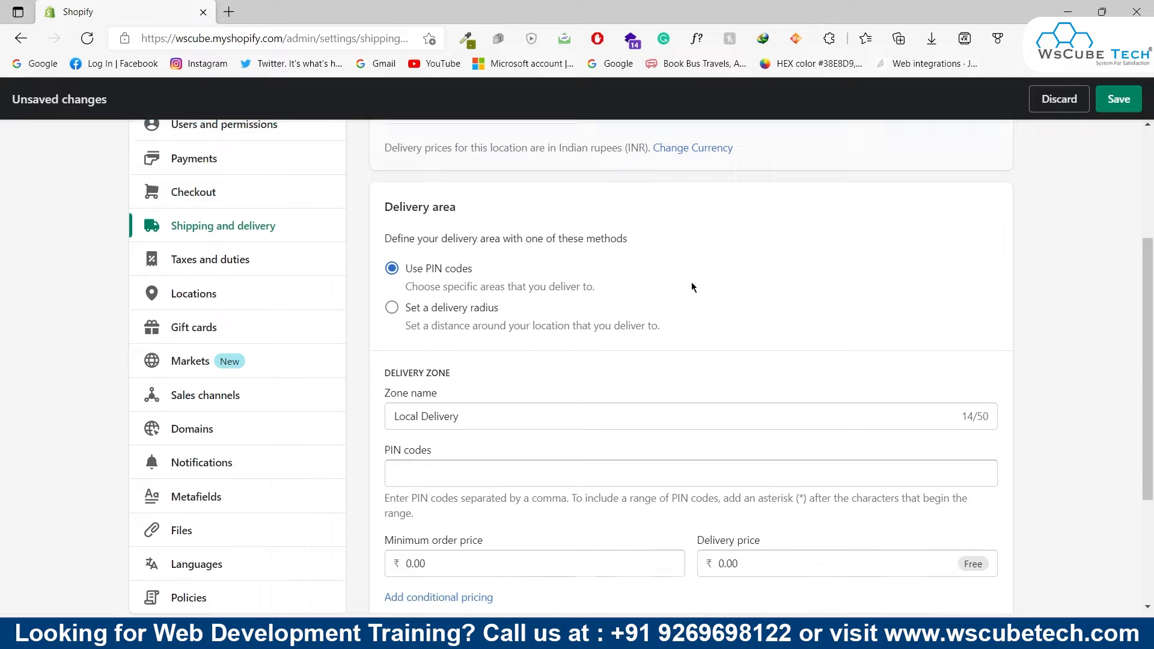
pyautogui.moveTo(374, 263); pyautogui.dragTo(588, 281)
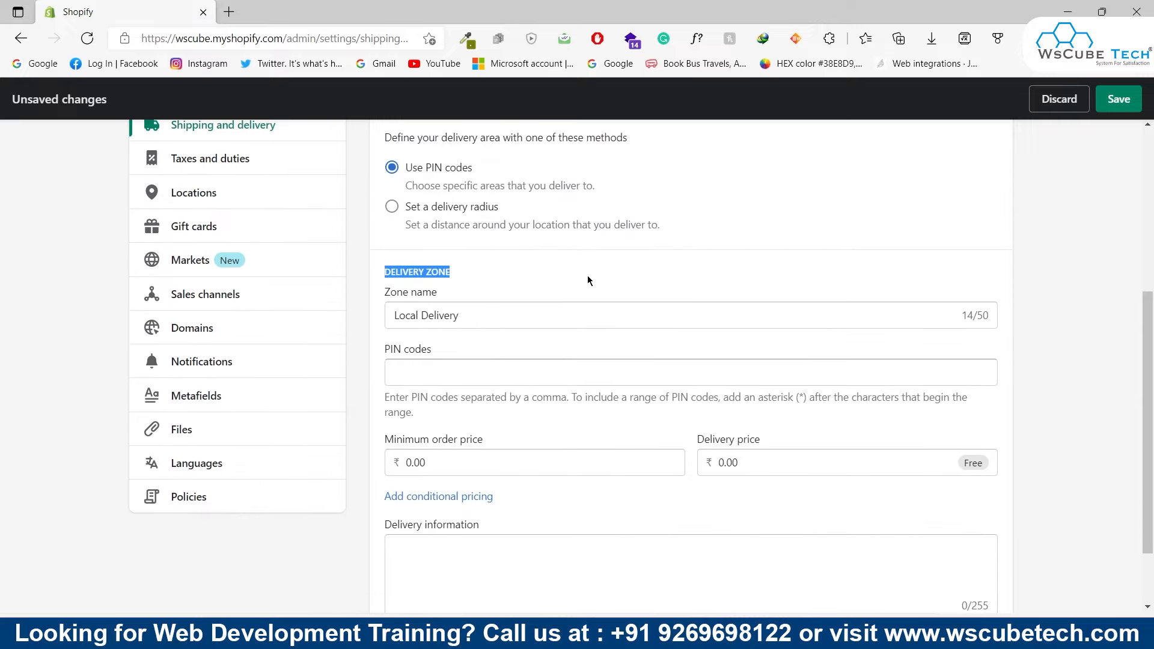
pyautogui.click(593, 281)
pyautogui.scroll(-1, 456, 292)
pyautogui.click(456, 292)
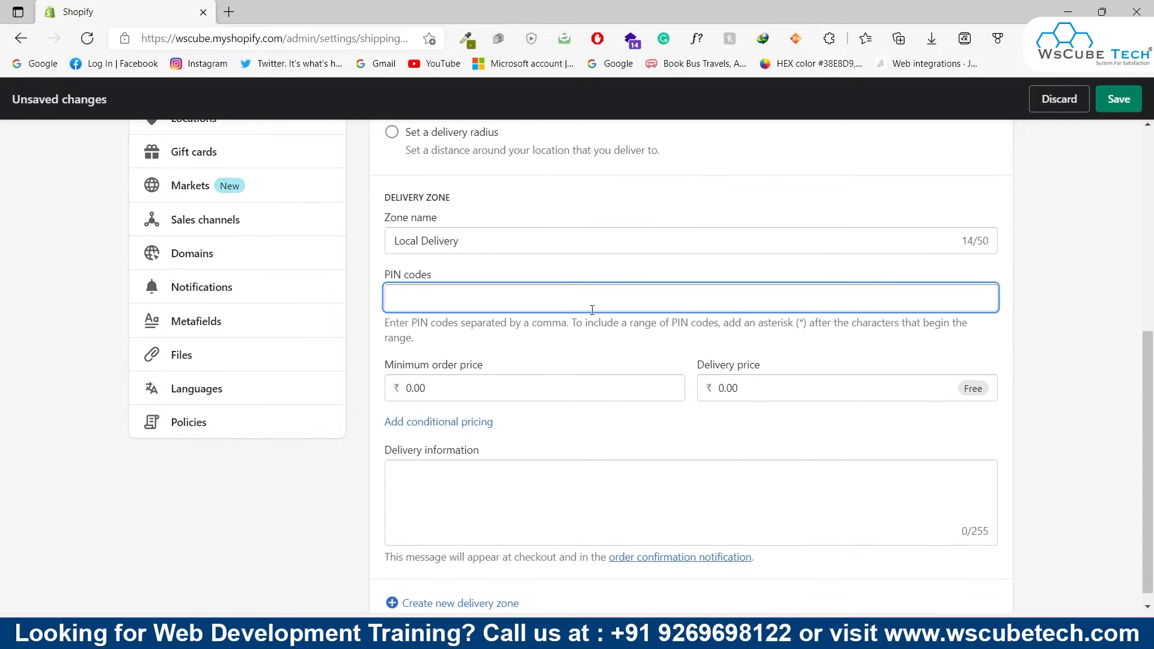
pyautogui.moveTo(329, 369); pyautogui.dragTo(480, 392)
pyautogui.moveTo(694, 388); pyautogui.dragTo(781, 393)
pyautogui.scroll(-1, 774, 390)
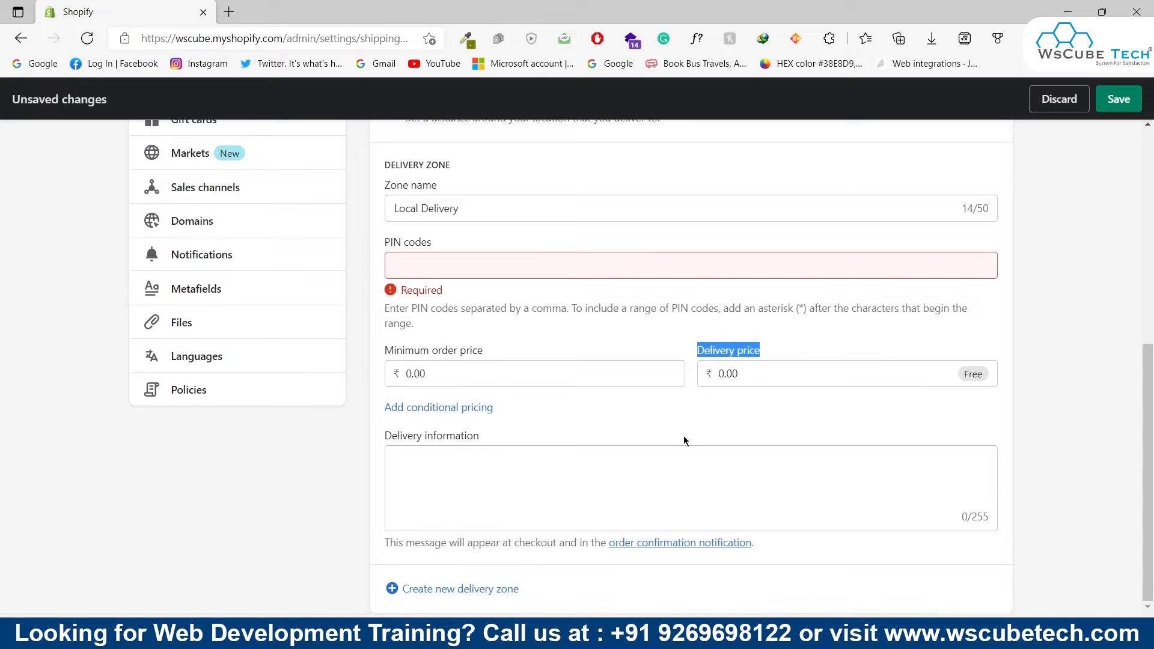
pyautogui.click(431, 407)
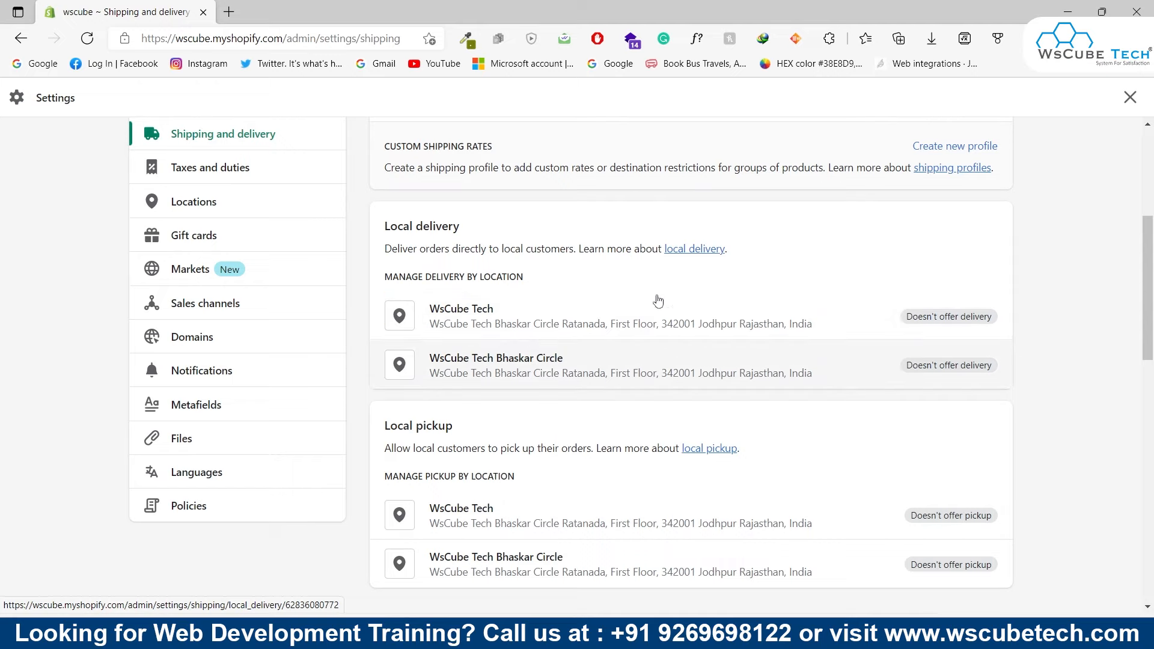
# Open the local pickup settings of the WsCube Tech location and mark the location as offering local pickup
pyautogui.scroll(-2, 701, 360)
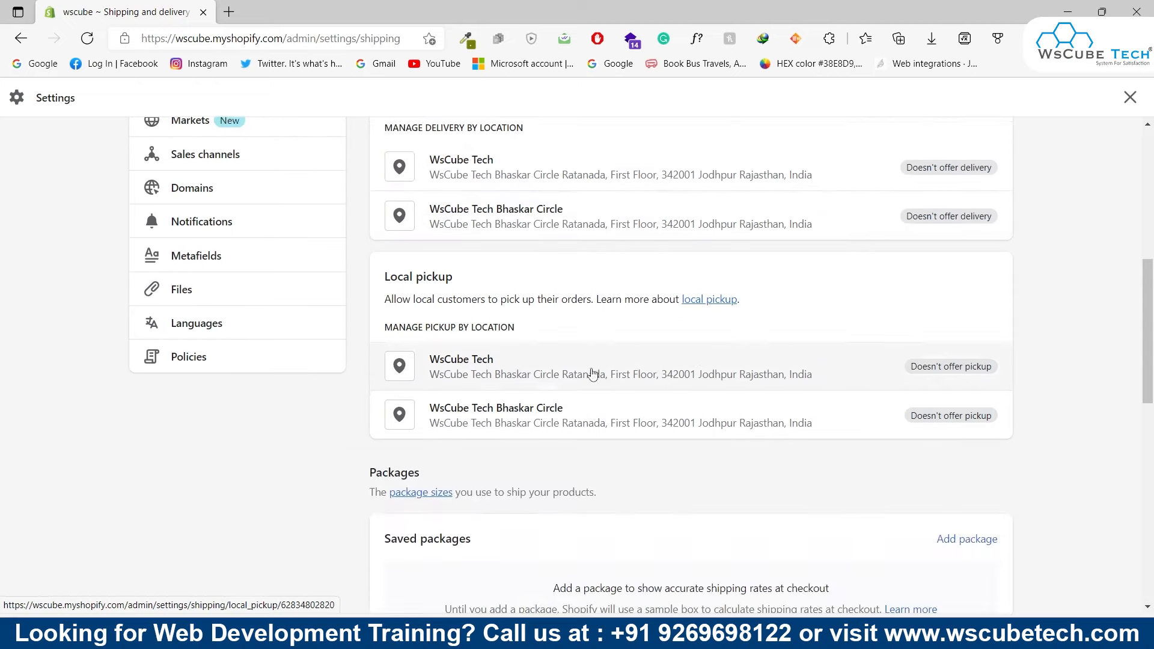
pyautogui.moveTo(385, 283); pyautogui.dragTo(455, 281)
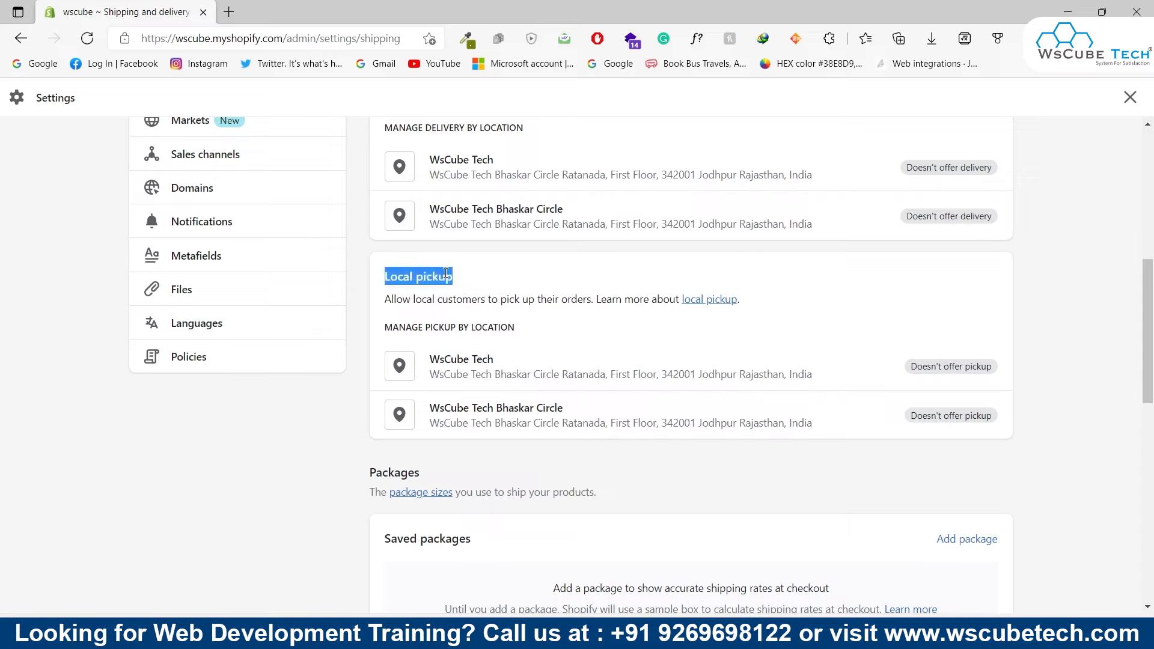
pyautogui.click(446, 273)
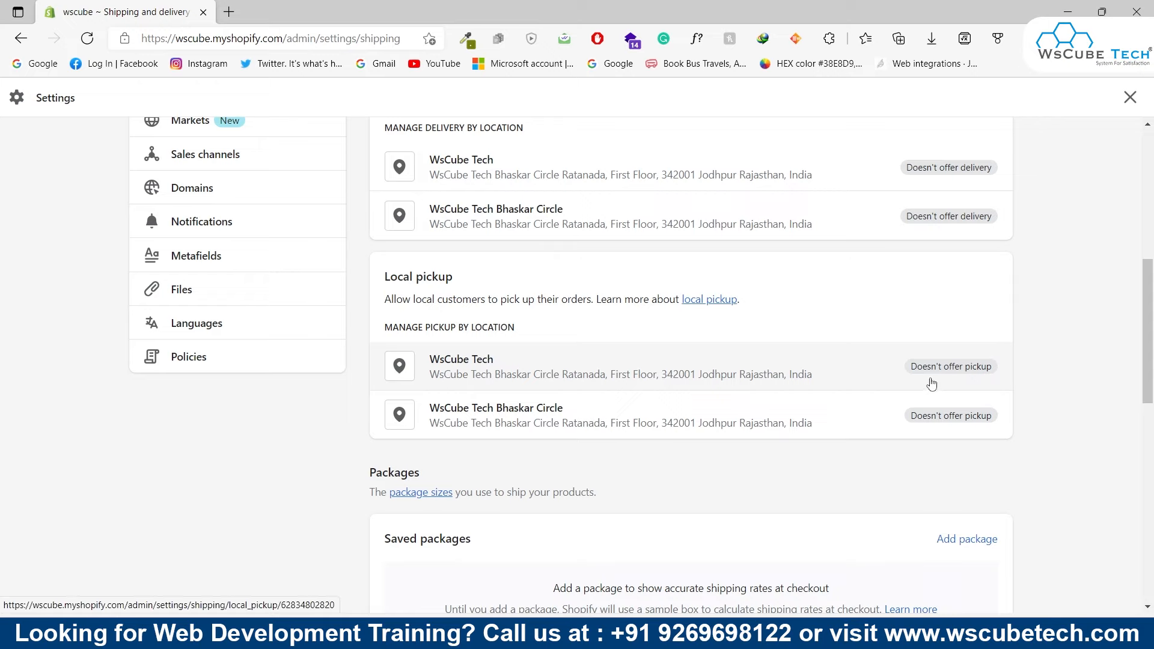
pyautogui.click(954, 386)
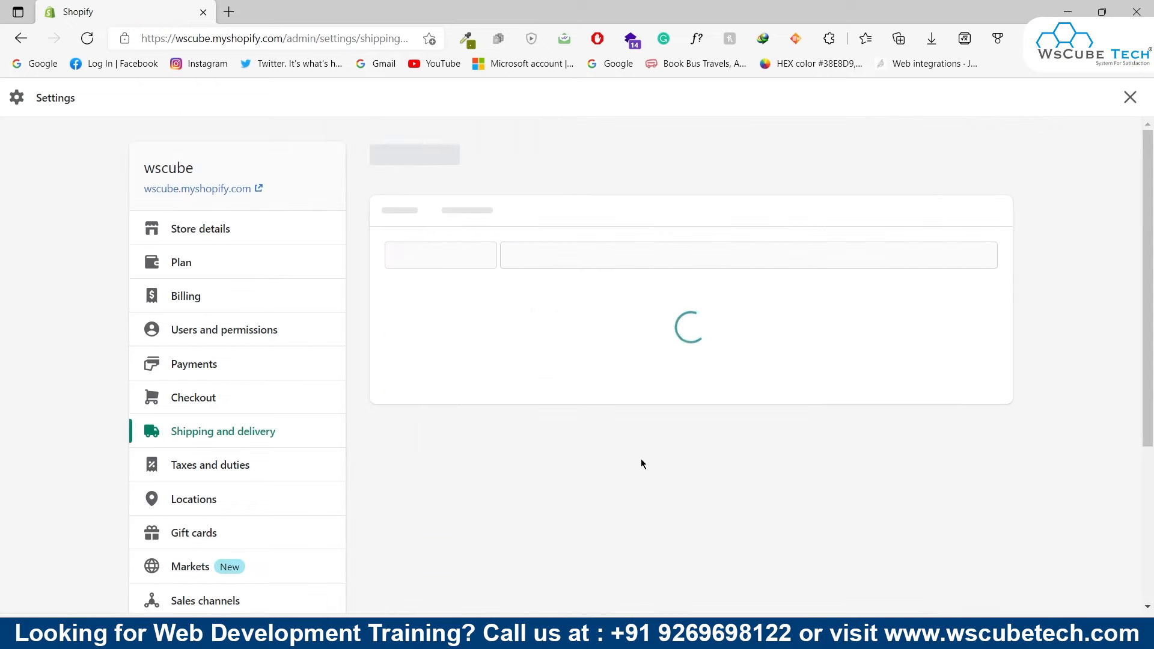
pyautogui.click(457, 307)
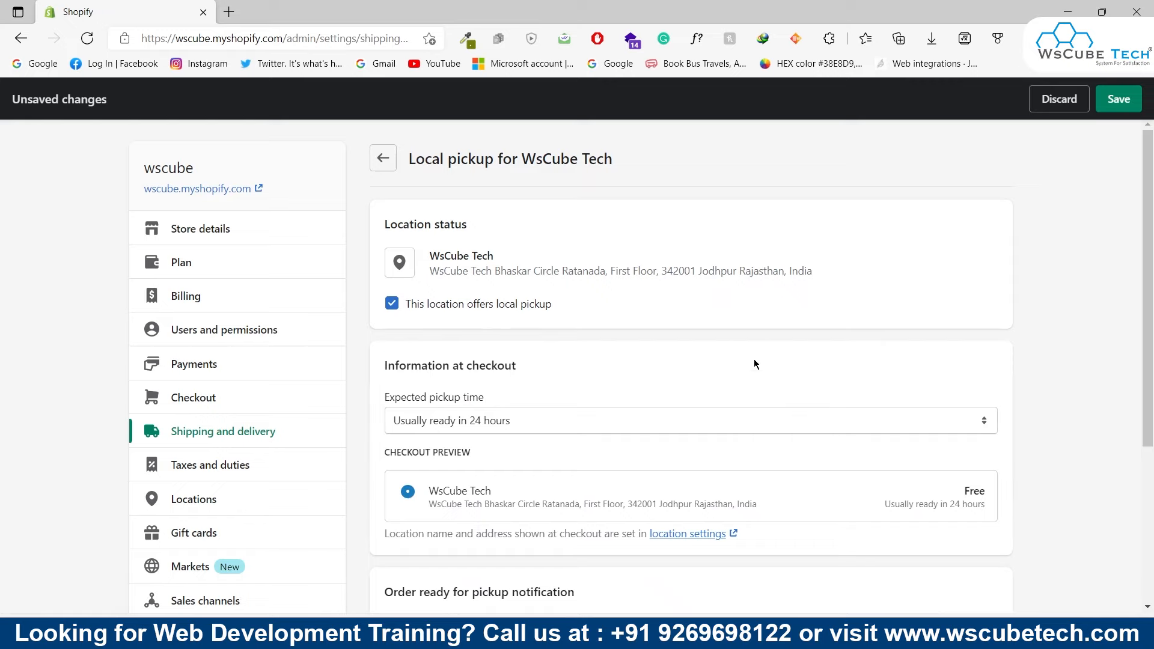
pyautogui.scroll(-2, 733, 343)
pyautogui.scroll(2, 697, 336)
# Examine the expected pickup time choices and the pickup instructions, and return to the shipping settings without saving
pyautogui.moveTo(411, 369); pyautogui.dragTo(572, 355)
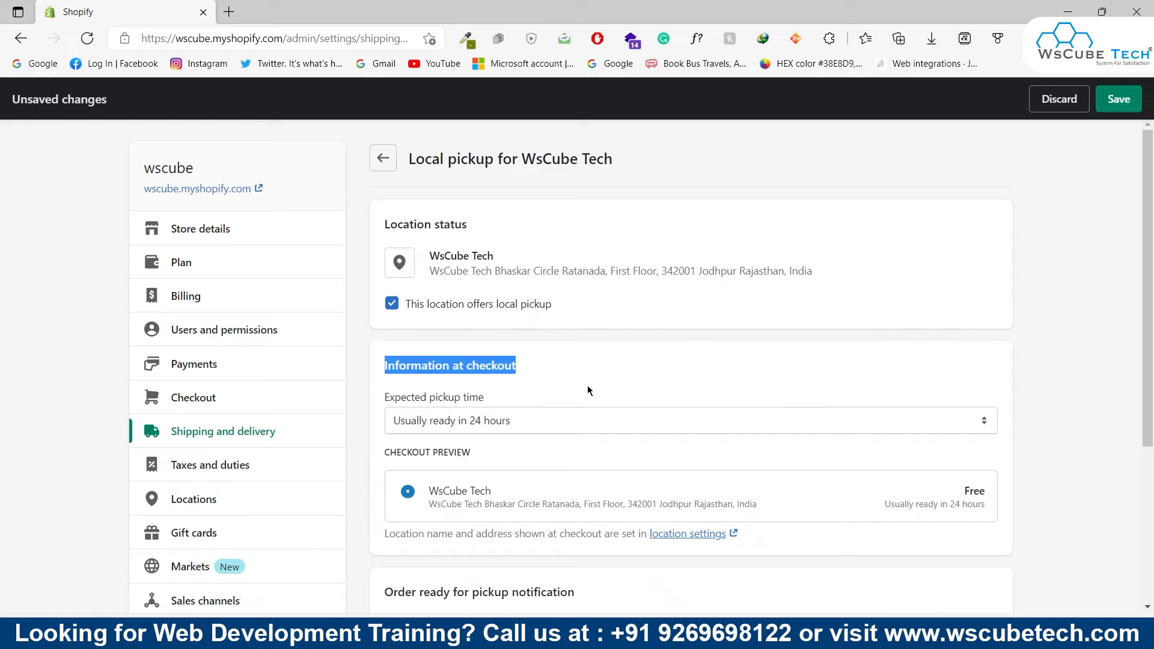
pyautogui.tripleClick(511, 398)
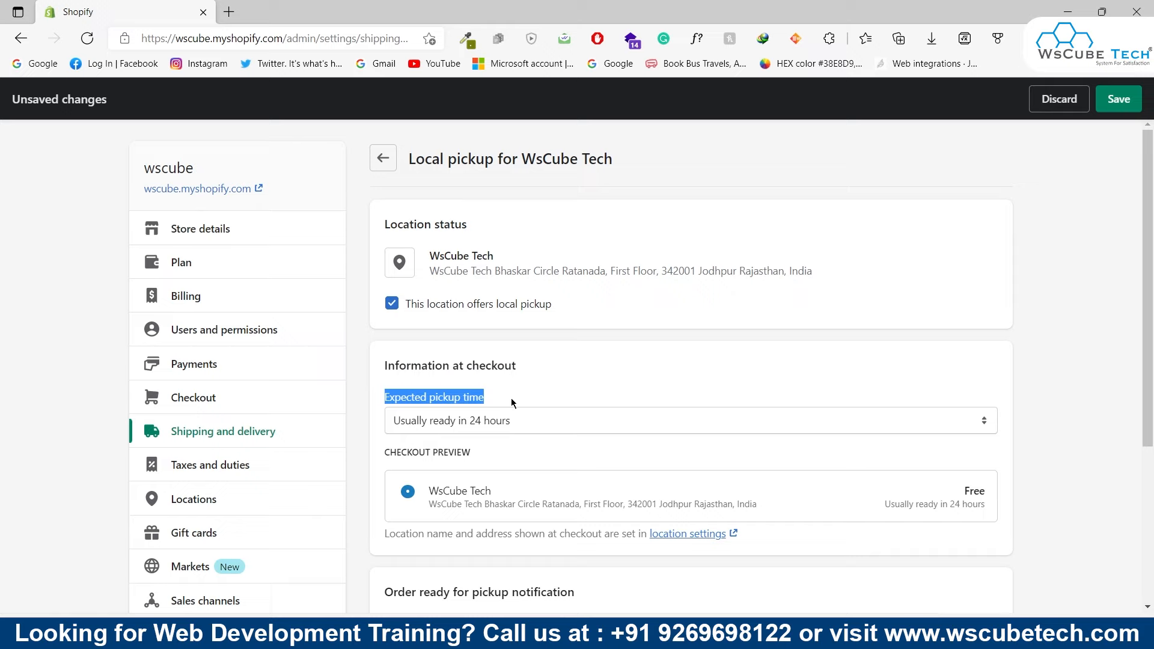
pyautogui.click(533, 421)
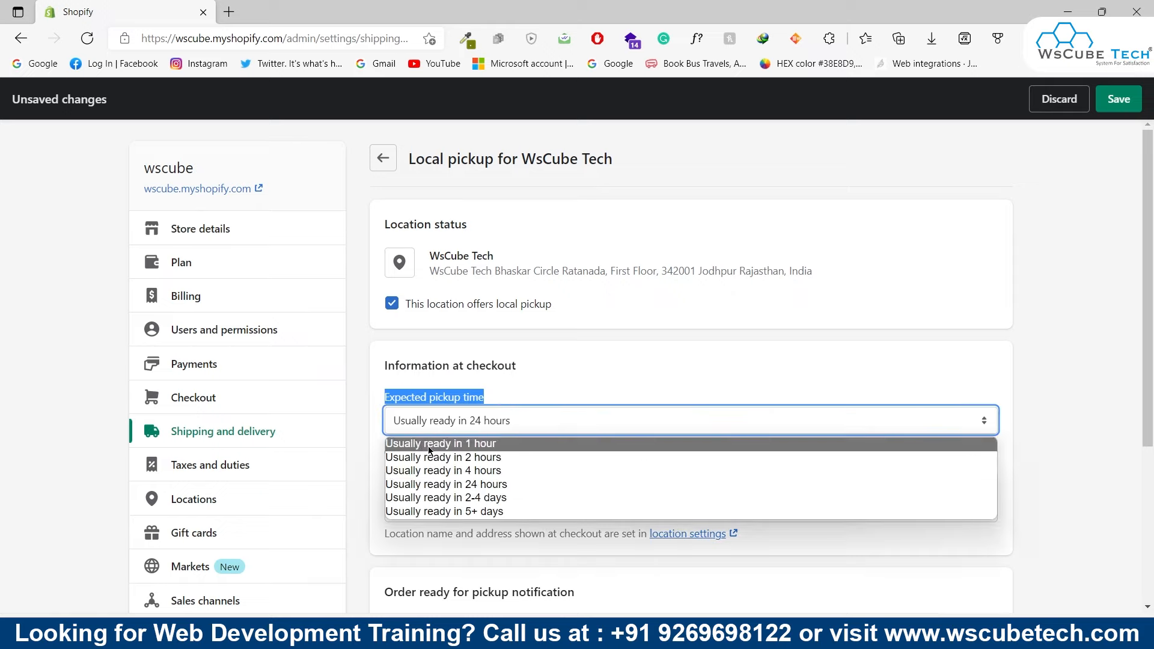
pyautogui.click(489, 420)
pyautogui.scroll(-3, 622, 340)
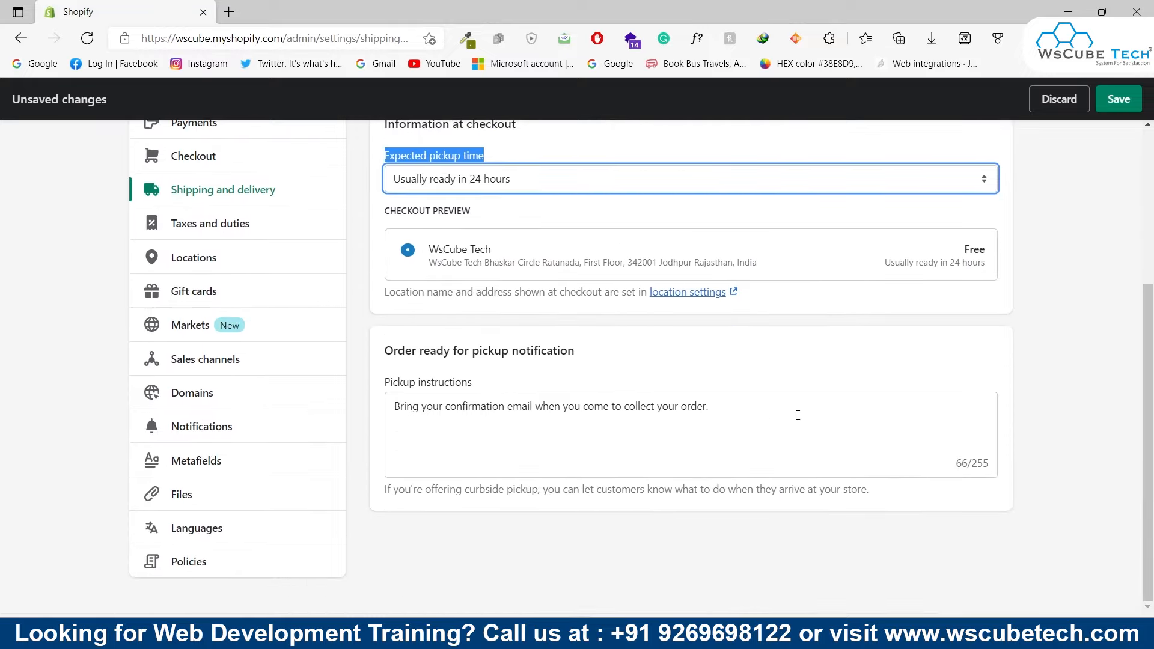
pyautogui.moveTo(394, 406); pyautogui.dragTo(759, 424)
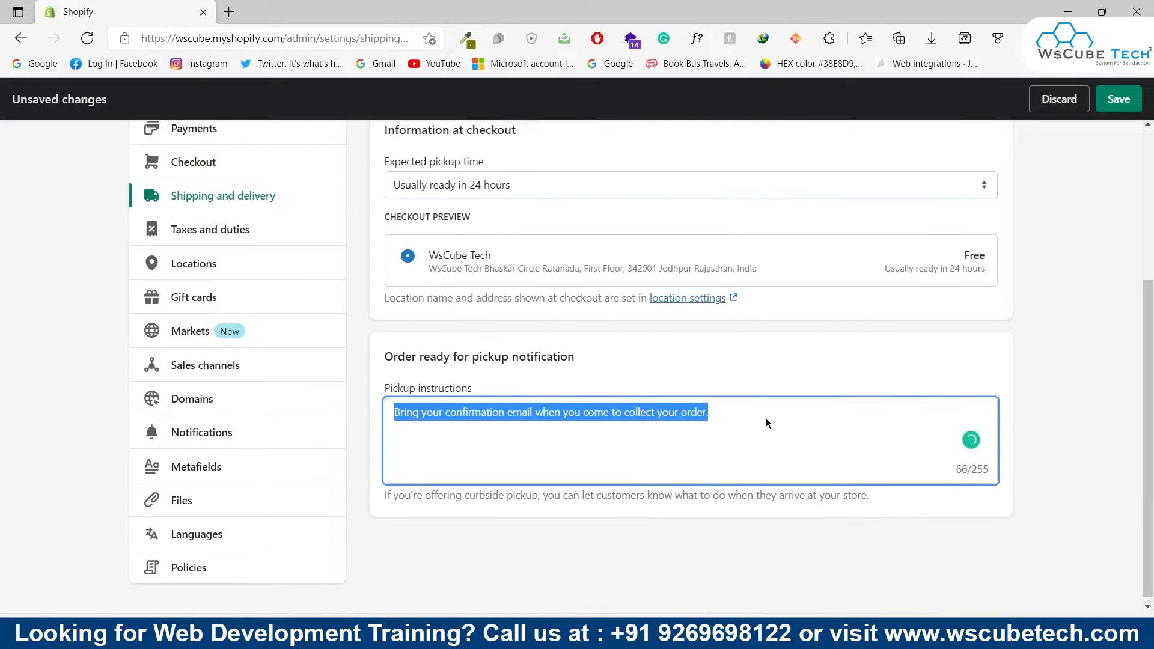
pyautogui.scroll(3, 768, 348)
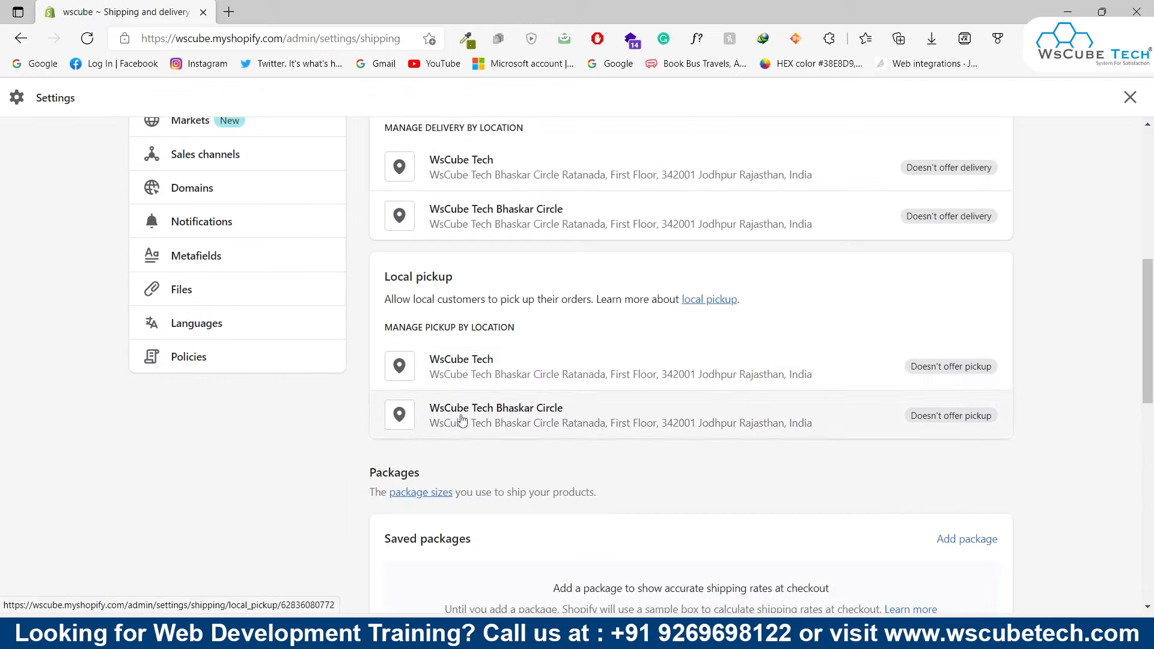
# Start adding a new package to the saved packages
pyautogui.scroll(-2, 688, 393)
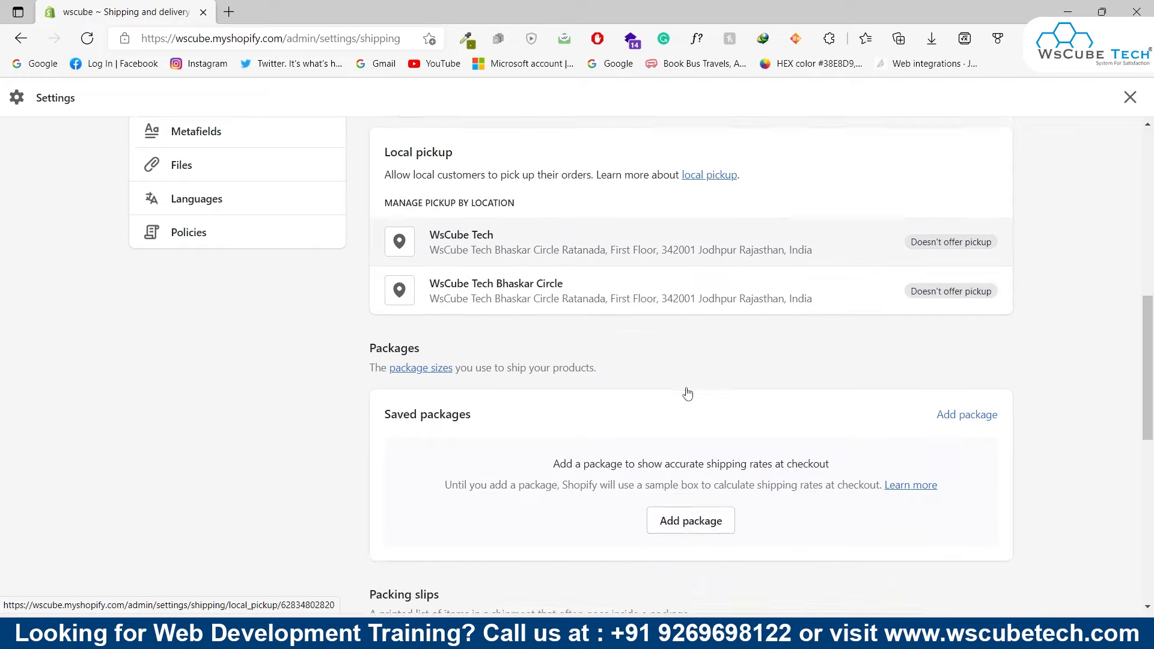
pyautogui.scroll(-2, 688, 394)
pyautogui.moveTo(369, 248); pyautogui.dragTo(448, 258)
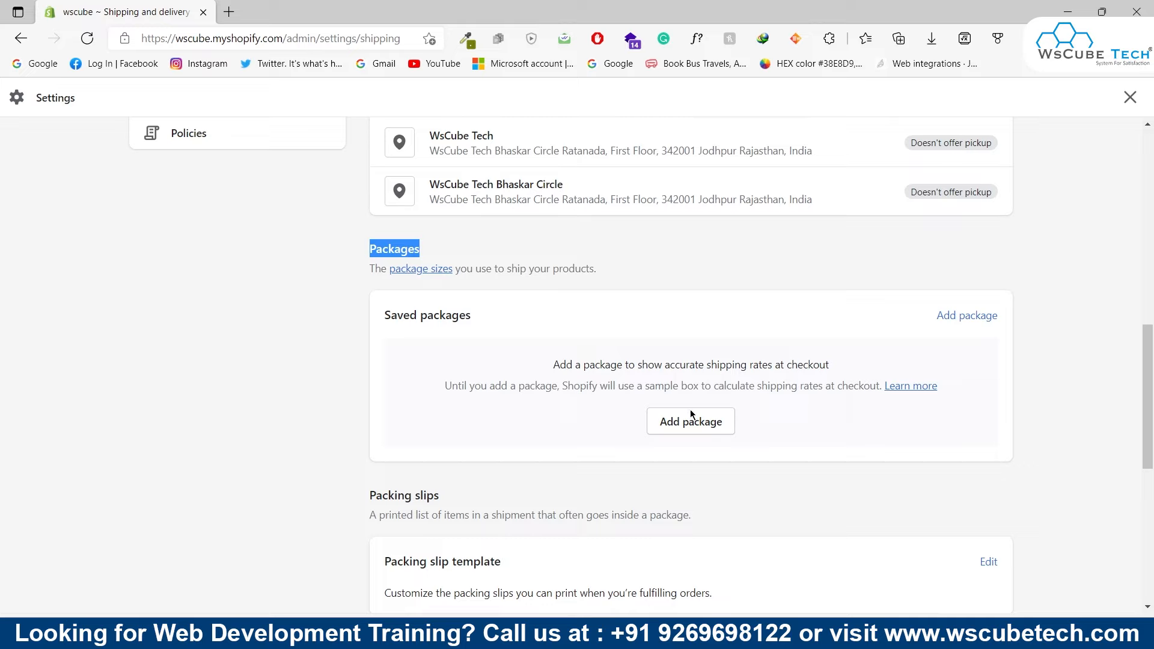
pyautogui.click(689, 427)
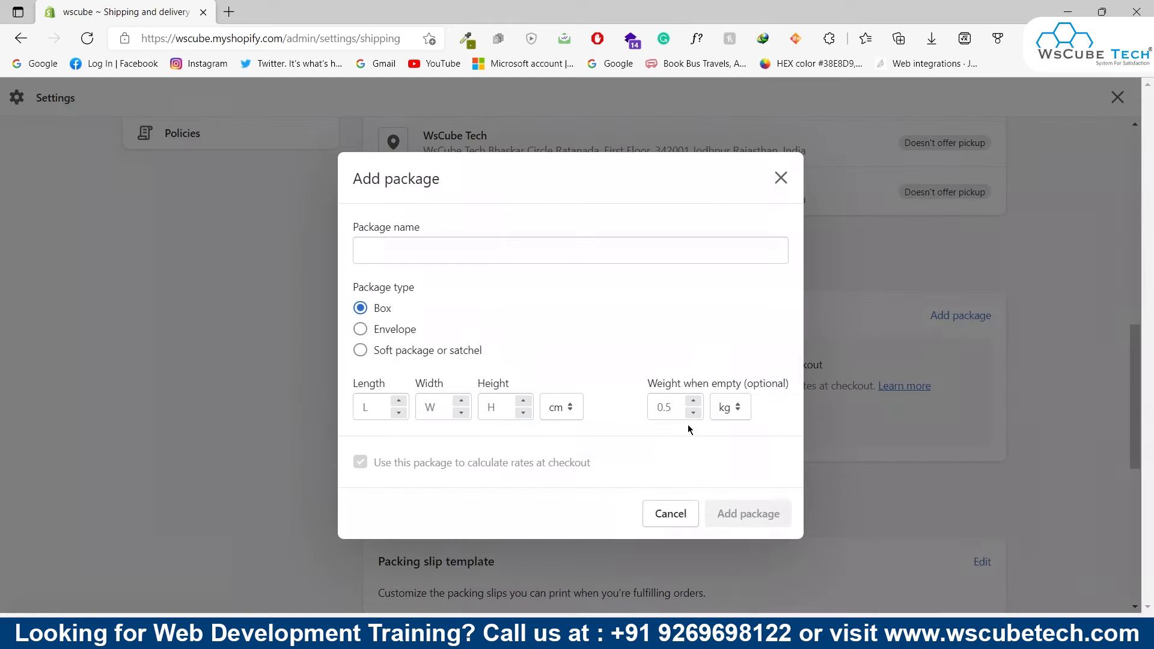
# Compare the Box, Envelope and Soft package or satchel types for the new package, ending with Box selected
pyautogui.moveTo(415, 228); pyautogui.dragTo(337, 224)
pyautogui.click(402, 248)
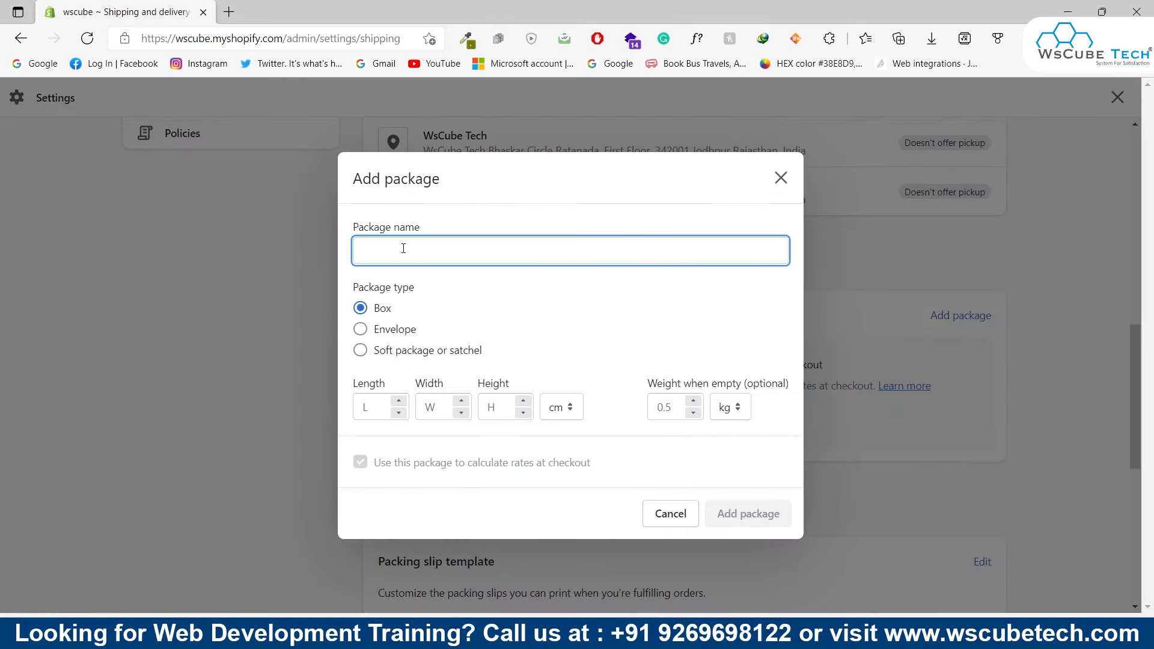
pyautogui.click(391, 313)
pyautogui.click(397, 336)
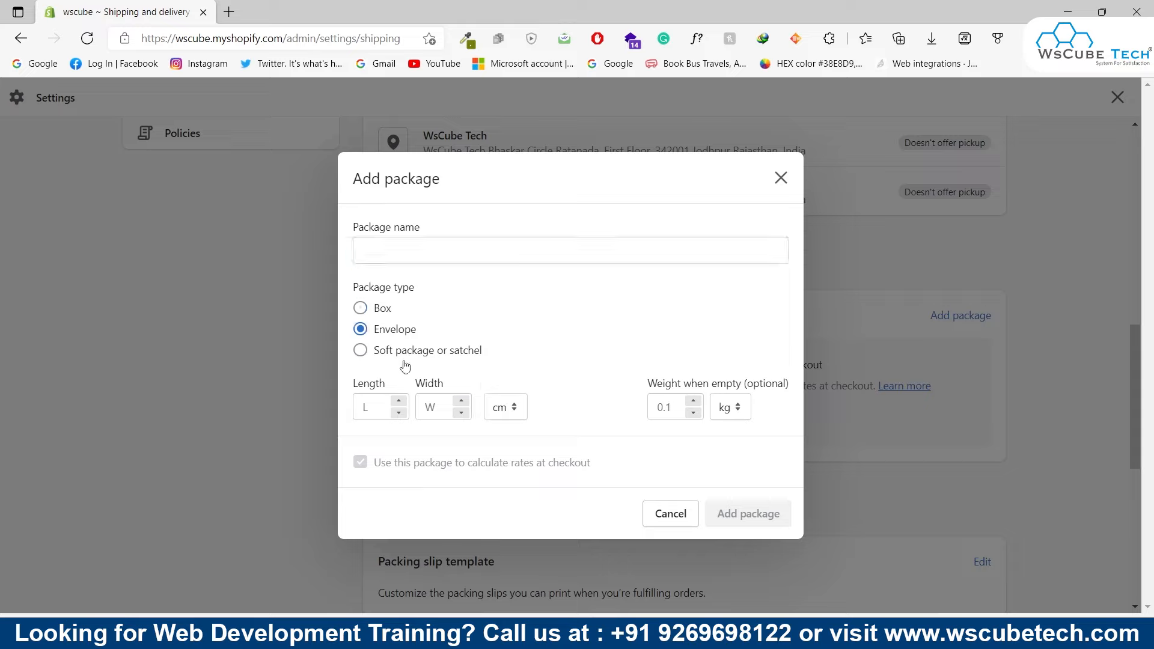
pyautogui.click(383, 354)
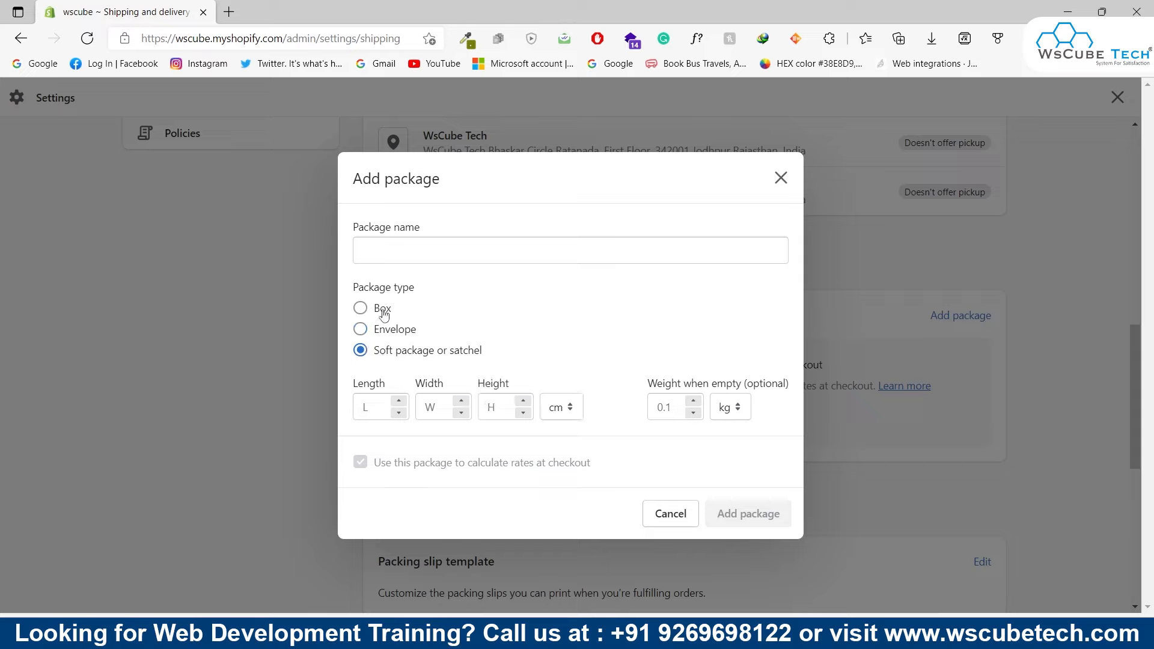
pyautogui.click(384, 313)
# Set the package's length, width and height to 0.1 cm each, name it "box", and add it to the saved packages
pyautogui.click(399, 401)
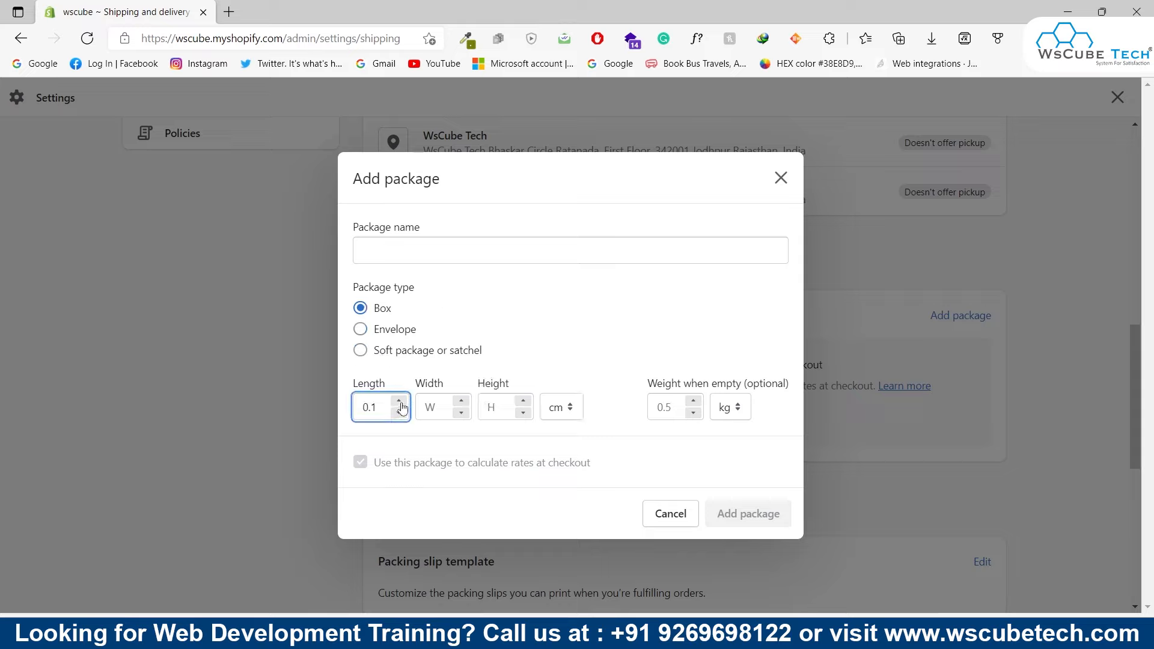
pyautogui.click(461, 401)
pyautogui.click(523, 401)
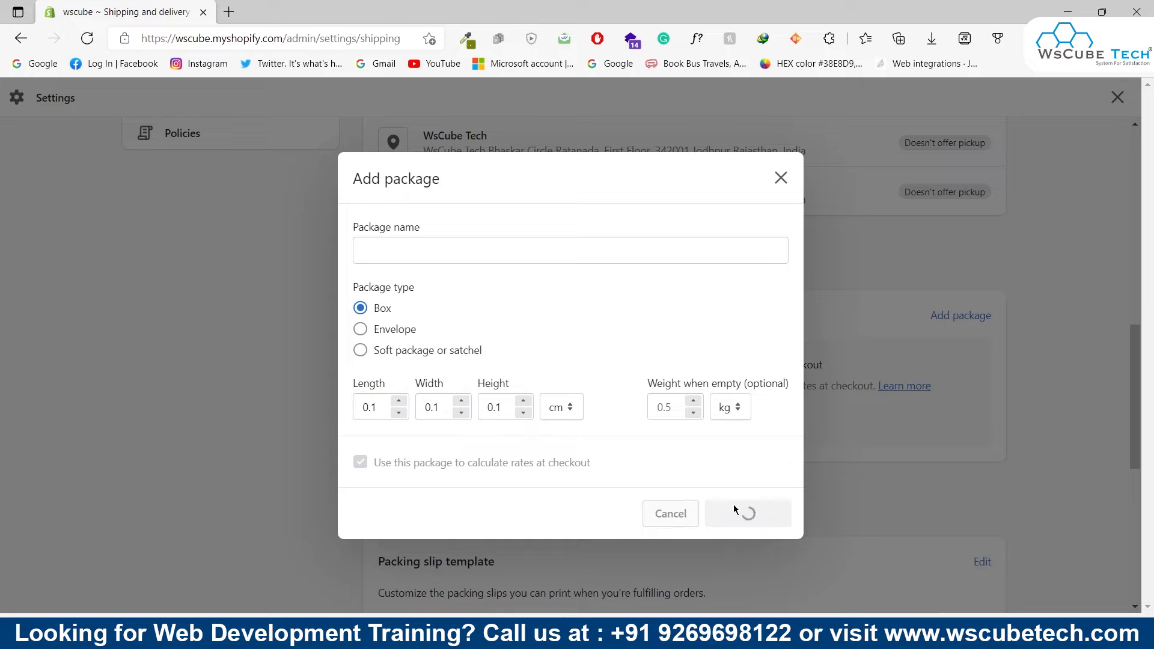
pyautogui.click(419, 246)
pyautogui.write('box')
pyautogui.click(750, 510)
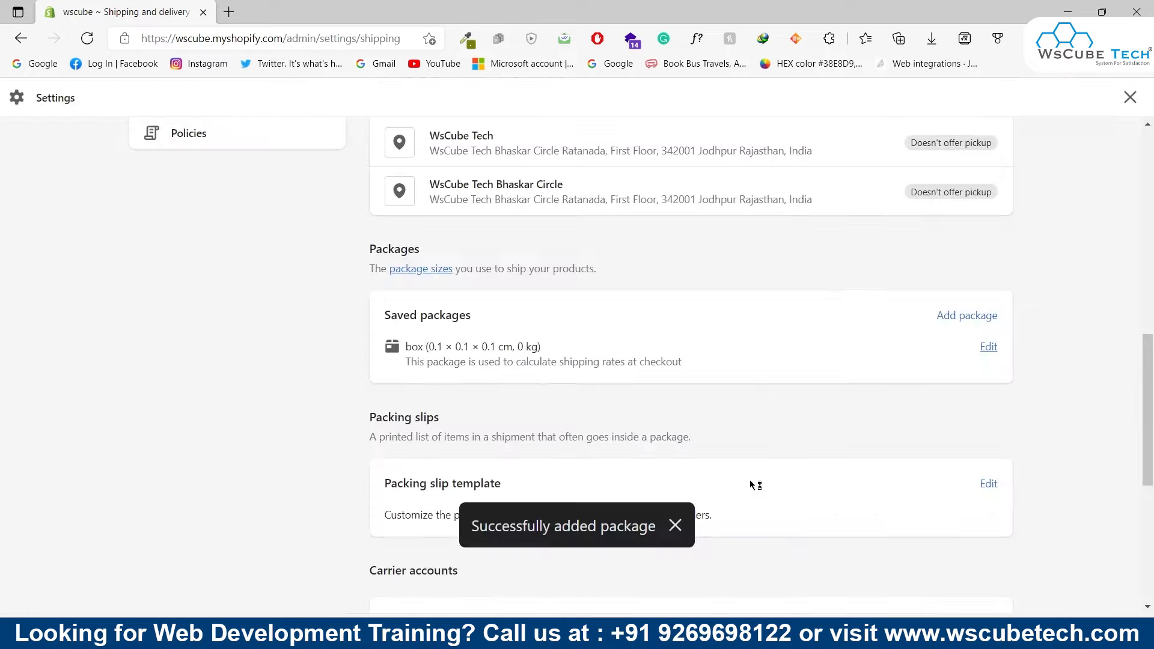
# Open the saved box package for editing, try lowering its length and width, and leave without saving
pyautogui.moveTo(407, 351); pyautogui.dragTo(533, 349)
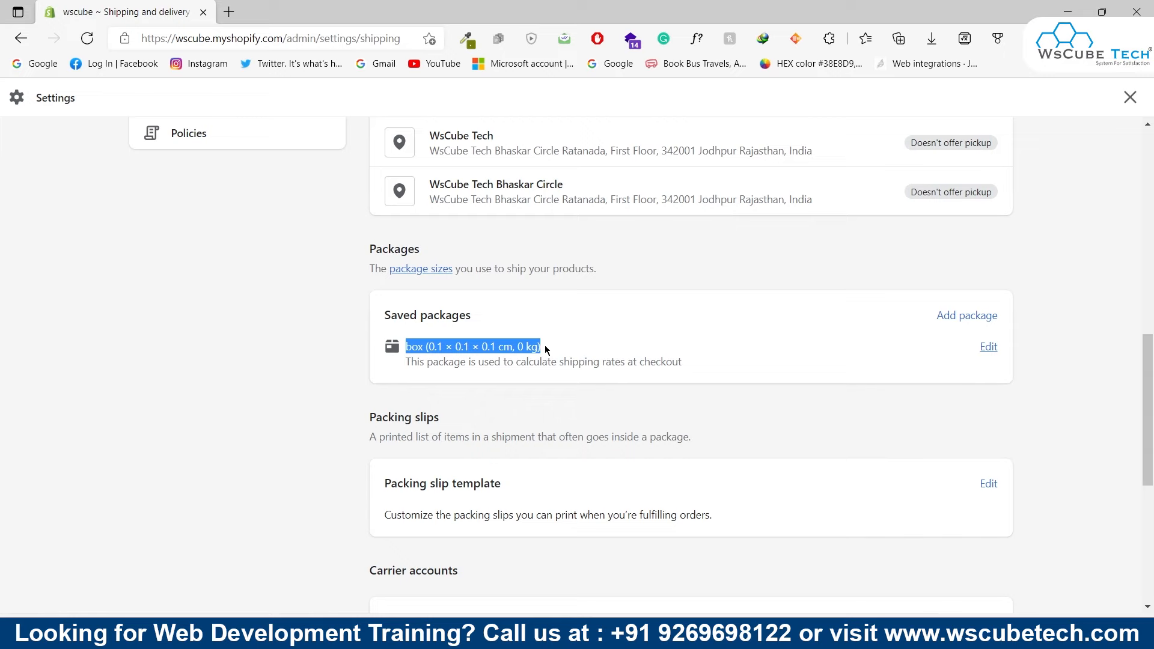
pyautogui.click(988, 346)
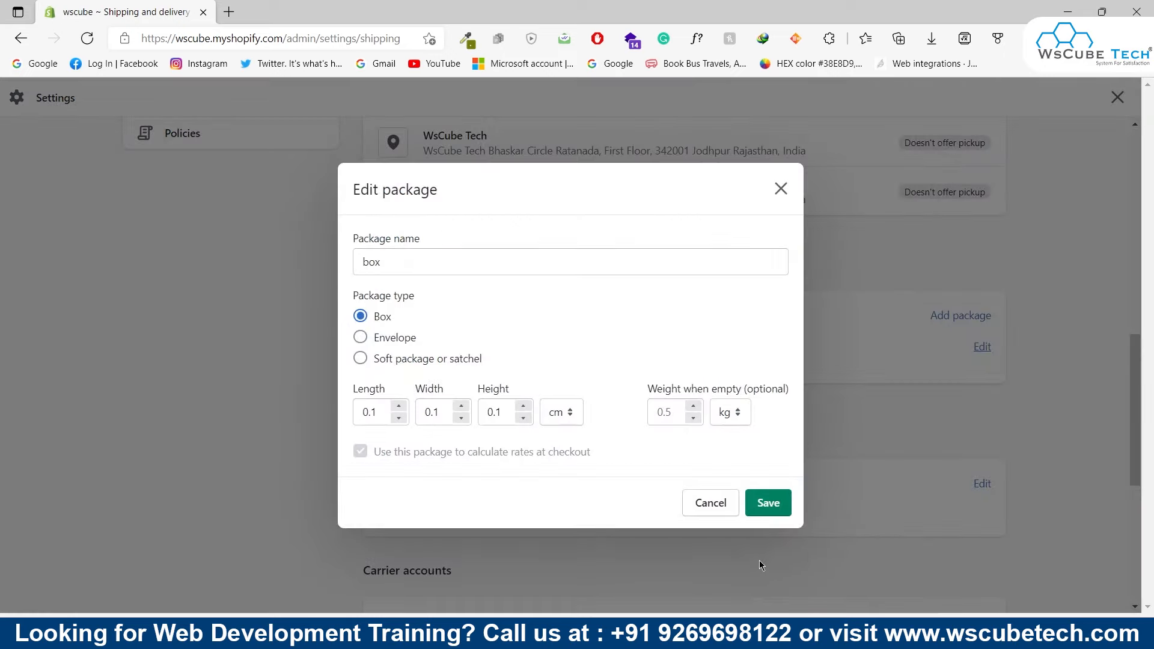
pyautogui.click(399, 420)
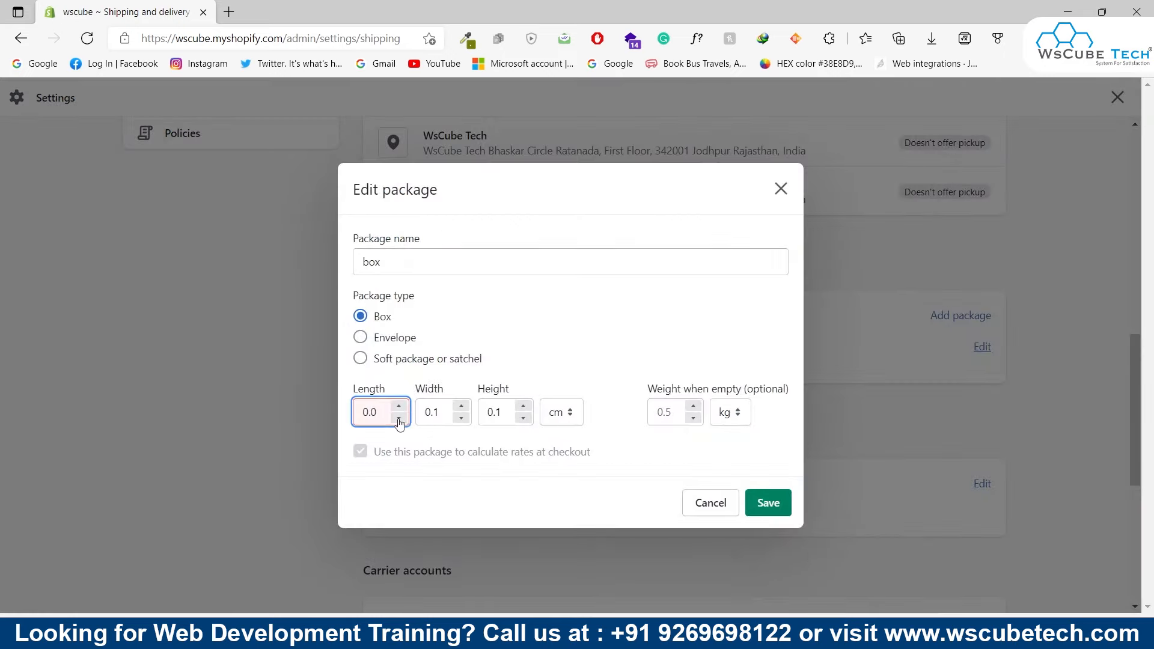
pyautogui.click(461, 419)
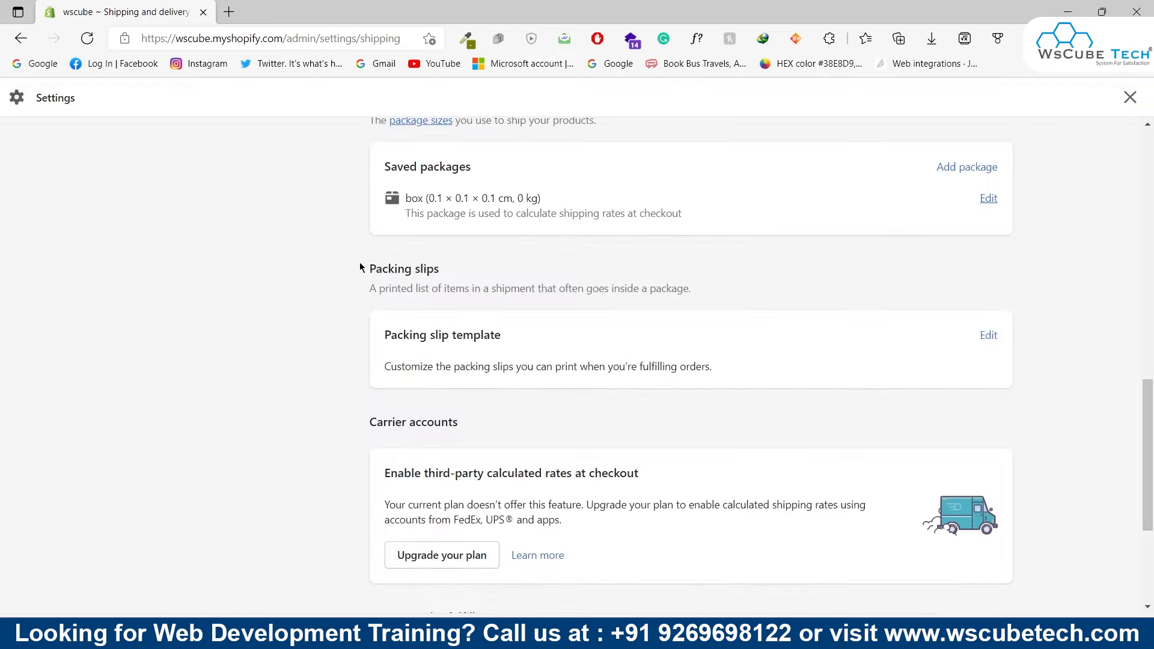
# Open the packing slip template for editing and review its shop, order, shipping address and billing address code
pyautogui.moveTo(360, 265); pyautogui.dragTo(475, 276)
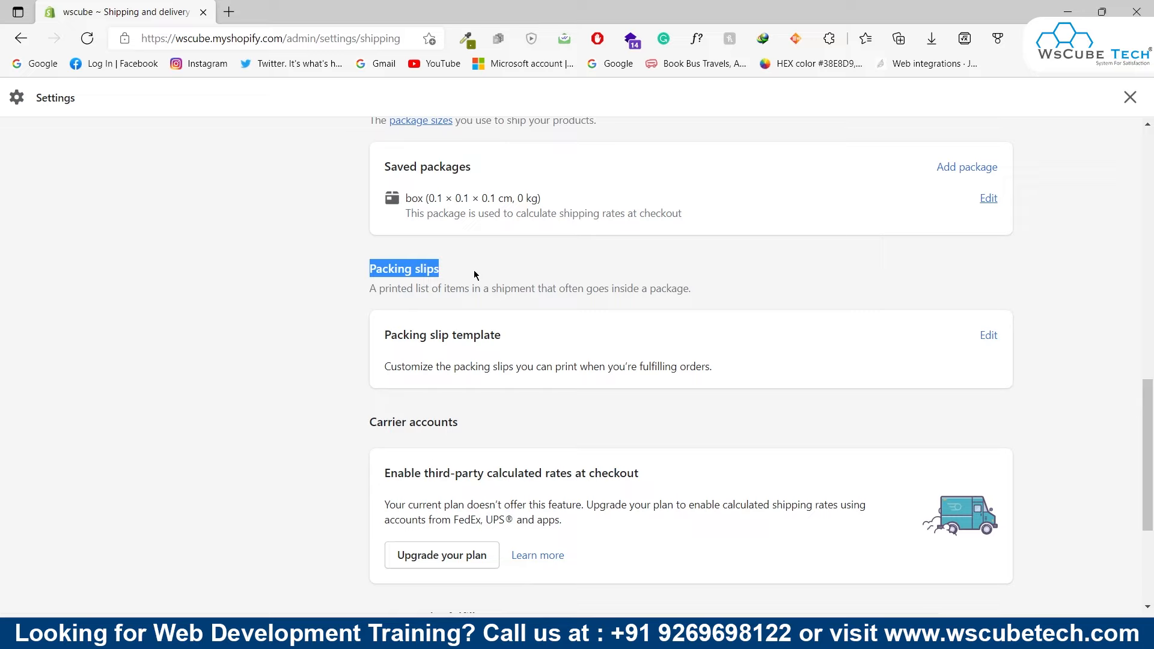
pyautogui.moveTo(383, 334); pyautogui.dragTo(533, 334)
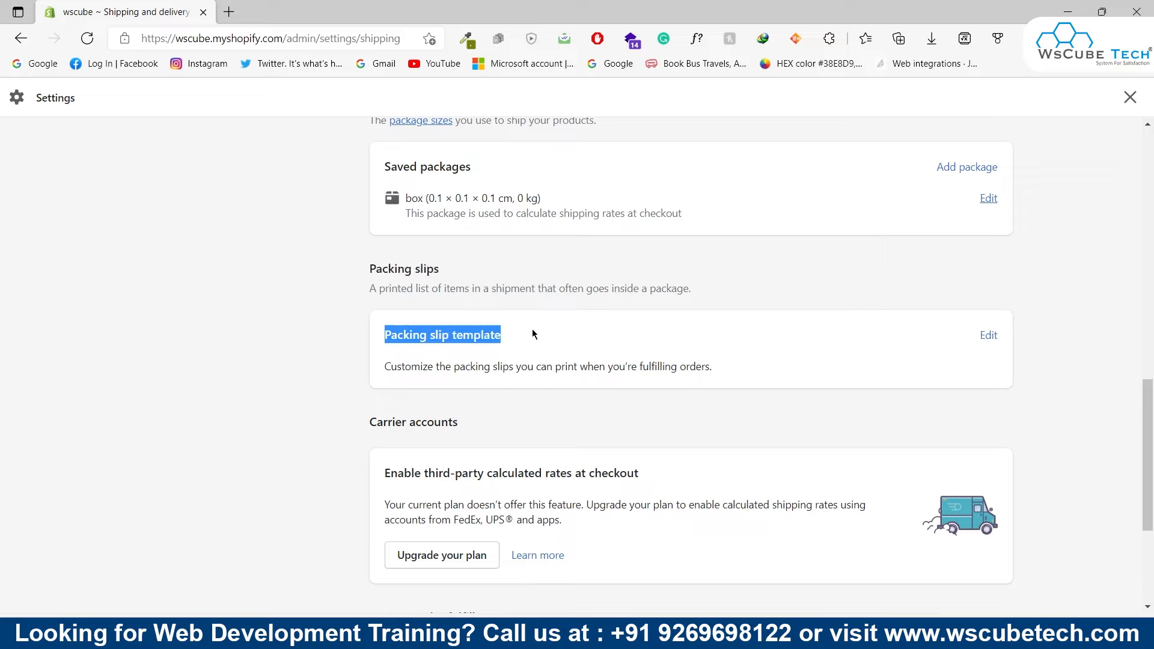
pyautogui.click(490, 332)
pyautogui.click(989, 335)
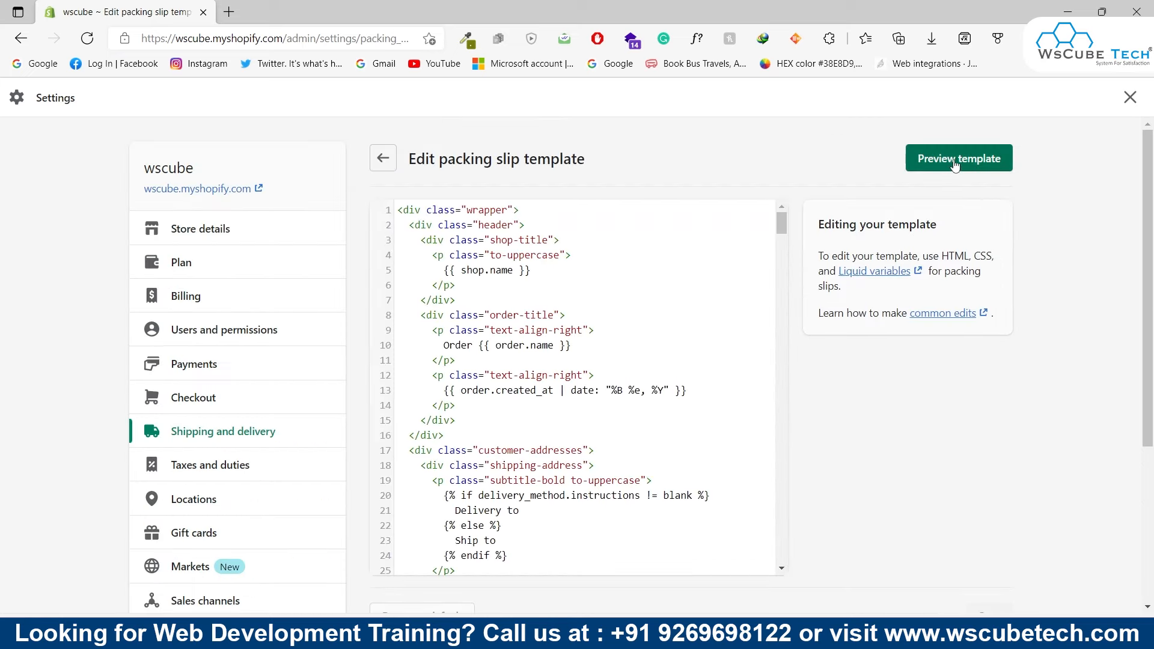
pyautogui.scroll(-5, 472, 332)
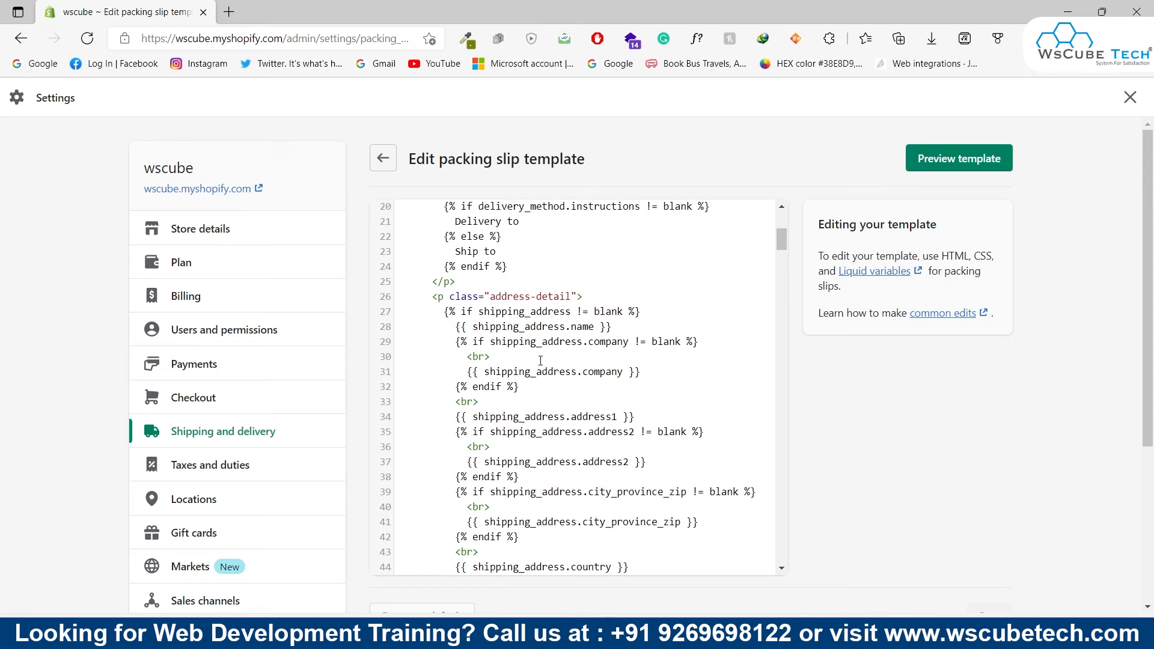
pyautogui.scroll(-7, 547, 352)
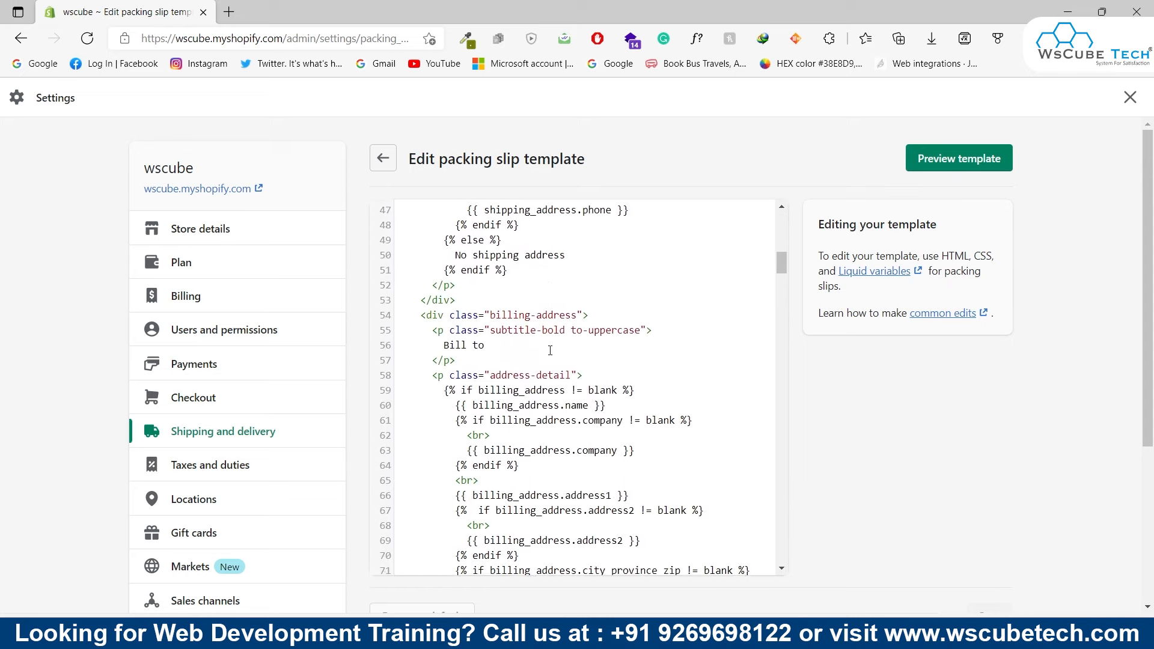
pyautogui.scroll(12, 550, 350)
# Preview the packing slip as a PDF, examine its shop name, delivery, billing and item details, and return to the shipping settings
pyautogui.click(984, 158)
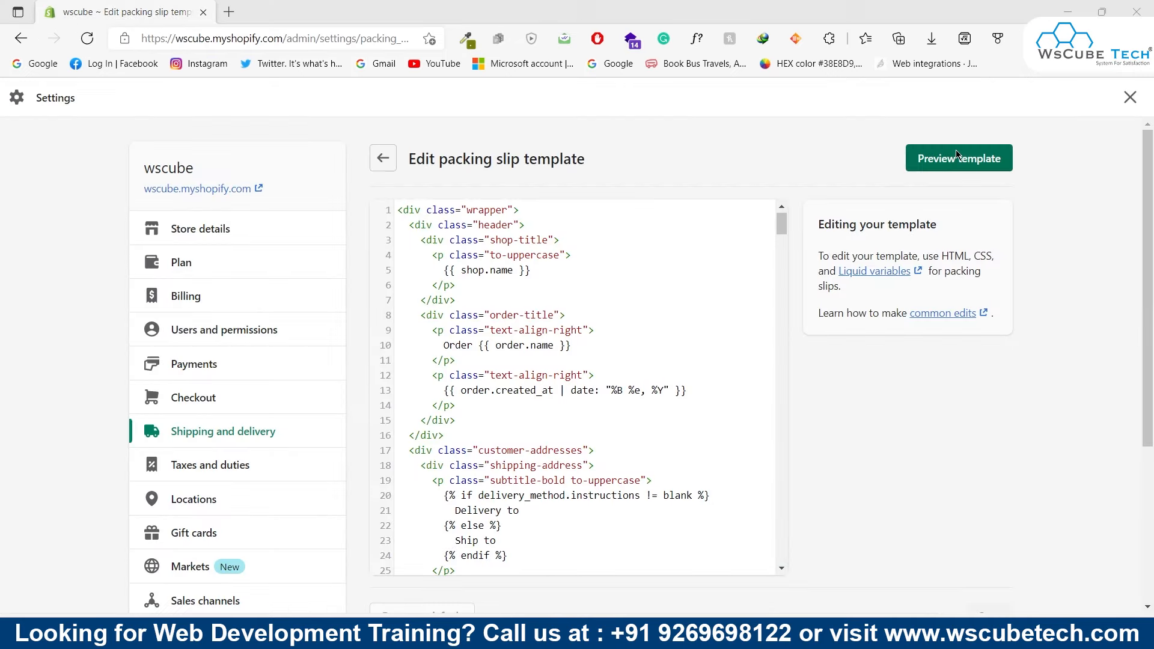
pyautogui.click(957, 156)
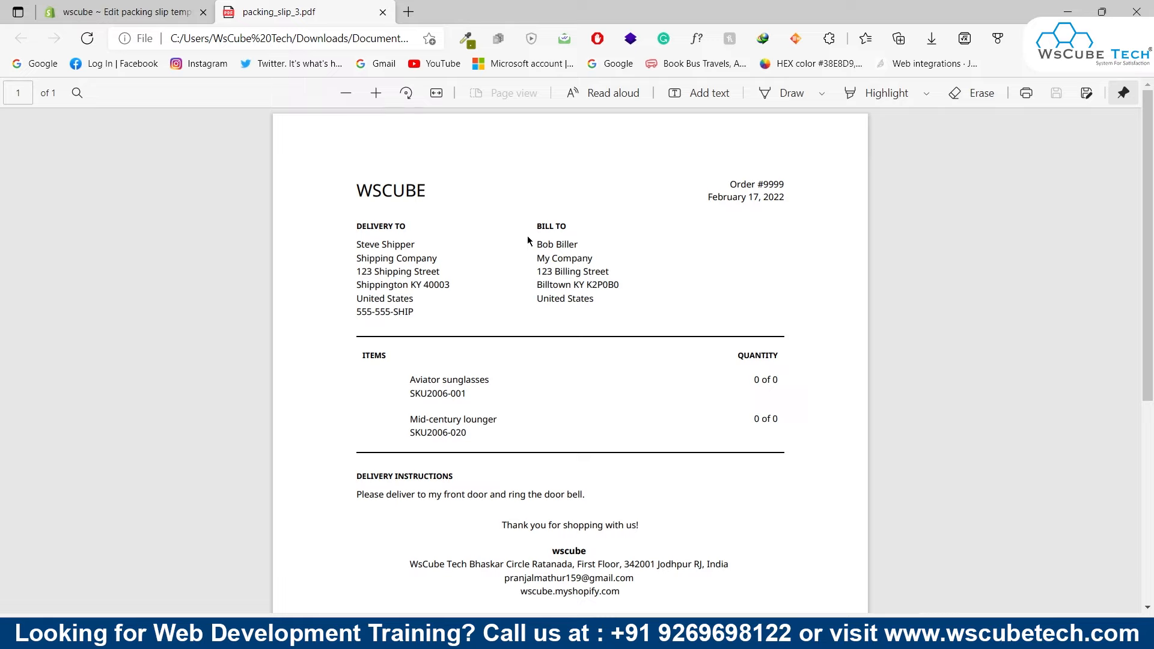
pyautogui.scroll(-1, 528, 241)
pyautogui.scroll(1, 528, 241)
pyautogui.moveTo(354, 184); pyautogui.dragTo(467, 205)
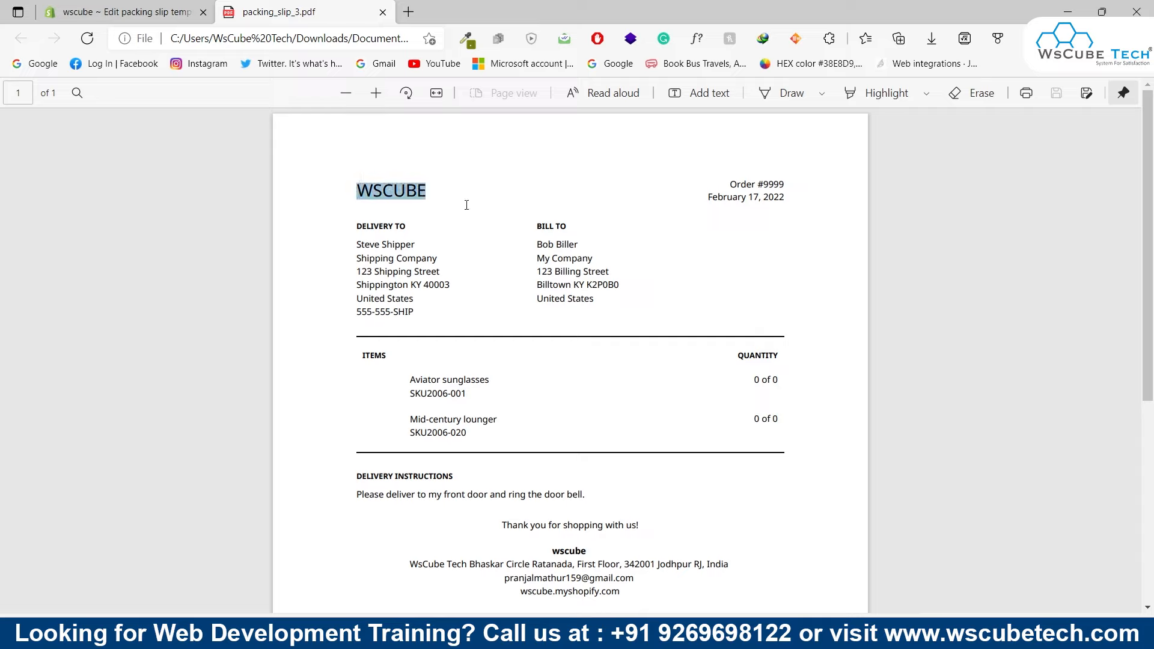
pyautogui.moveTo(354, 222); pyautogui.dragTo(425, 314)
pyautogui.moveTo(534, 225); pyautogui.dragTo(572, 269)
pyautogui.click(706, 184)
pyautogui.scroll(-3, 690, 377)
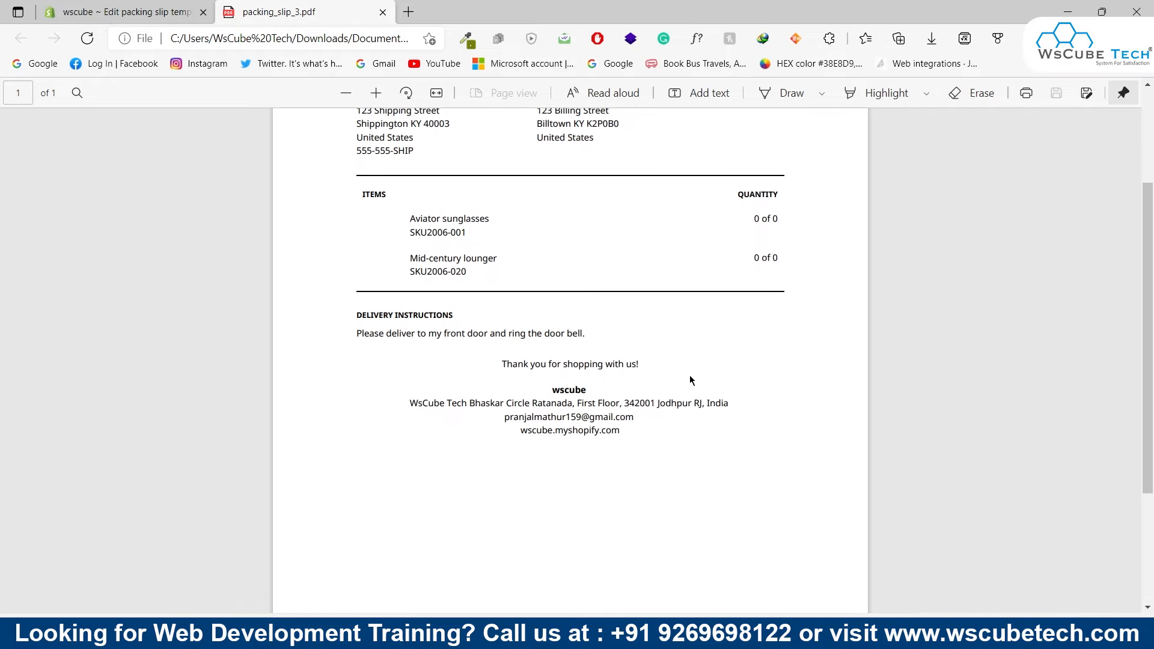
pyautogui.scroll(5, 691, 455)
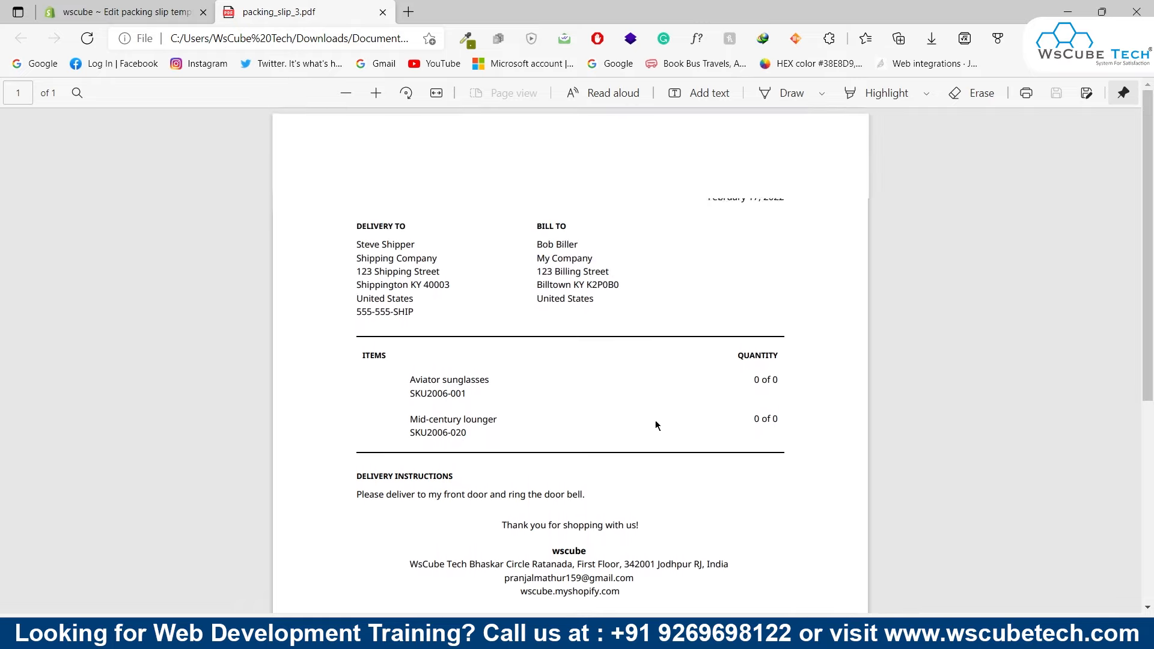
pyautogui.hotkey('ctrl', 'w')
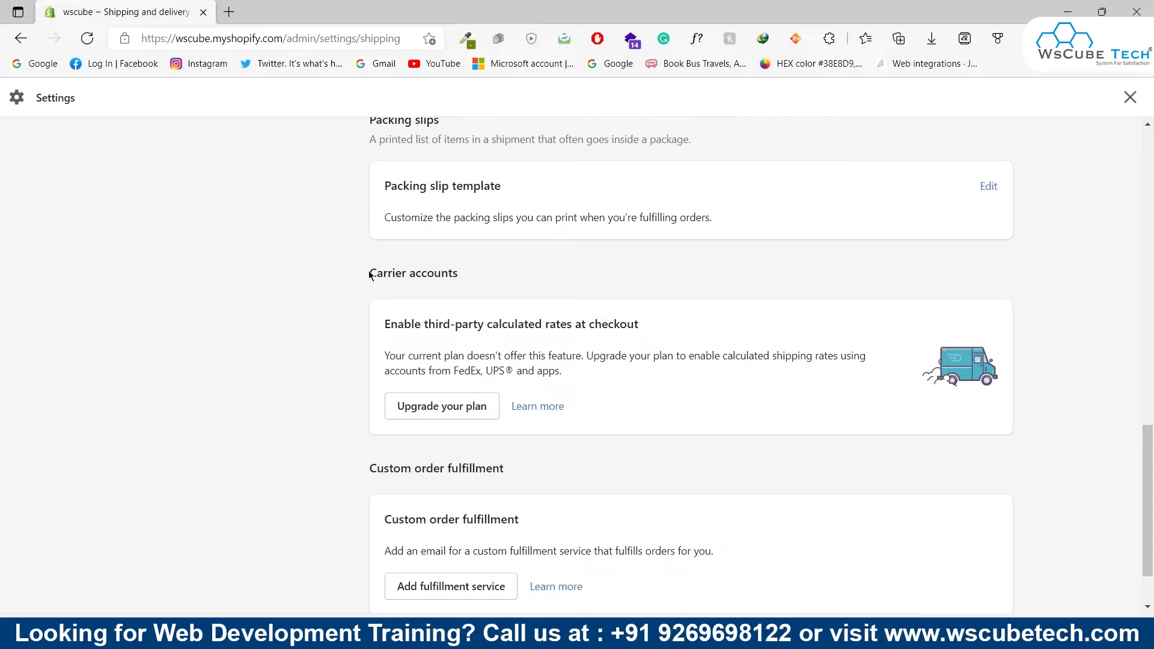
# Examine the carrier accounts section on enabling third-party calculated rates at checkout through a plan upgrade
pyautogui.moveTo(369, 273); pyautogui.dragTo(485, 252)
pyautogui.click(408, 275)
pyautogui.doubleClick(463, 372)
pyautogui.doubleClick(494, 370)
pyautogui.moveTo(565, 372); pyautogui.dragTo(386, 360)
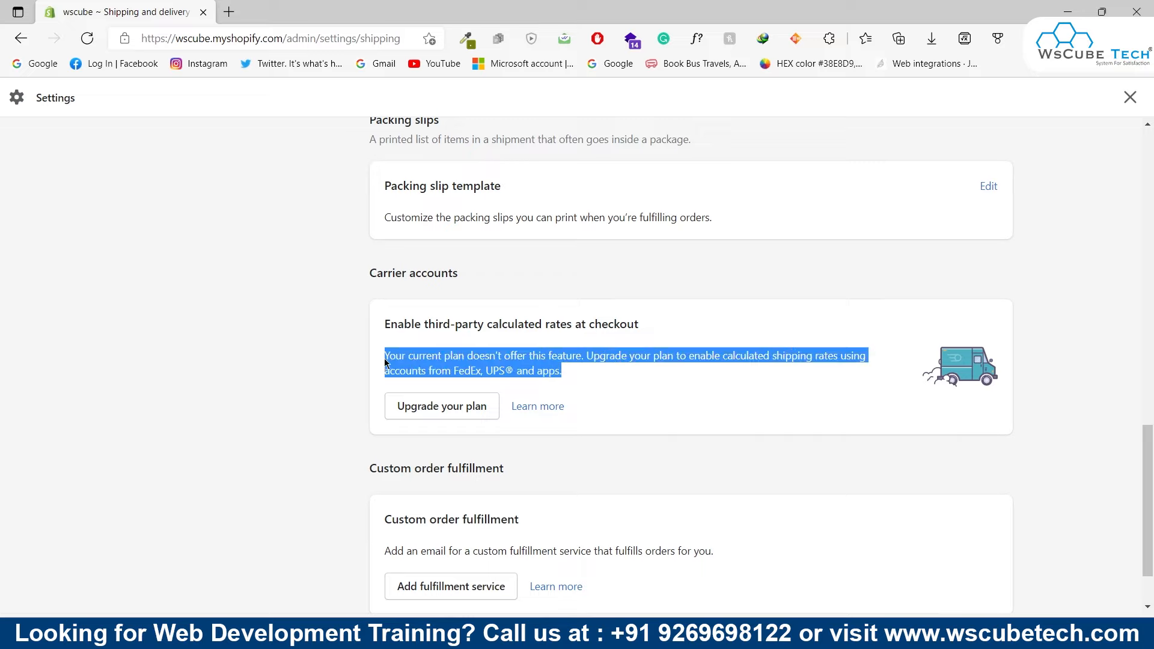
pyautogui.click(594, 359)
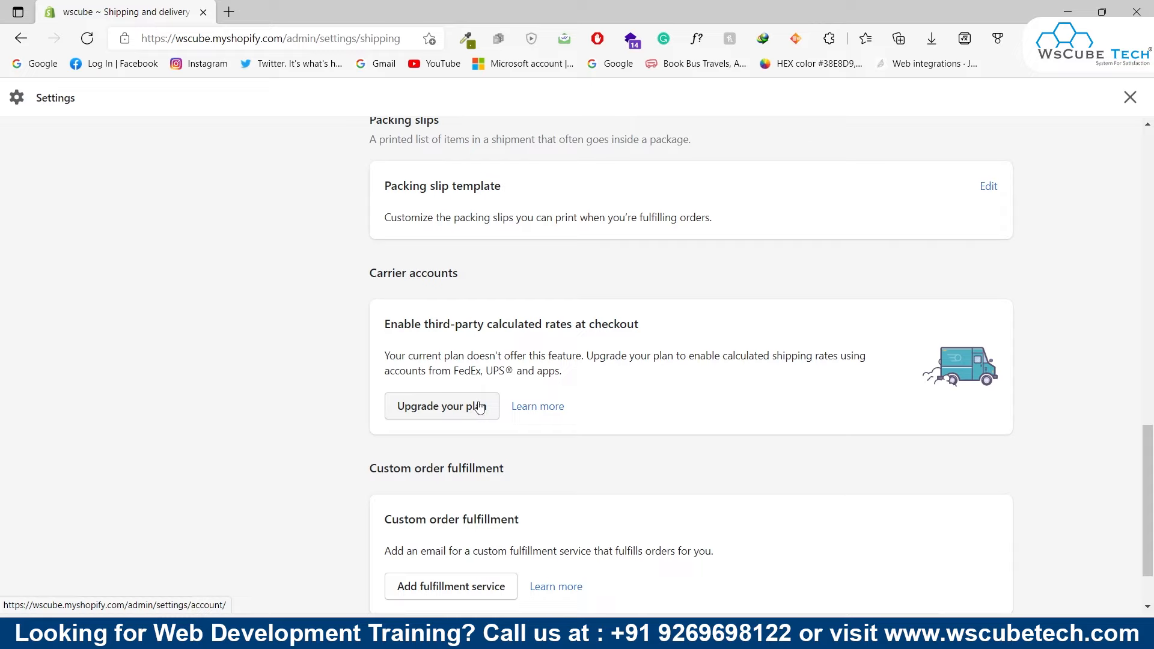
# Start adding a custom fulfillment service under custom order fulfillment, review its Name and Email fields, and cancel
pyautogui.scroll(-2, 593, 329)
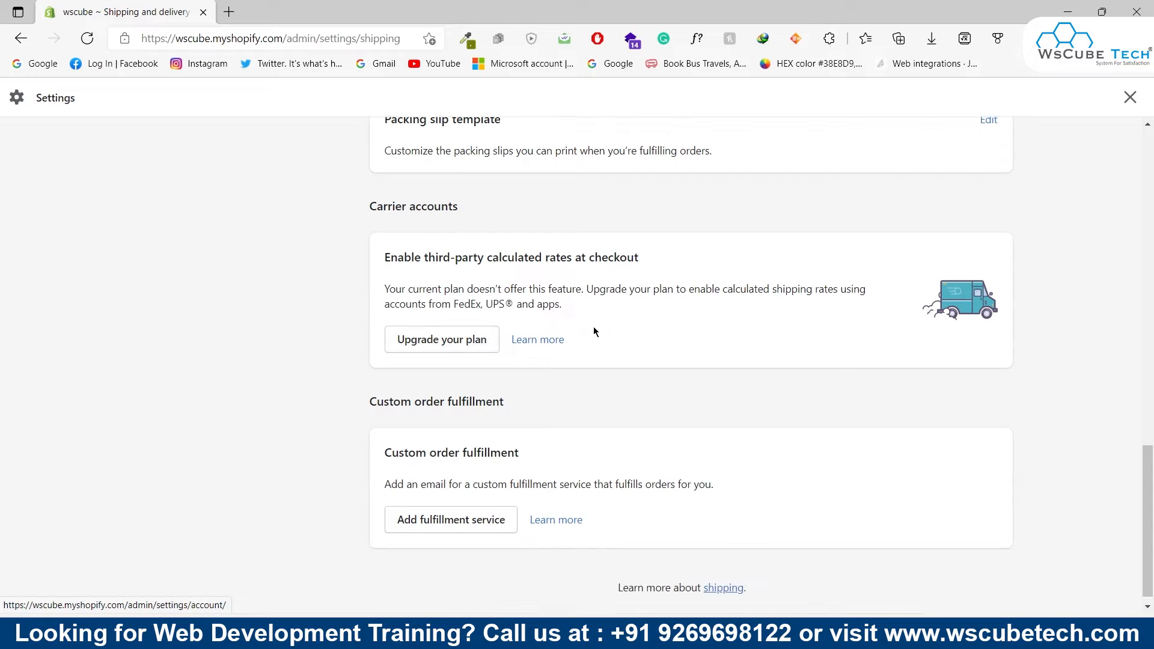
pyautogui.moveTo(366, 392); pyautogui.dragTo(518, 380)
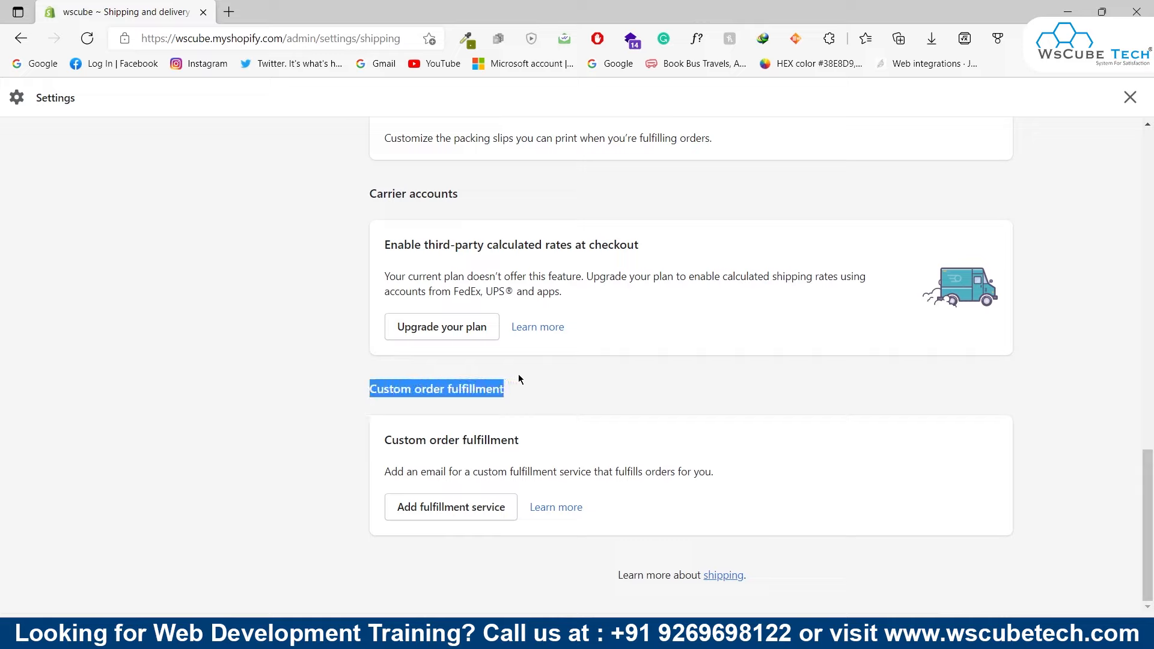
pyautogui.click(480, 385)
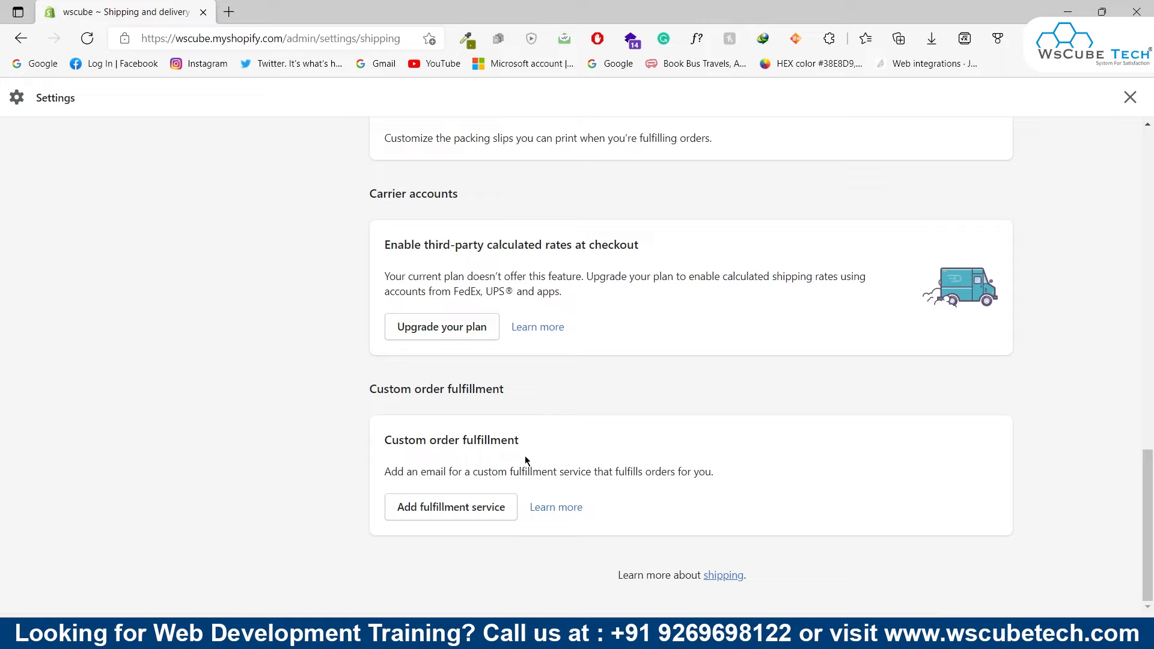
pyautogui.click(492, 508)
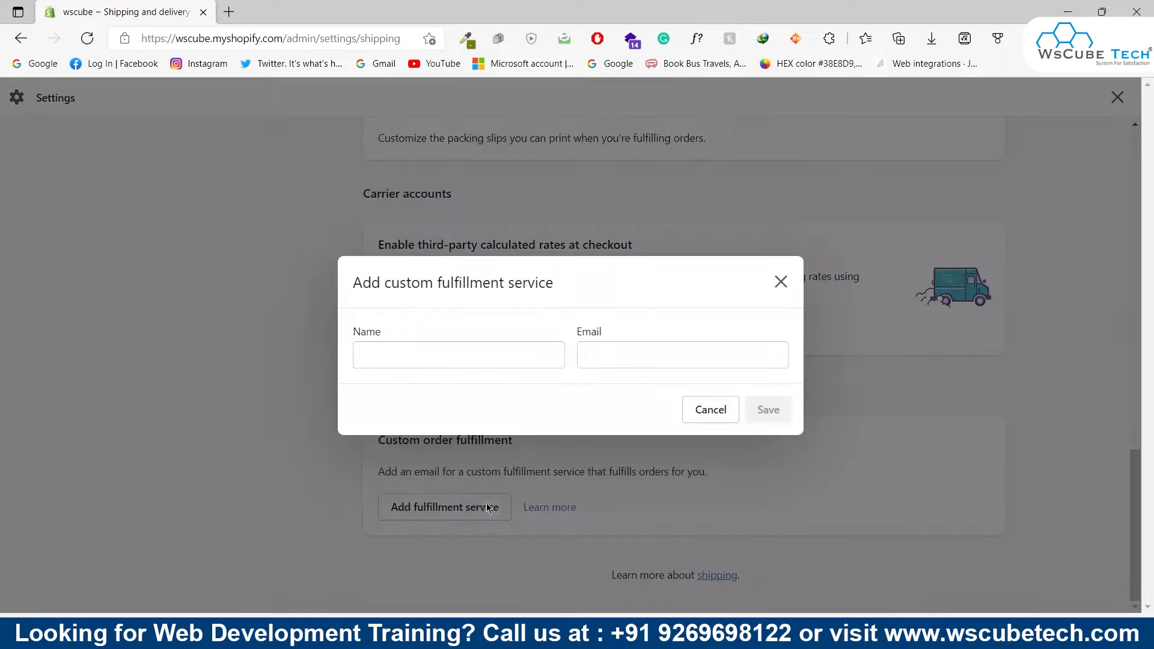
pyautogui.click(483, 359)
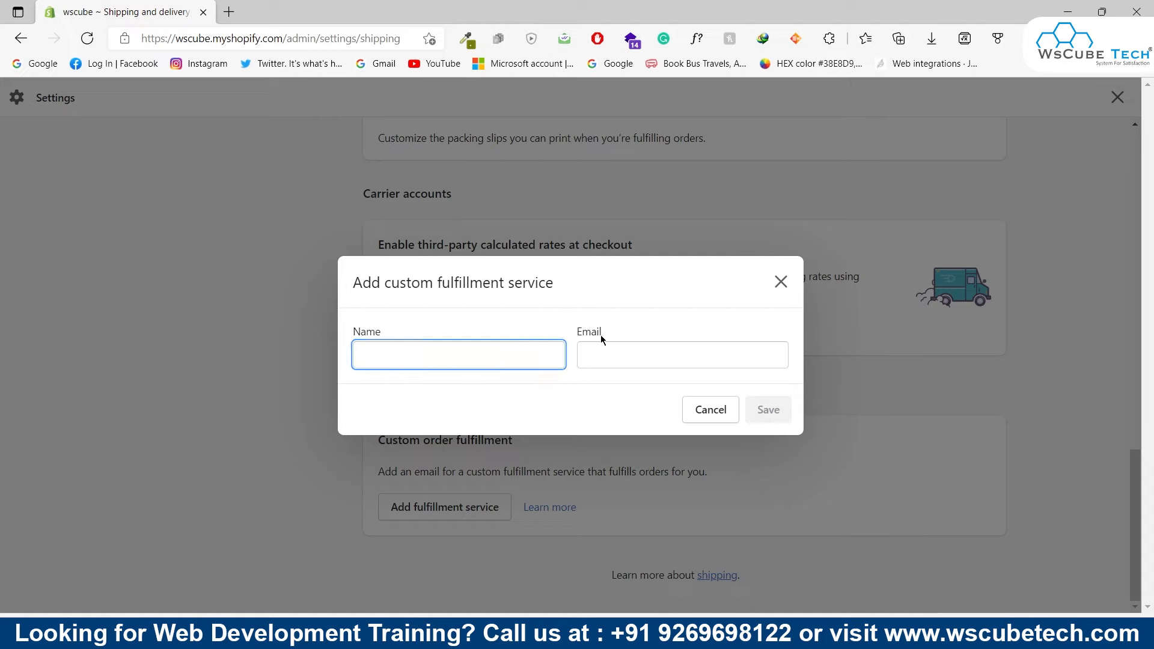
pyautogui.moveTo(600, 335); pyautogui.dragTo(562, 339)
pyautogui.click(710, 409)
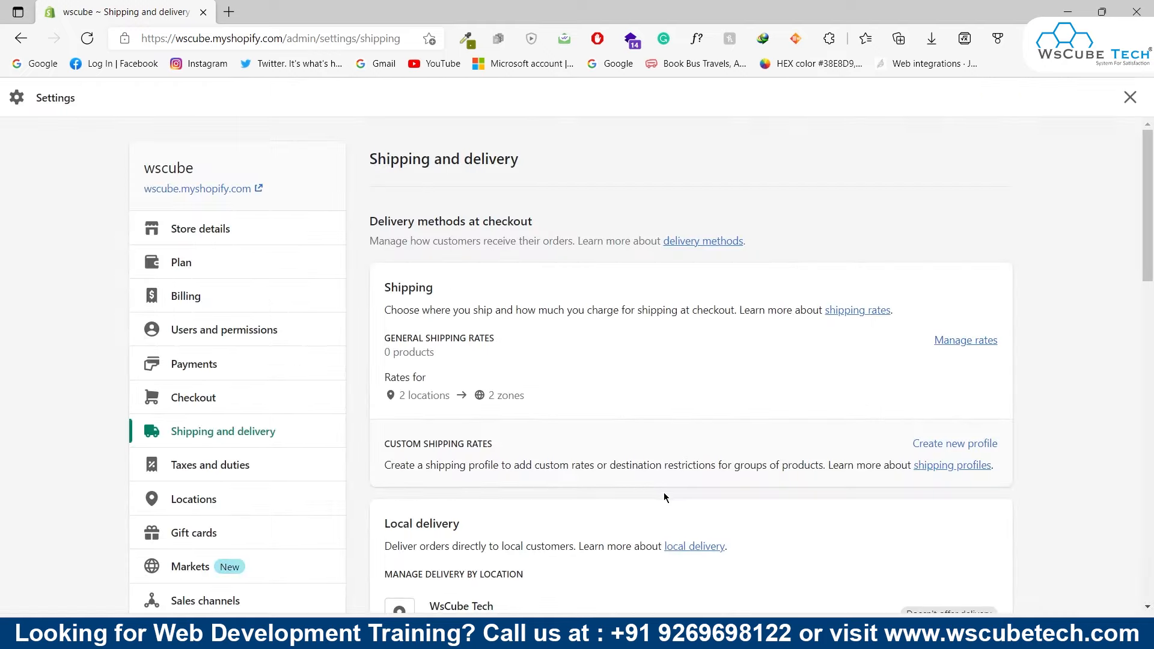
pyautogui.moveTo(382, 179); pyautogui.dragTo(558, 178)
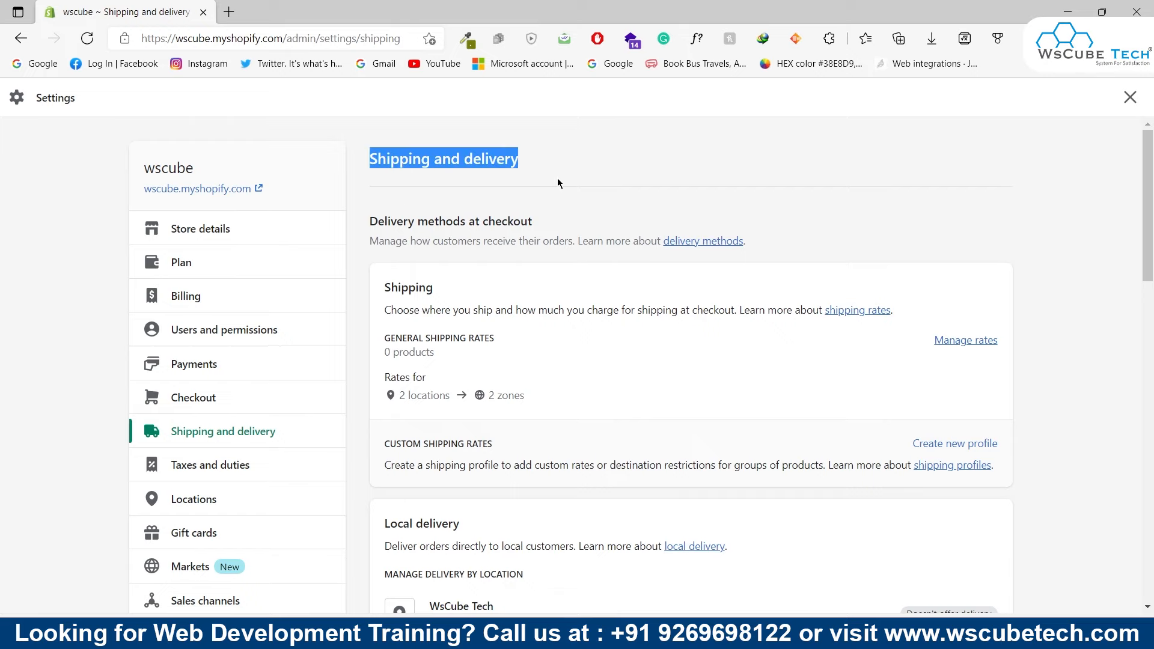
pyautogui.click(550, 167)
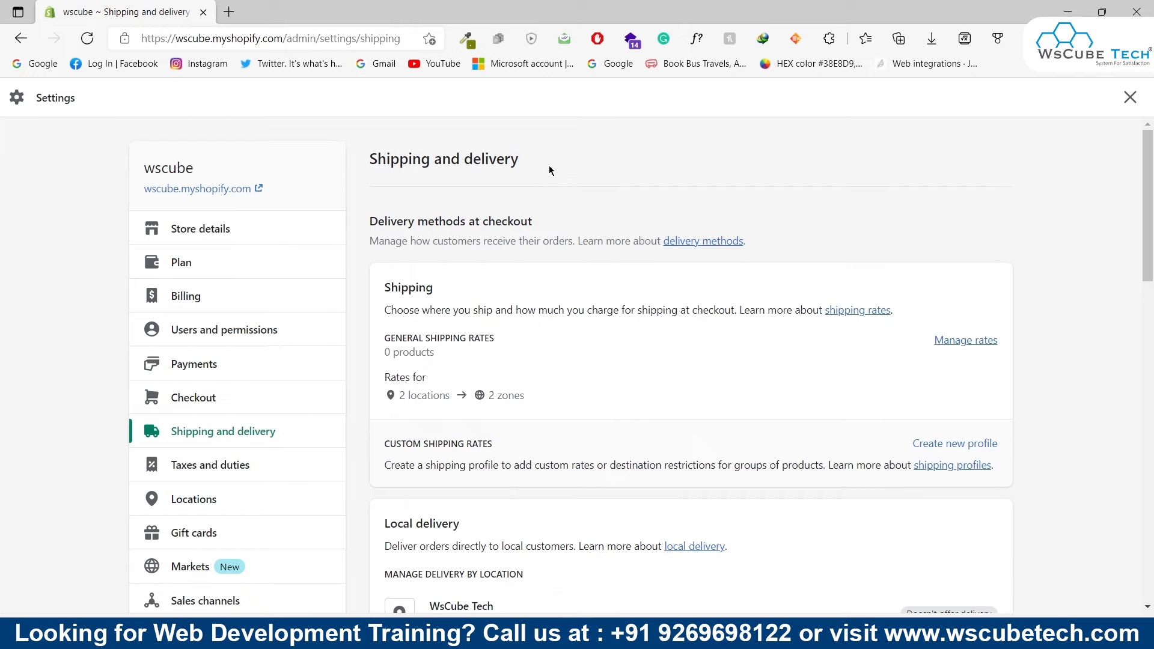